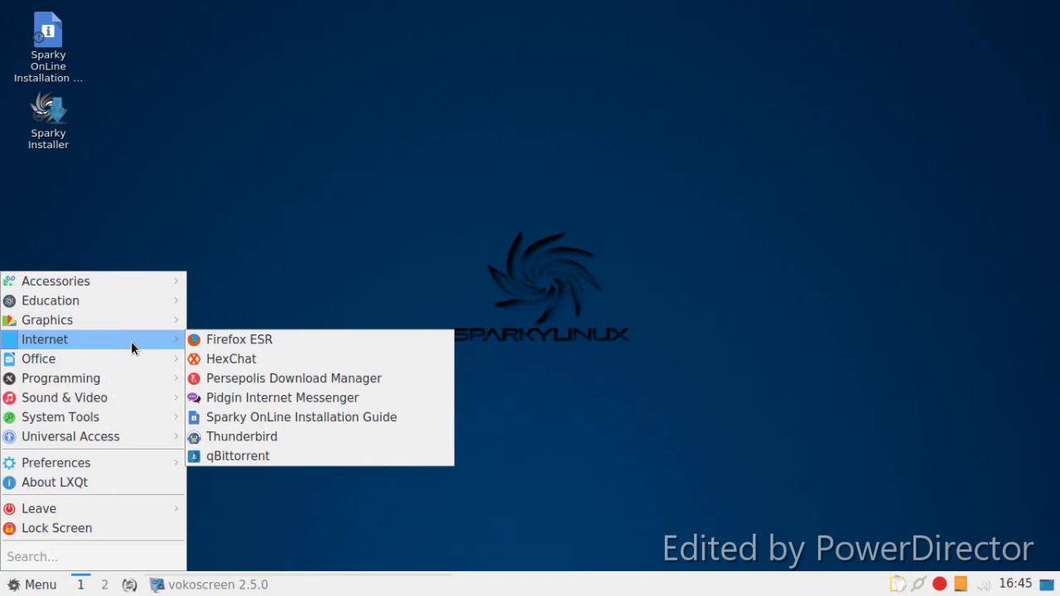
Step: Launch the LXImage viewer, look at its file opening dialog without choosing a file, and close the viewer
{"action": "mouse_move", "coordinate": [133, 324]}
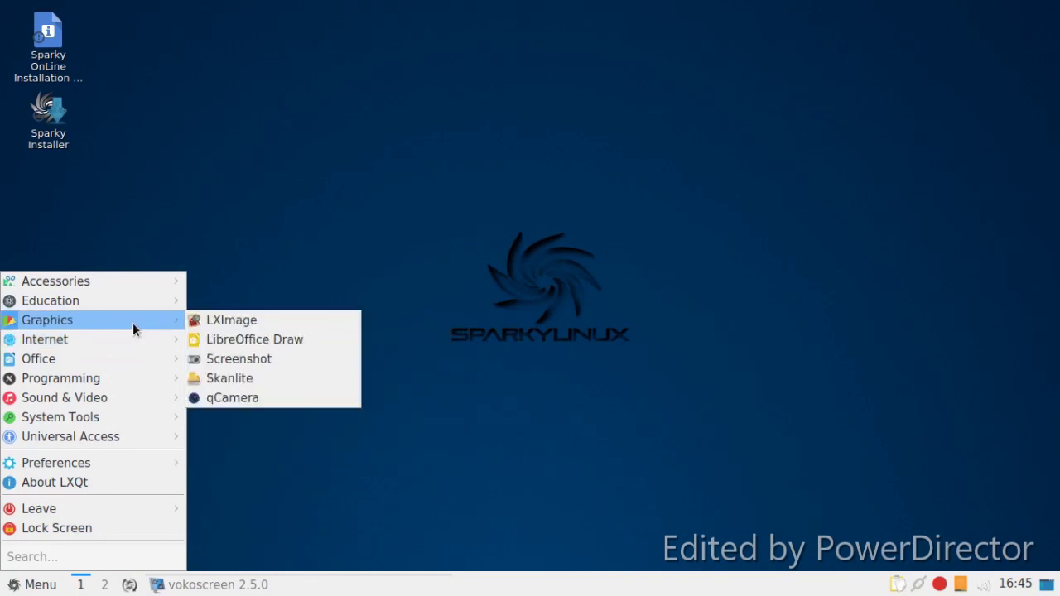
{"action": "left_click", "coordinate": [265, 321]}
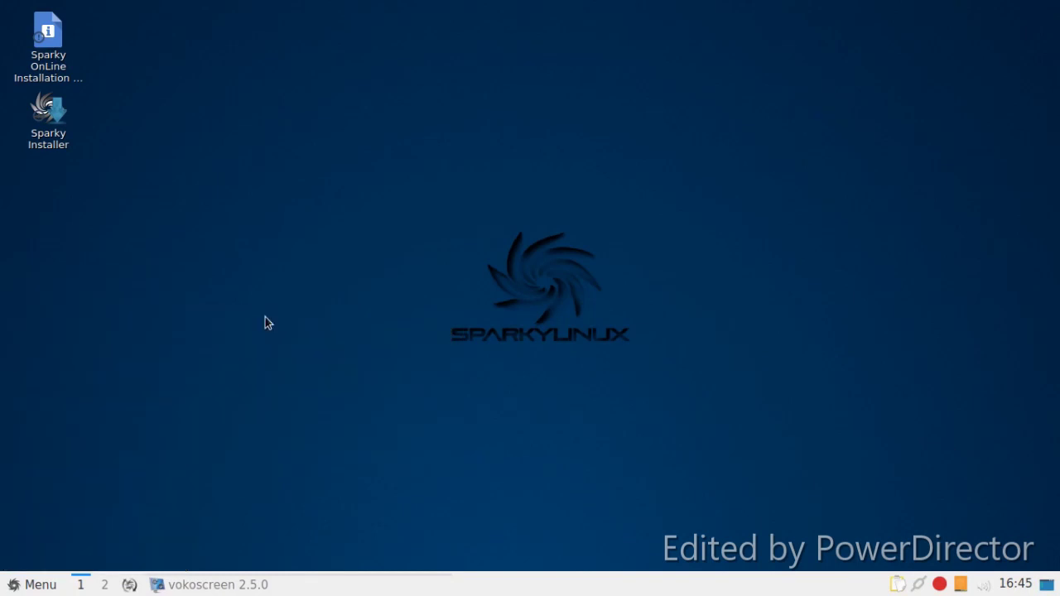
{"action": "left_click", "coordinate": [302, 118]}
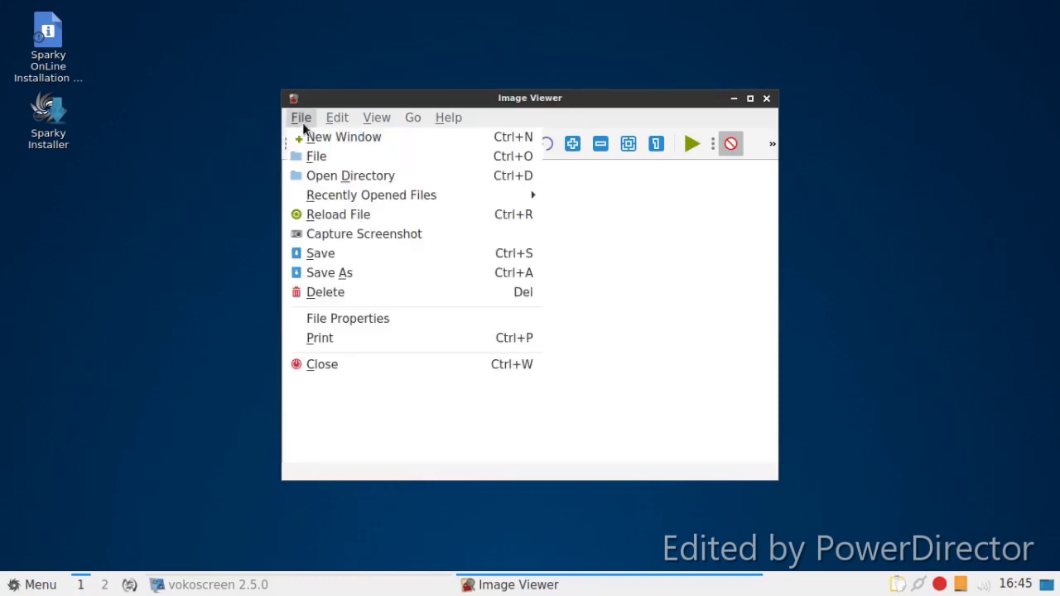
{"action": "left_click", "coordinate": [313, 163]}
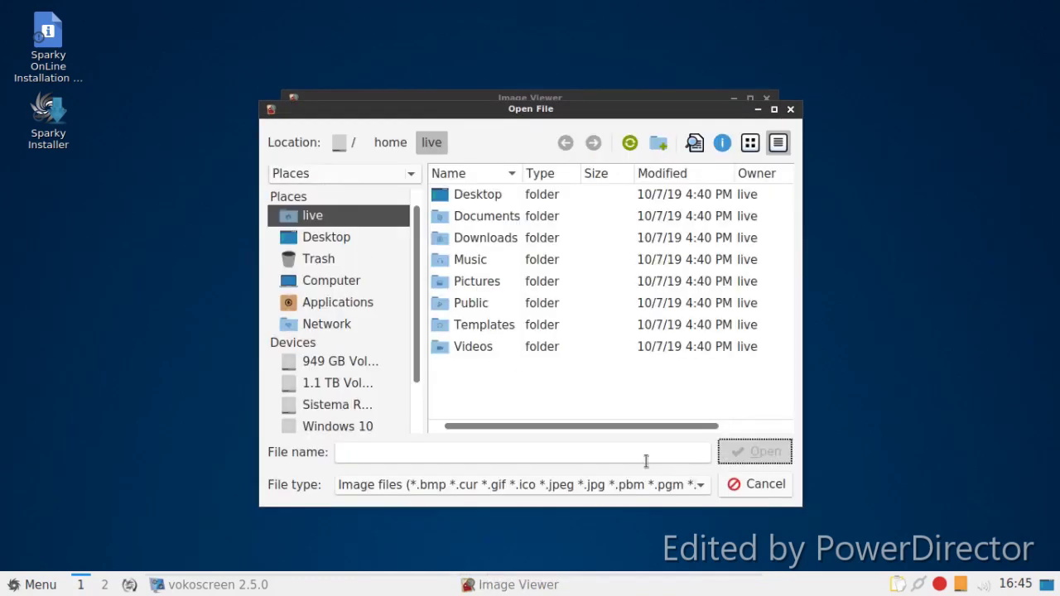
{"action": "left_click", "coordinate": [756, 489]}
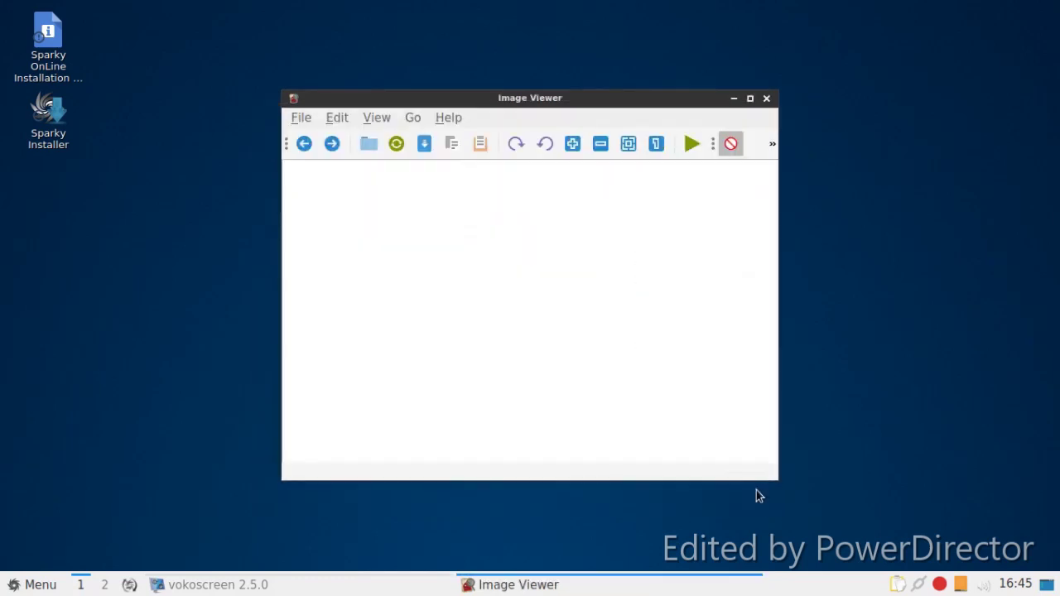
{"action": "left_click", "coordinate": [767, 98]}
Step: Make the Home, Trash, Computer and Network shortcuts visible on the desktop through the desktop preferences
{"action": "right_click", "coordinate": [404, 185]}
{"action": "left_click", "coordinate": [443, 372]}
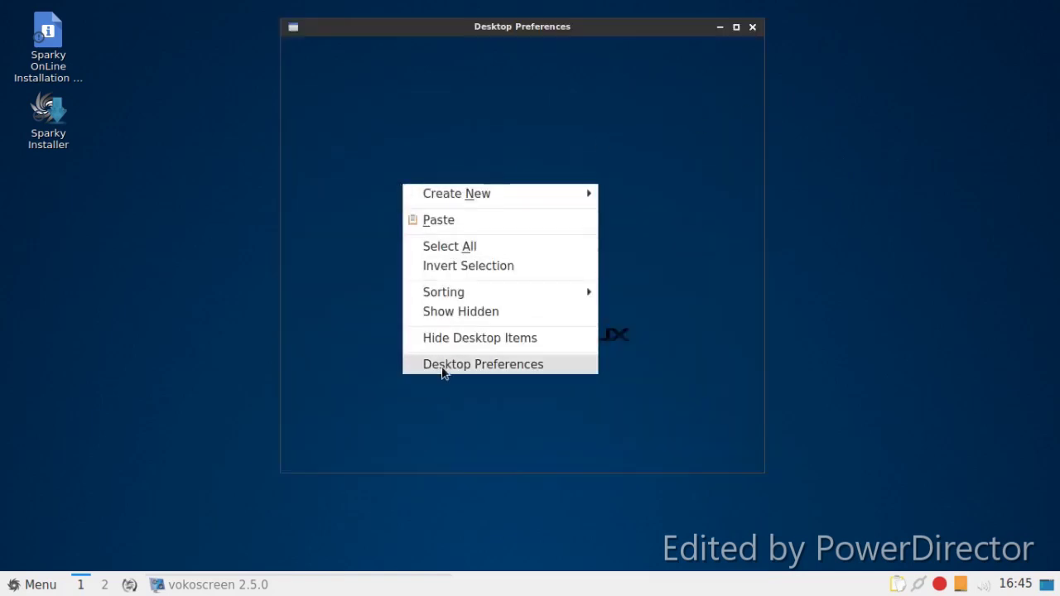
{"action": "left_click", "coordinate": [379, 57]}
{"action": "left_click", "coordinate": [468, 61]}
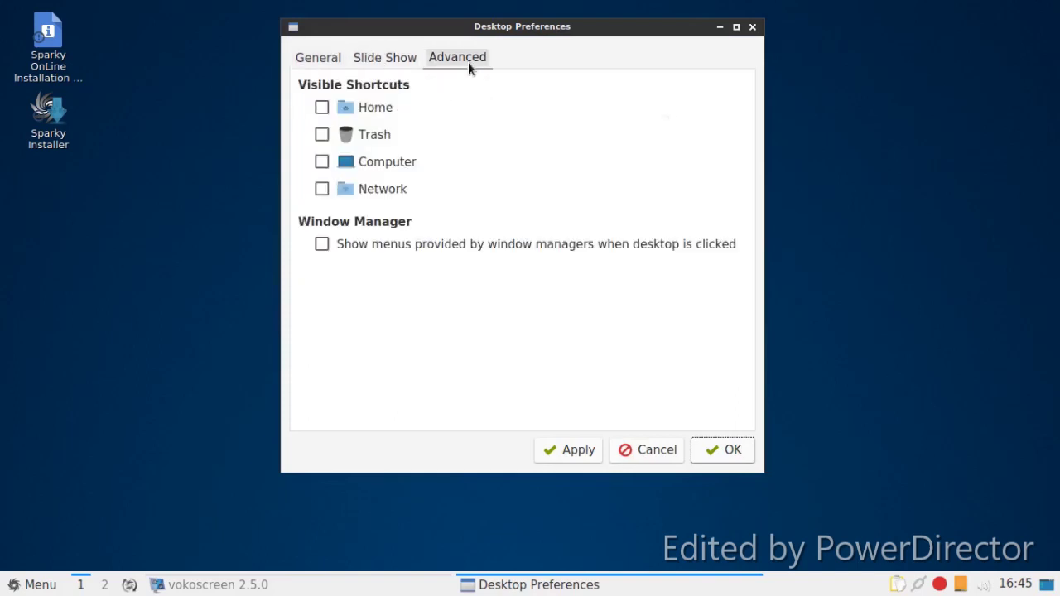
{"action": "left_click", "coordinate": [322, 109]}
{"action": "left_click", "coordinate": [322, 135]}
{"action": "left_click", "coordinate": [322, 162]}
{"action": "left_click", "coordinate": [322, 189]}
{"action": "left_click", "coordinate": [577, 466]}
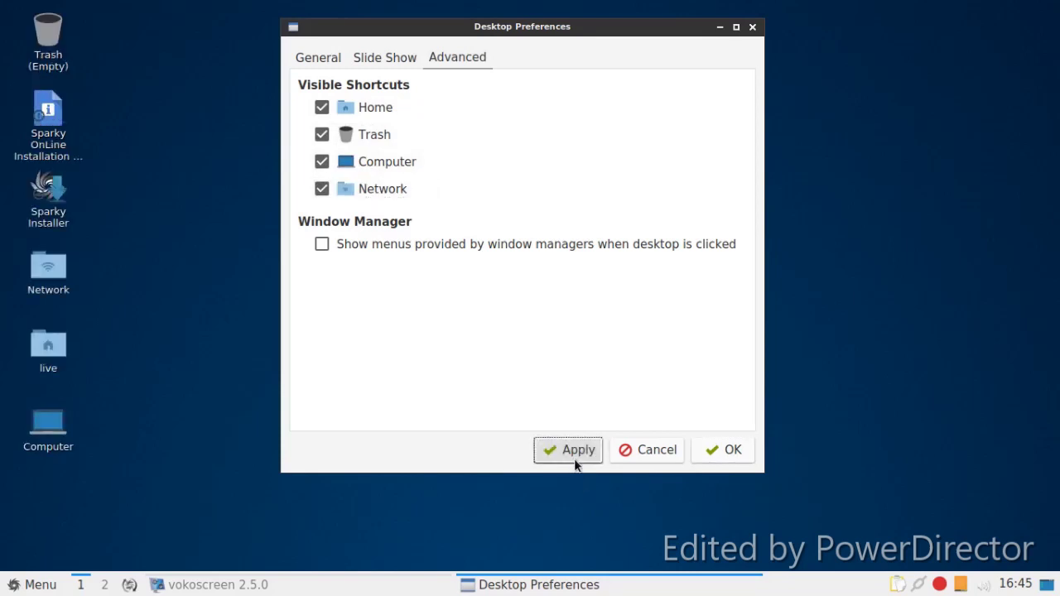
{"action": "left_click", "coordinate": [714, 457]}
{"action": "right_click", "coordinate": [312, 184]}
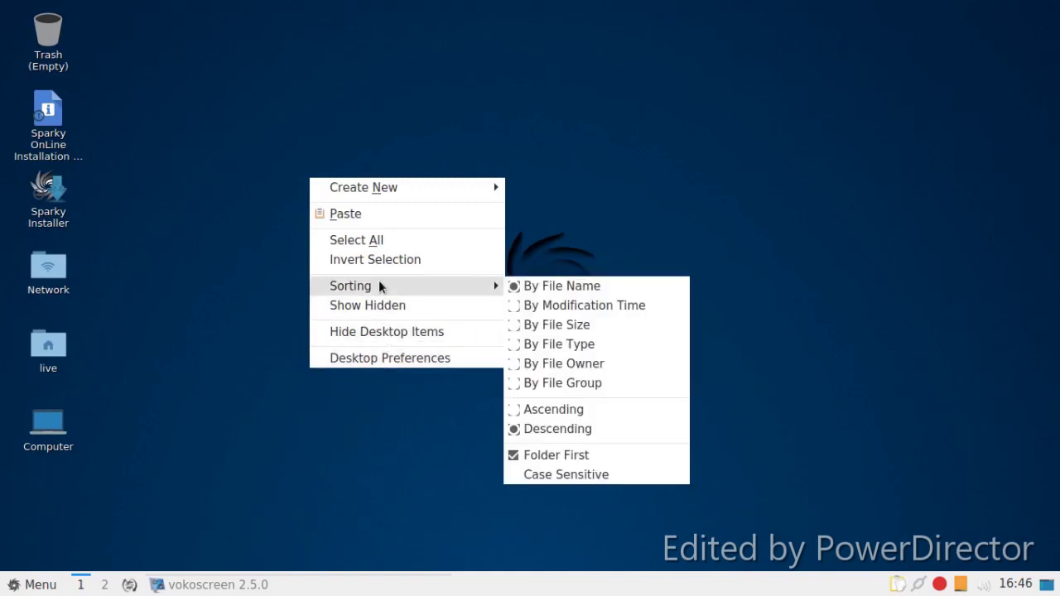
{"action": "left_click", "coordinate": [357, 424]}
{"action": "left_click", "coordinate": [220, 585]}
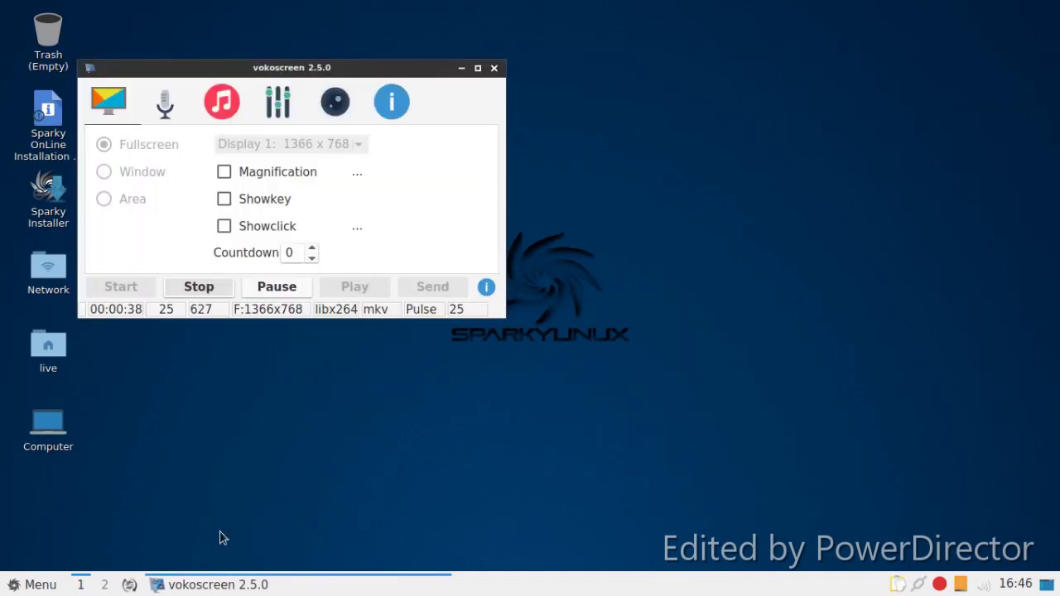
{"action": "left_click", "coordinate": [194, 288]}
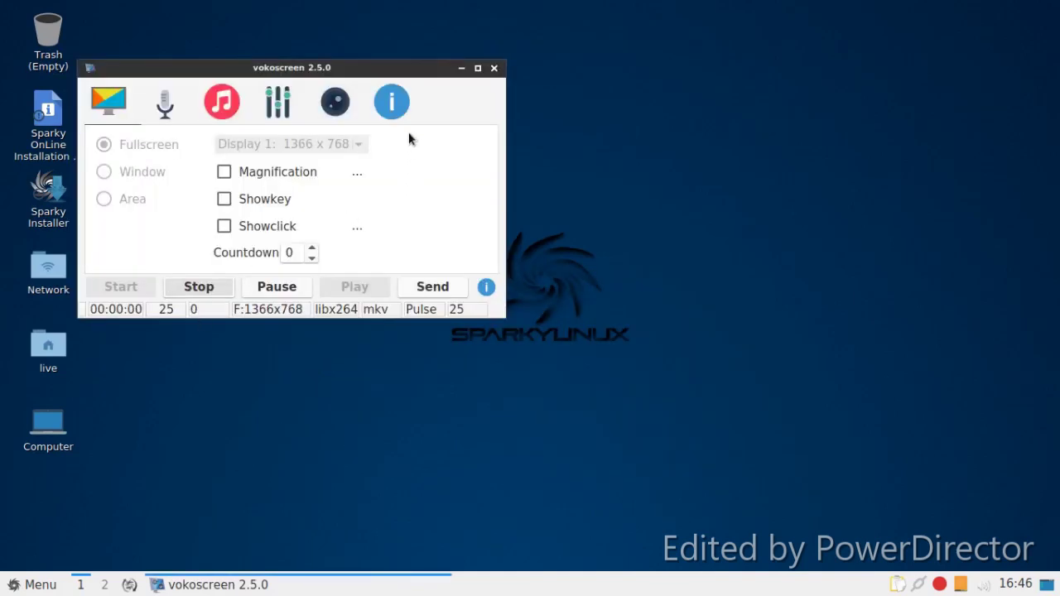
{"action": "left_click", "coordinate": [460, 70]}
Step: Examine the general desktop preferences and the wallpaper image browser, cancelling both without changing anything
{"action": "right_click", "coordinate": [367, 142]}
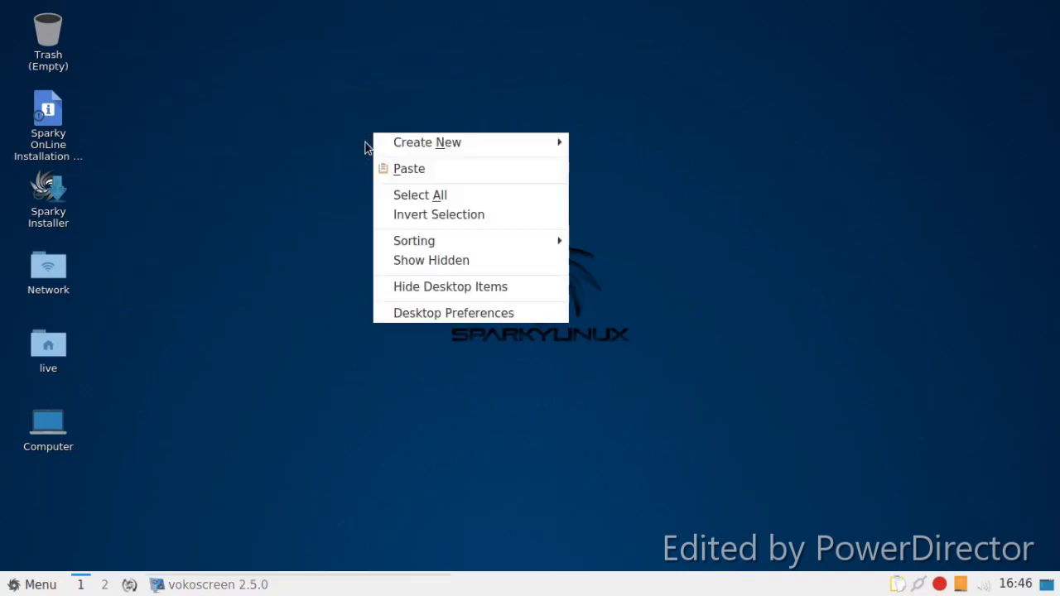
{"action": "left_click", "coordinate": [412, 313]}
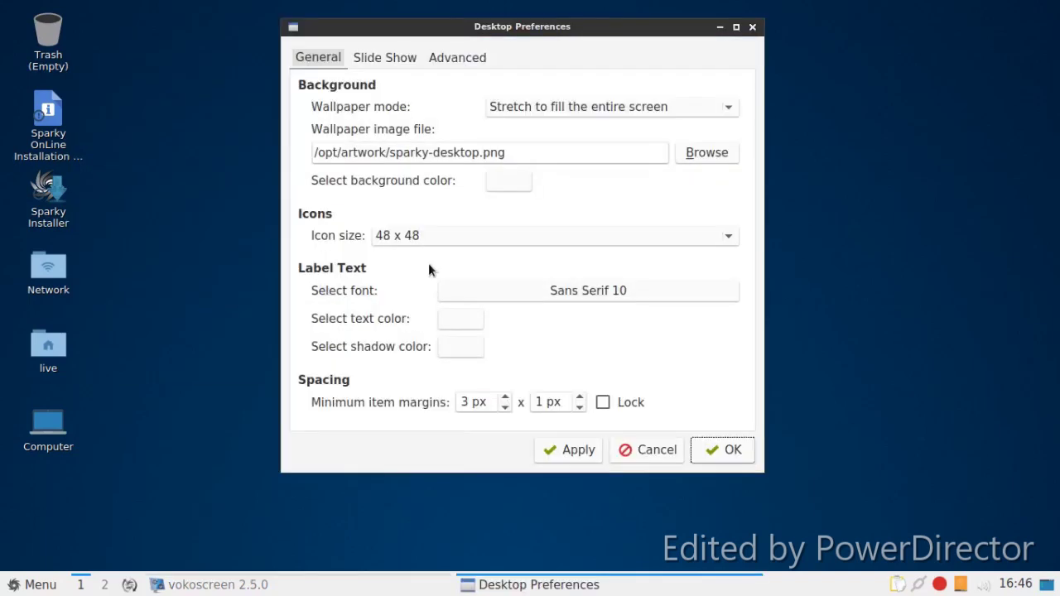
{"action": "left_click", "coordinate": [686, 155]}
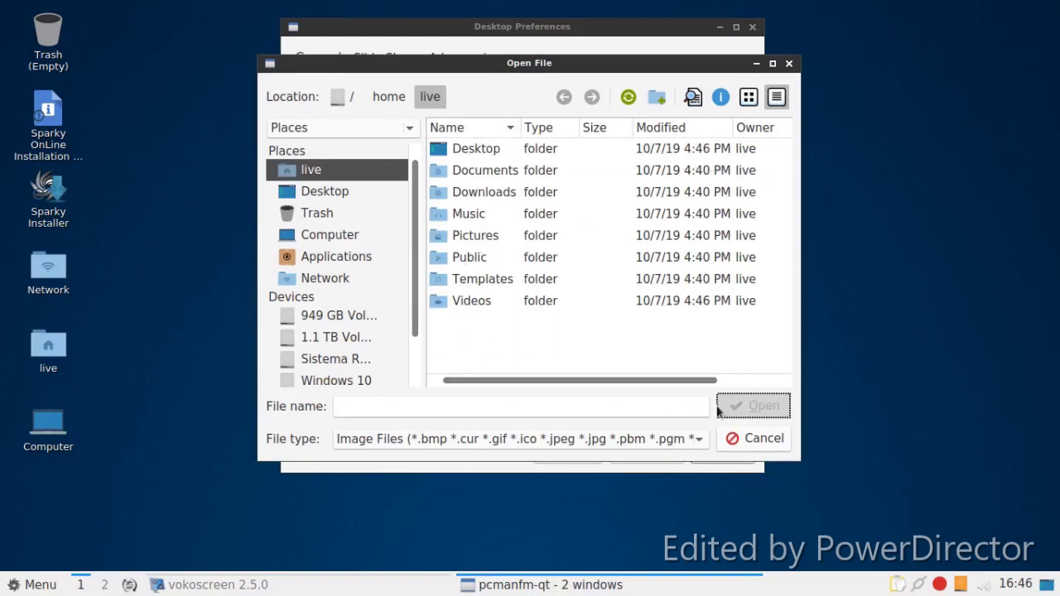
{"action": "left_click", "coordinate": [767, 443]}
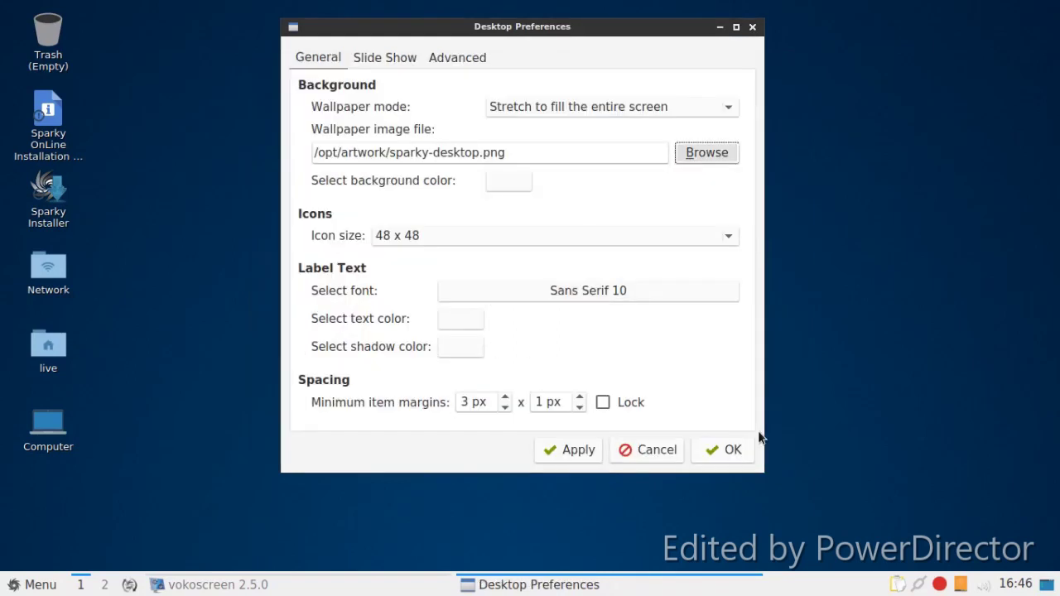
{"action": "left_click", "coordinate": [657, 450]}
Step: Look through the application categories and launch Firefox ESR
{"action": "left_click", "coordinate": [49, 584]}
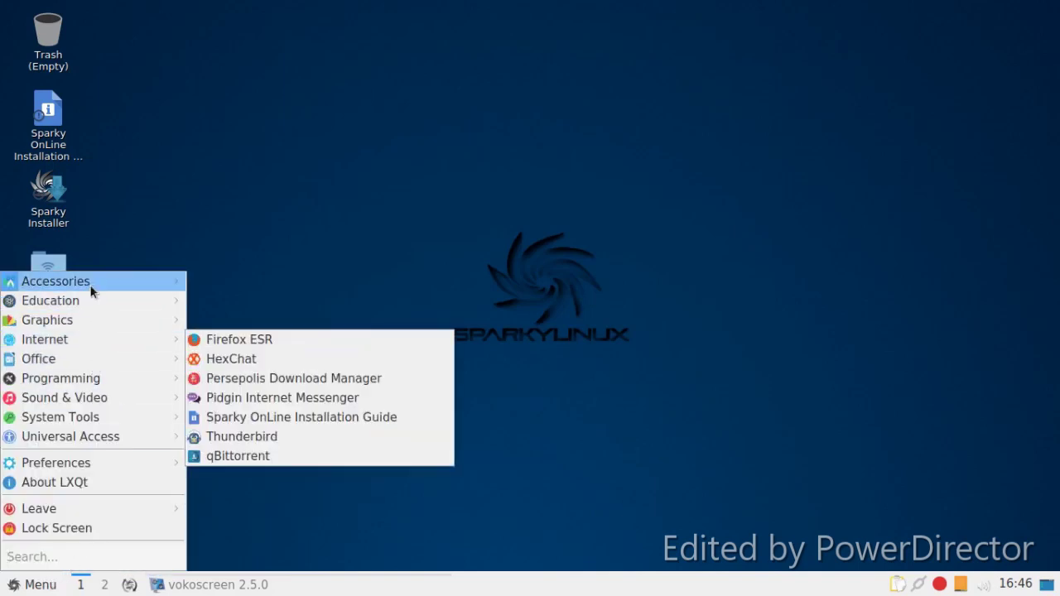
{"action": "mouse_move", "coordinate": [91, 285]}
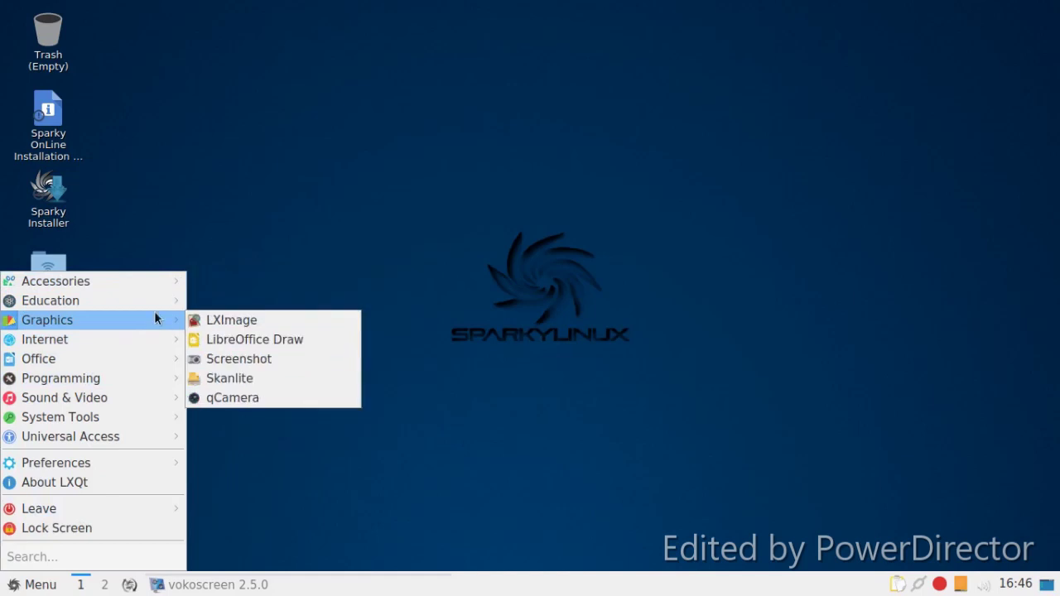
{"action": "mouse_move", "coordinate": [155, 309]}
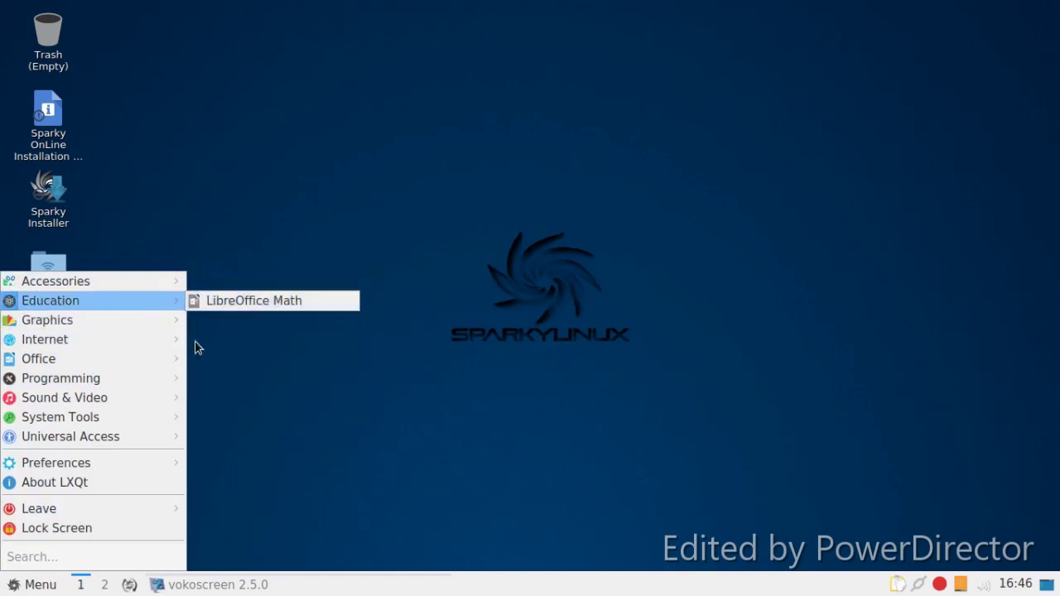
{"action": "mouse_move", "coordinate": [180, 349]}
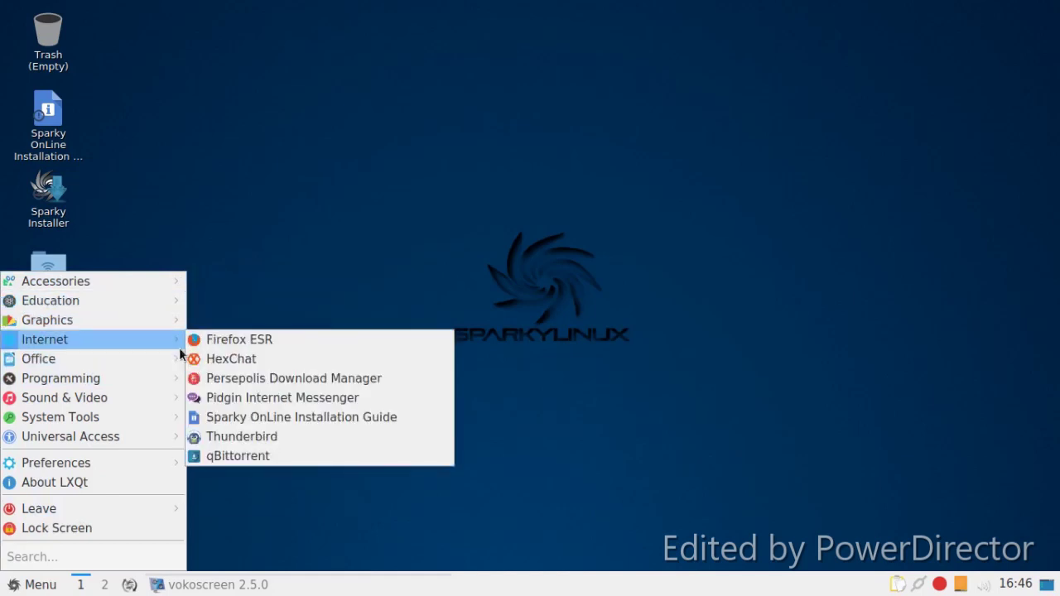
{"action": "left_click", "coordinate": [230, 347]}
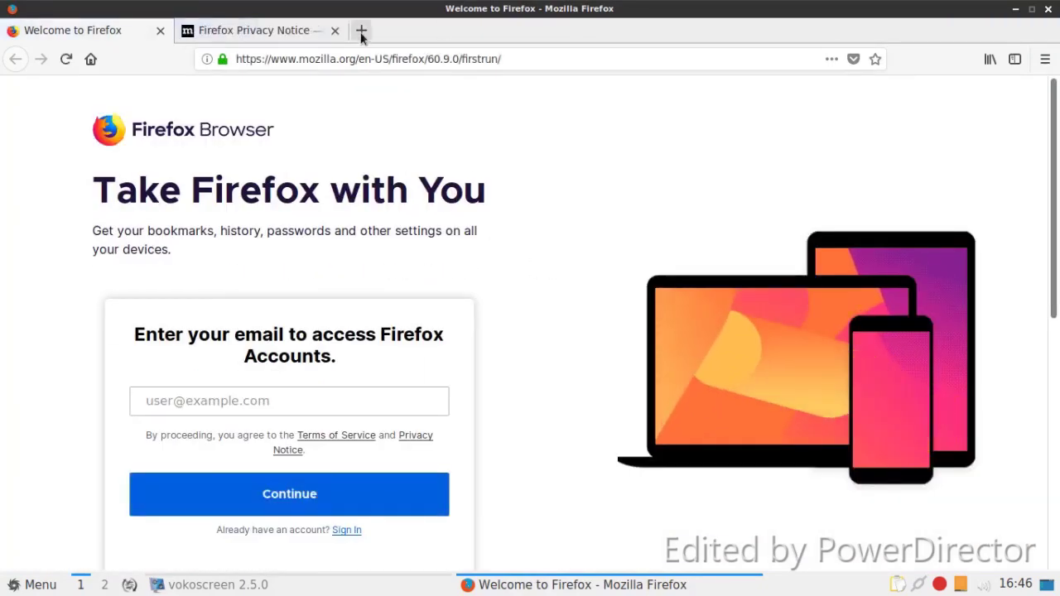
Step: Replace the Firefox Privacy Notice tab with a new tab, and close the browser with all its tabs
{"action": "left_click", "coordinate": [361, 30]}
{"action": "left_click", "coordinate": [335, 31]}
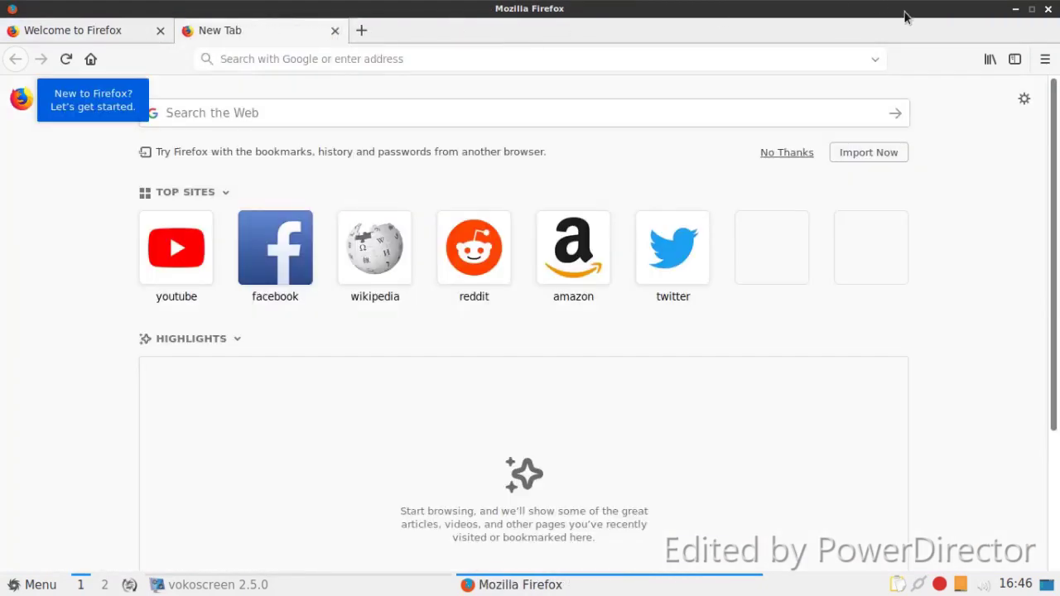
{"action": "left_click", "coordinate": [1046, 10]}
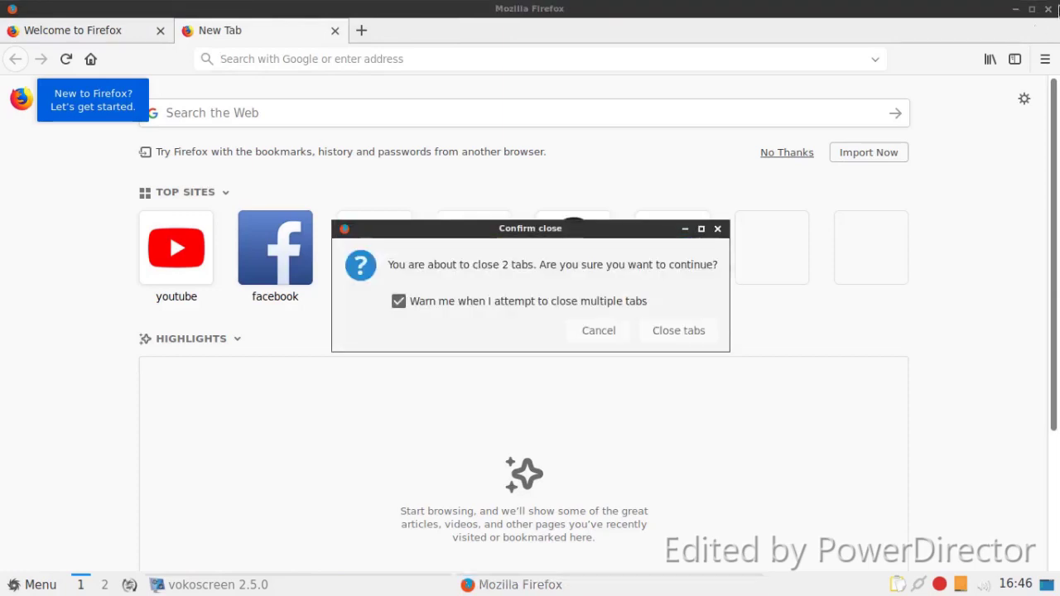
{"action": "left_click", "coordinate": [659, 332]}
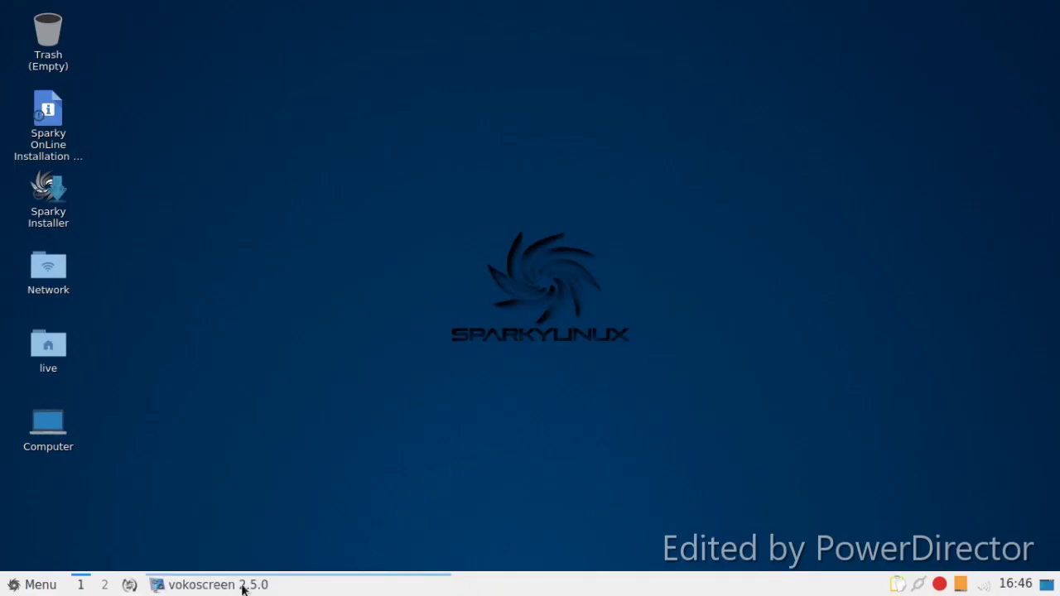
{"action": "left_click", "coordinate": [243, 584]}
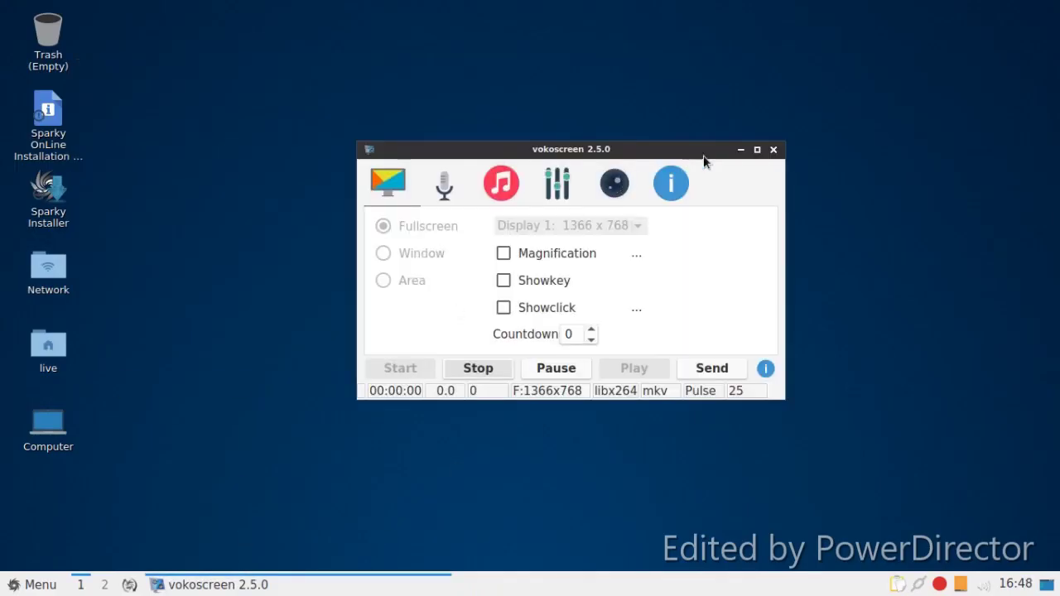
{"action": "left_click", "coordinate": [740, 152]}
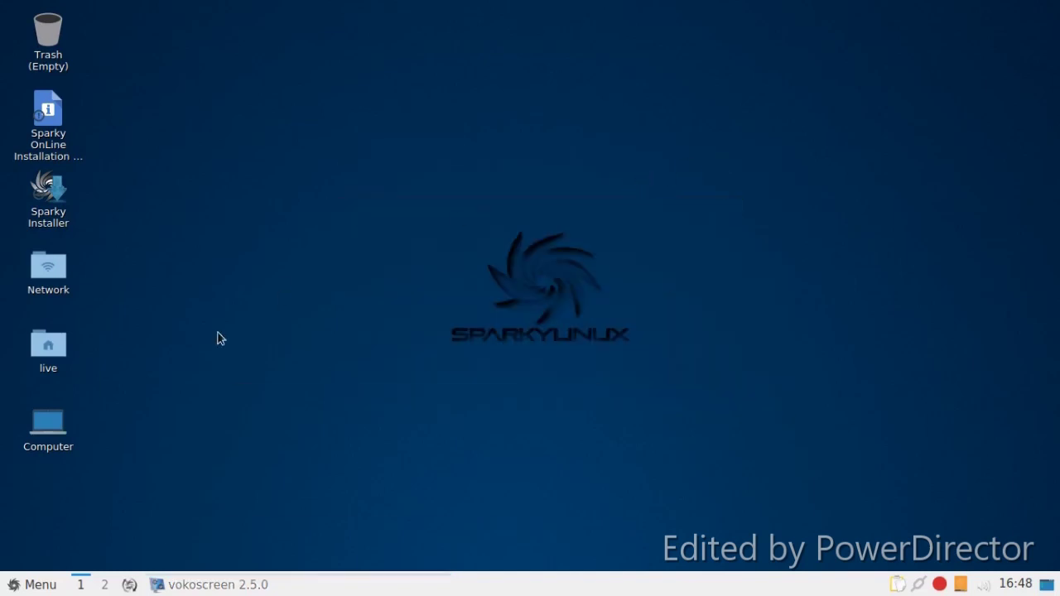
Step: Open the Computer location from the desktop and widen its file manager window
{"action": "left_click", "coordinate": [33, 265]}
{"action": "left_click", "coordinate": [58, 426]}
{"action": "double_click", "coordinate": [61, 424]}
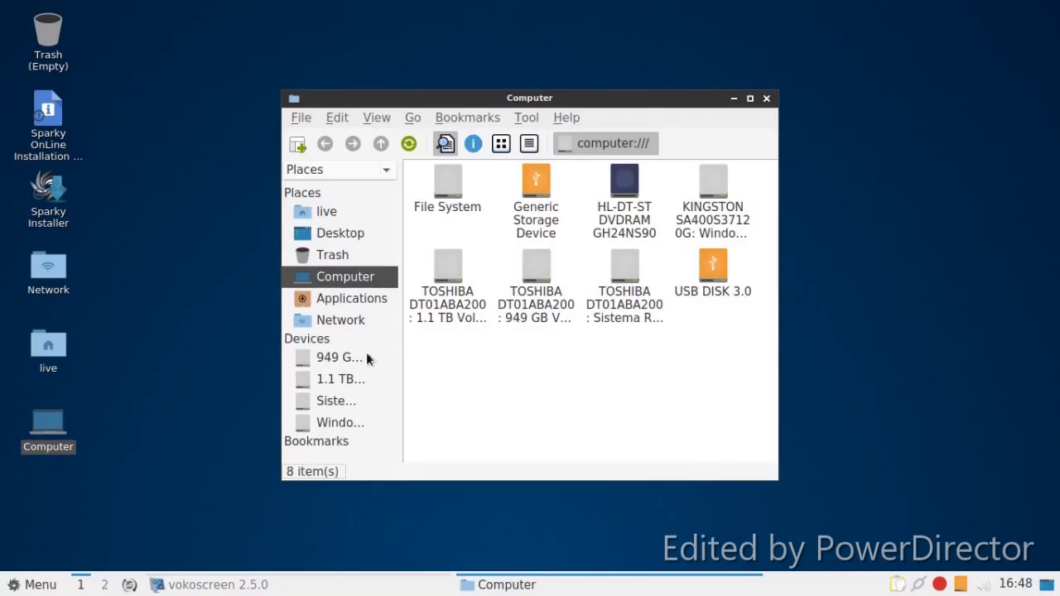
{"action": "left_click_drag", "start_coordinate": [769, 479], "coordinate": [858, 467]}
Step: View the drives as a detailed list and as a compact list, and close the file manager
{"action": "left_click", "coordinate": [528, 143]}
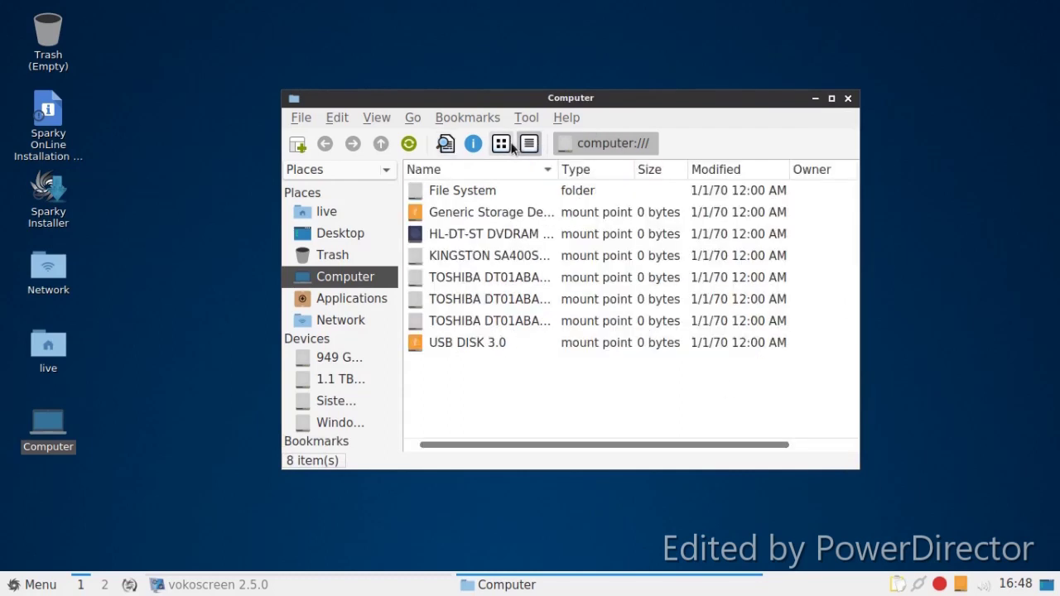
{"action": "left_click", "coordinate": [501, 144]}
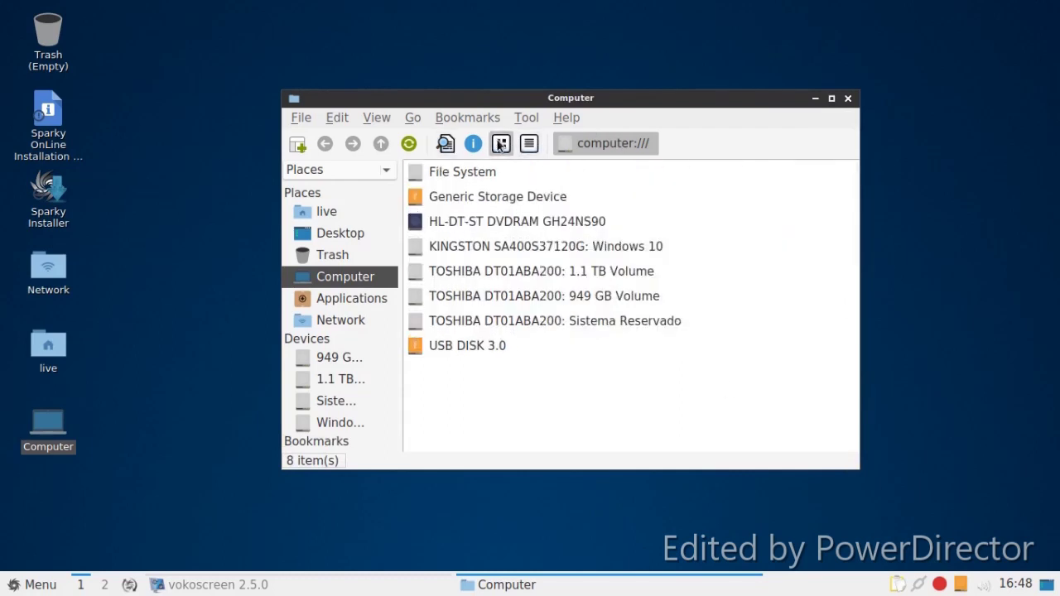
{"action": "left_click", "coordinate": [846, 100]}
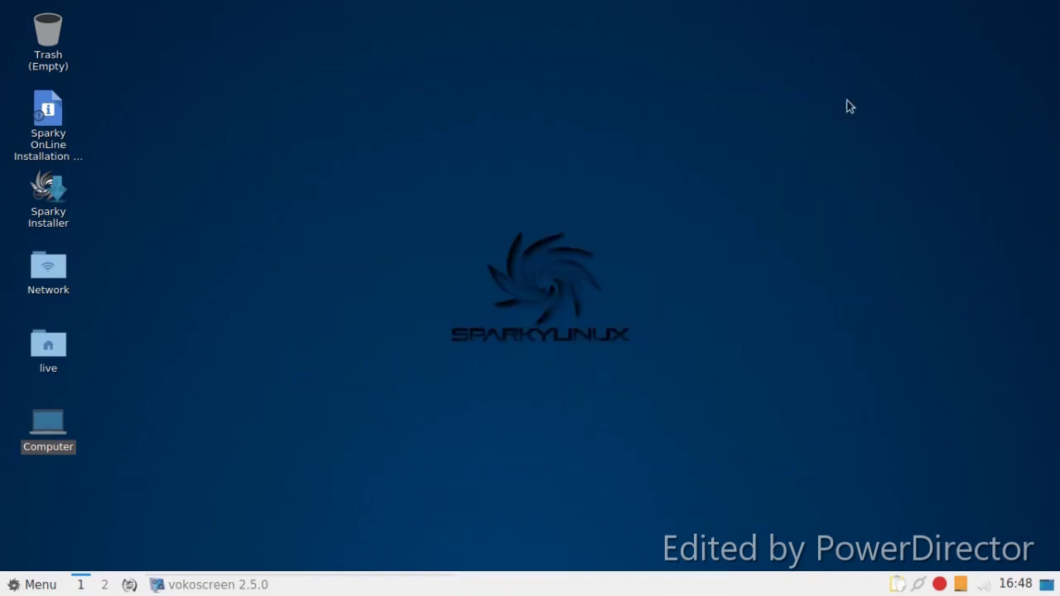
Step: Launch the qpdfview document viewer from the office applications to look at it, and close it
{"action": "left_click", "coordinate": [24, 586]}
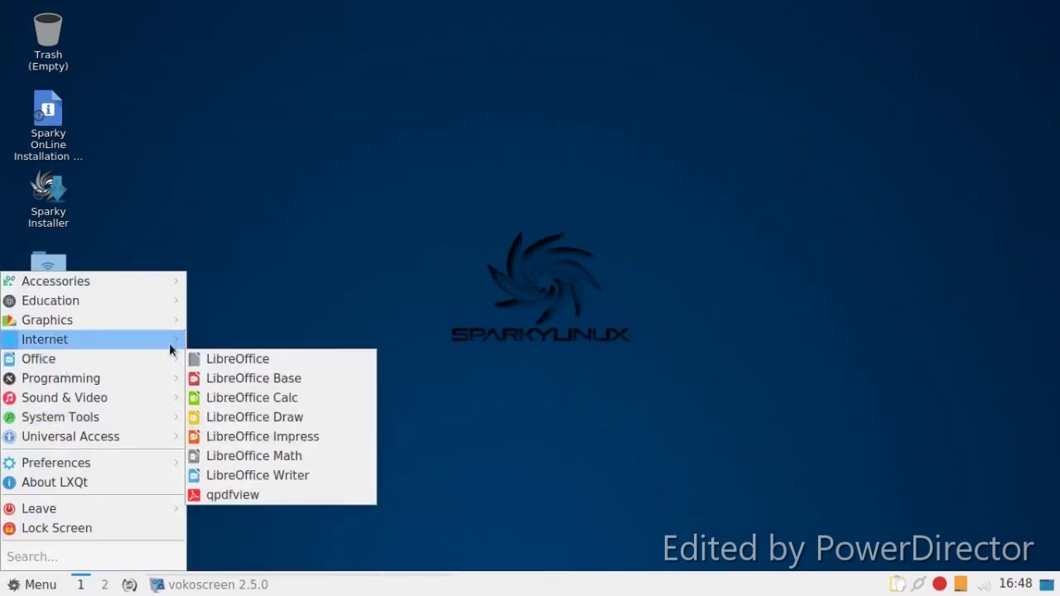
{"action": "left_click", "coordinate": [252, 492]}
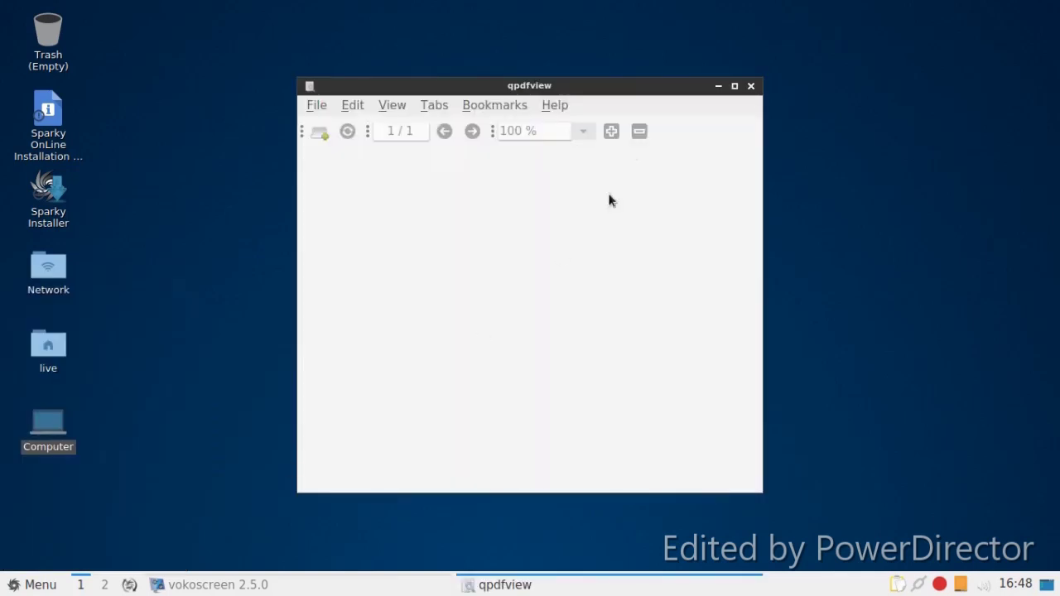
{"action": "left_click", "coordinate": [750, 87]}
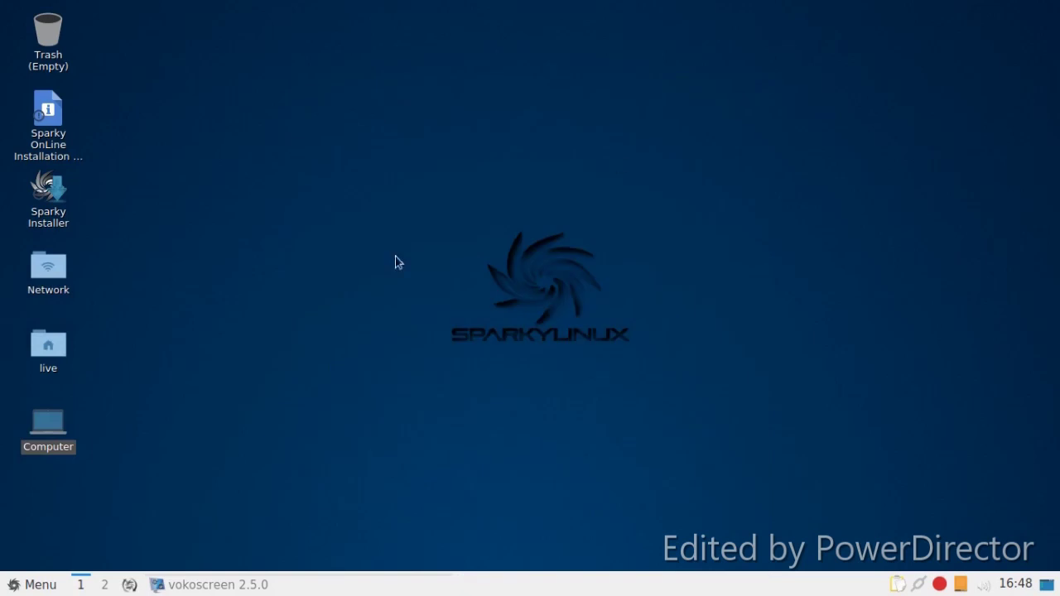
Step: Look through the system tools and launch the QTerminal terminal emulator
{"action": "left_click", "coordinate": [16, 585]}
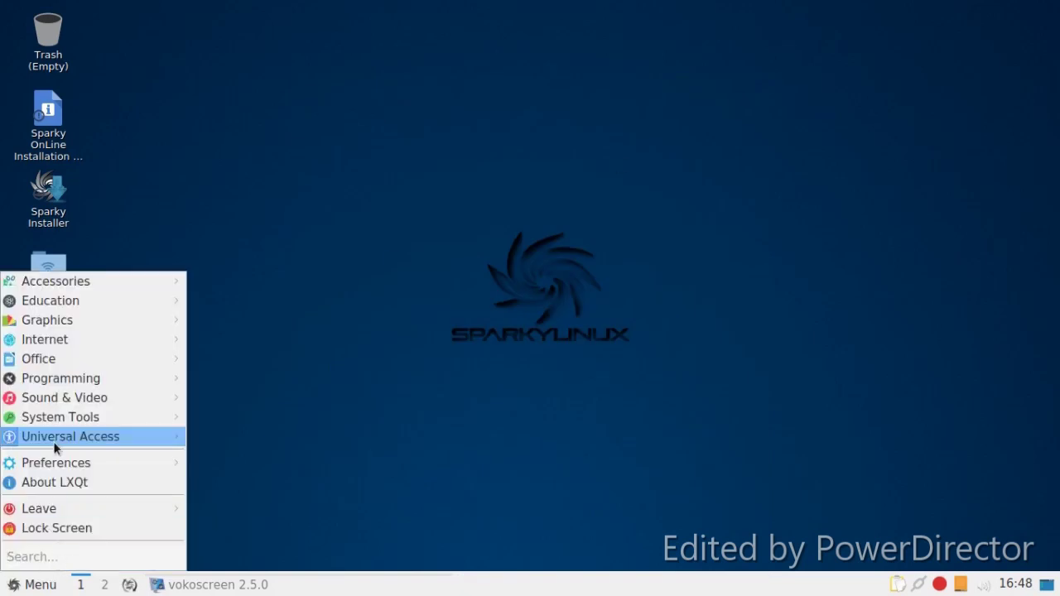
{"action": "mouse_move", "coordinate": [53, 448]}
{"action": "mouse_move", "coordinate": [62, 423]}
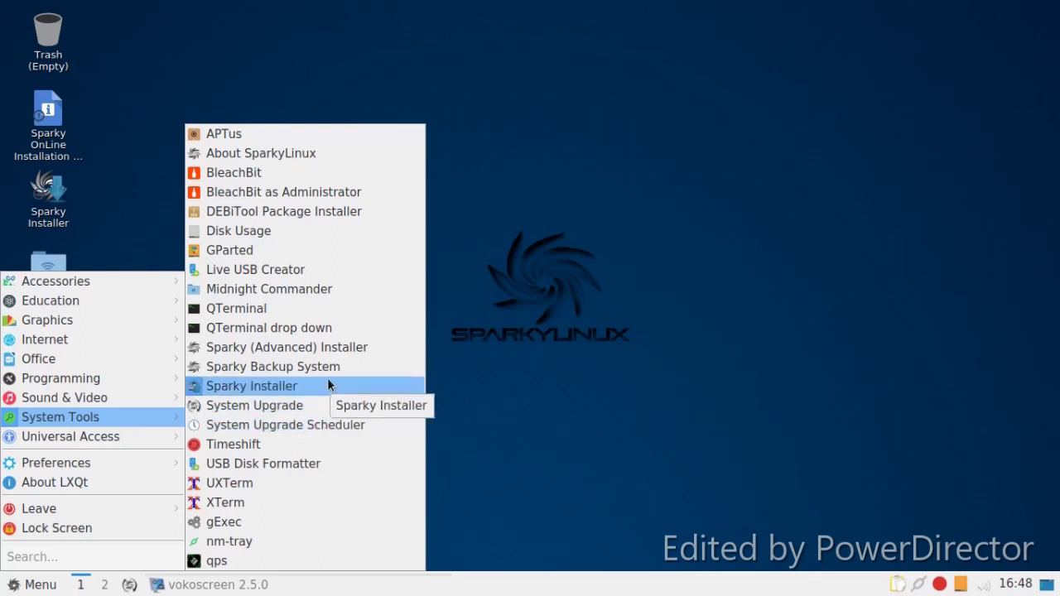
{"action": "left_click", "coordinate": [318, 319]}
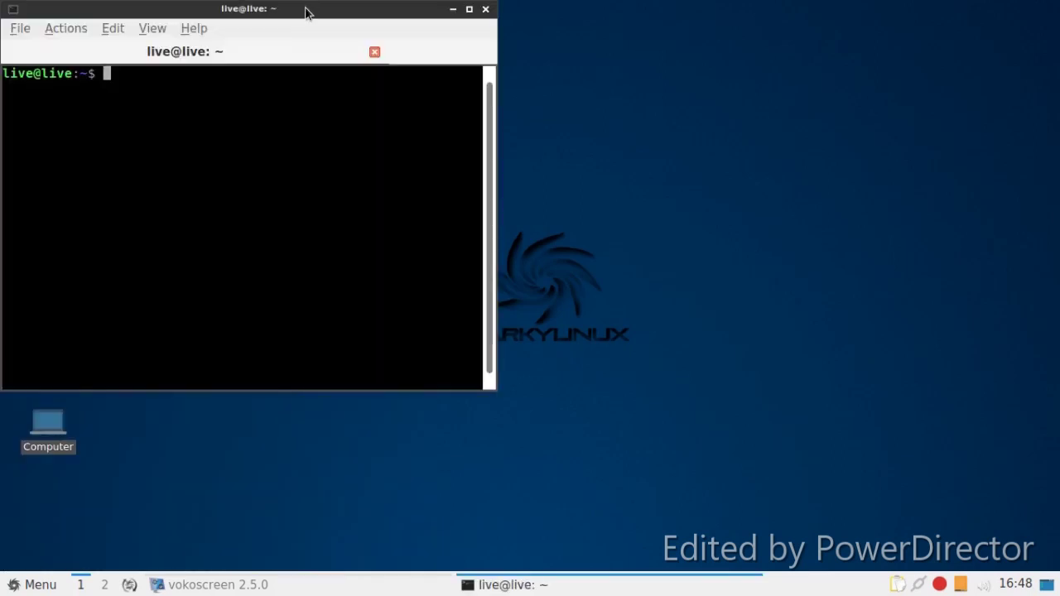
Step: Move the terminal window towards the middle of the desktop and look through its View, Actions, Edit and File commands
{"action": "left_click_drag", "start_coordinate": [305, 11], "coordinate": [510, 123]}
{"action": "left_click", "coordinate": [356, 139]}
{"action": "mouse_move", "coordinate": [282, 142]}
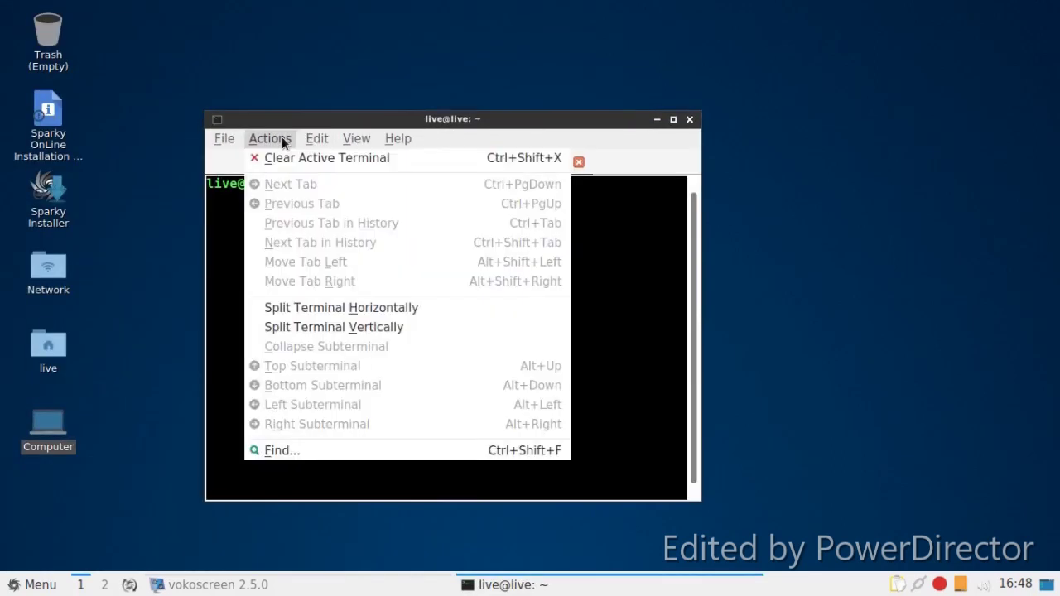
{"action": "mouse_move", "coordinate": [317, 141]}
{"action": "mouse_move", "coordinate": [229, 141]}
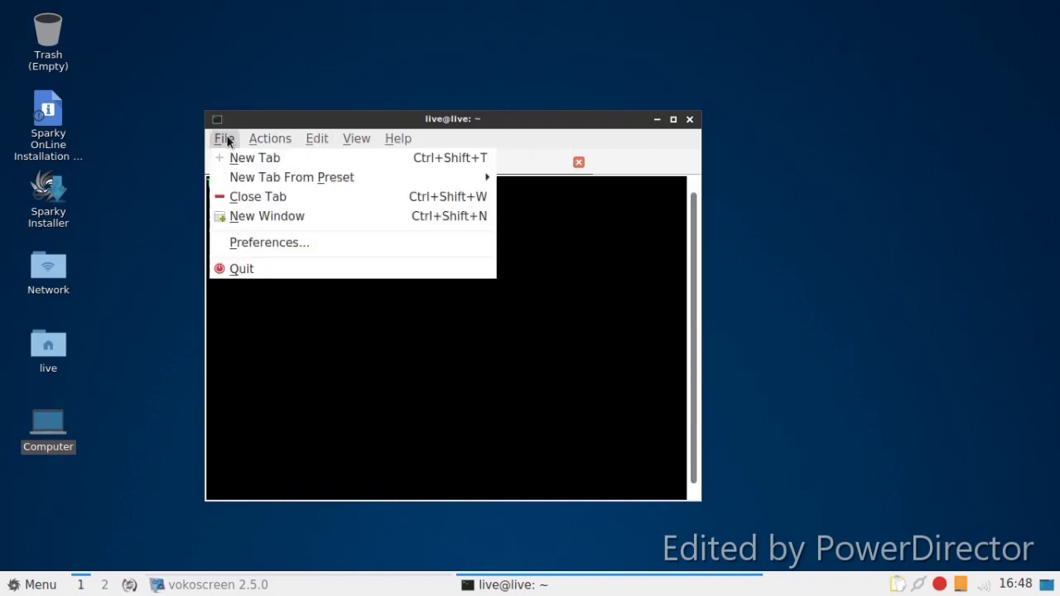
Step: Look through the Behavior, Dropdown and Bookmarks pages of the terminal's preferences and close the settings
{"action": "left_click", "coordinate": [249, 242]}
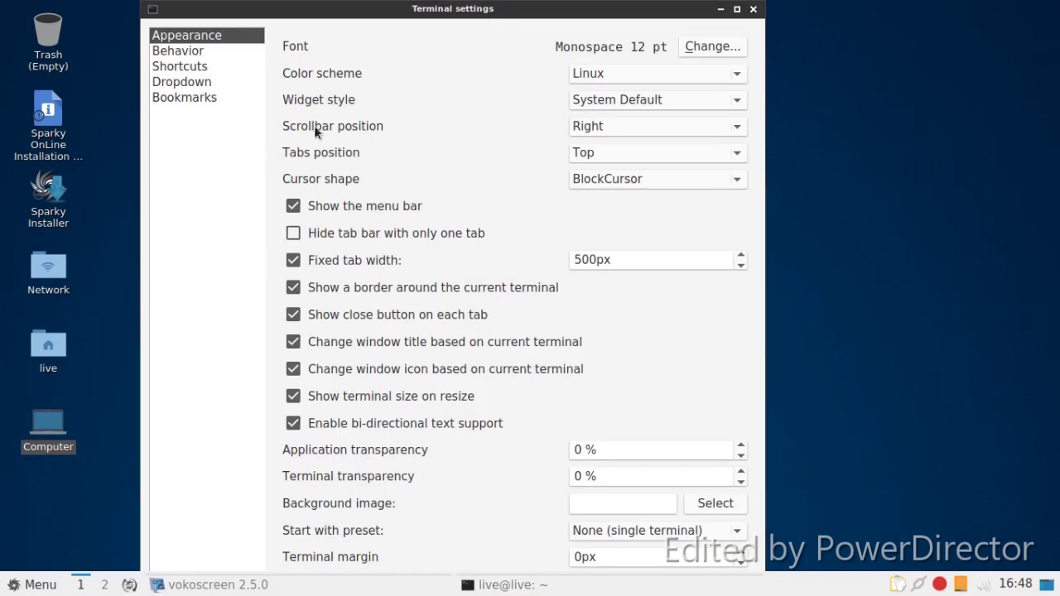
{"action": "left_click", "coordinate": [165, 53]}
{"action": "left_click", "coordinate": [174, 82]}
{"action": "left_click", "coordinate": [174, 98]}
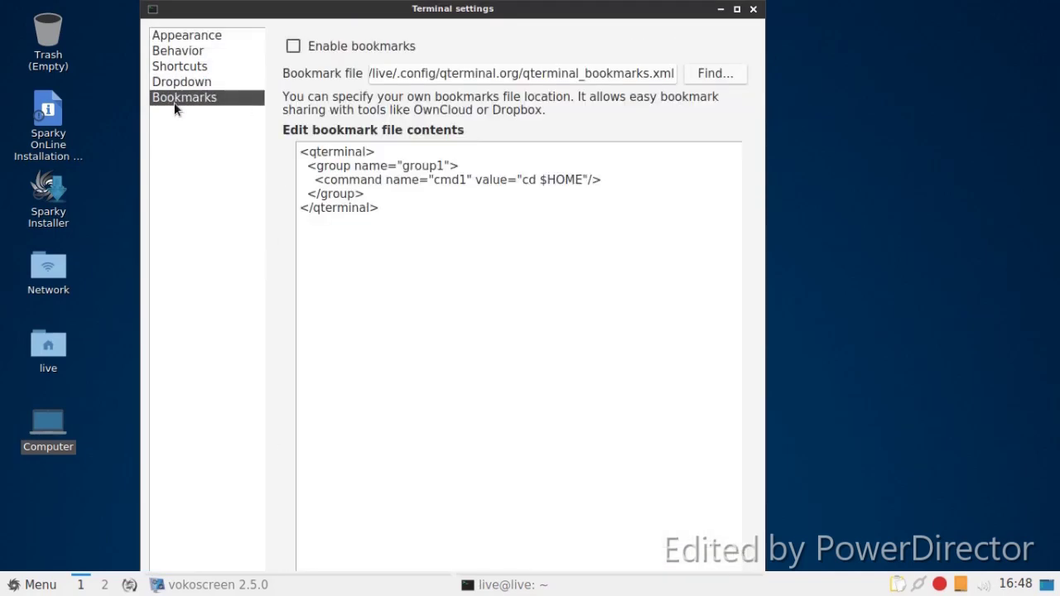
{"action": "left_click", "coordinate": [752, 9]}
Step: Quit QTerminal, confirming the exit, and minimize the vokoscreen recorder window
{"action": "left_click", "coordinate": [689, 119]}
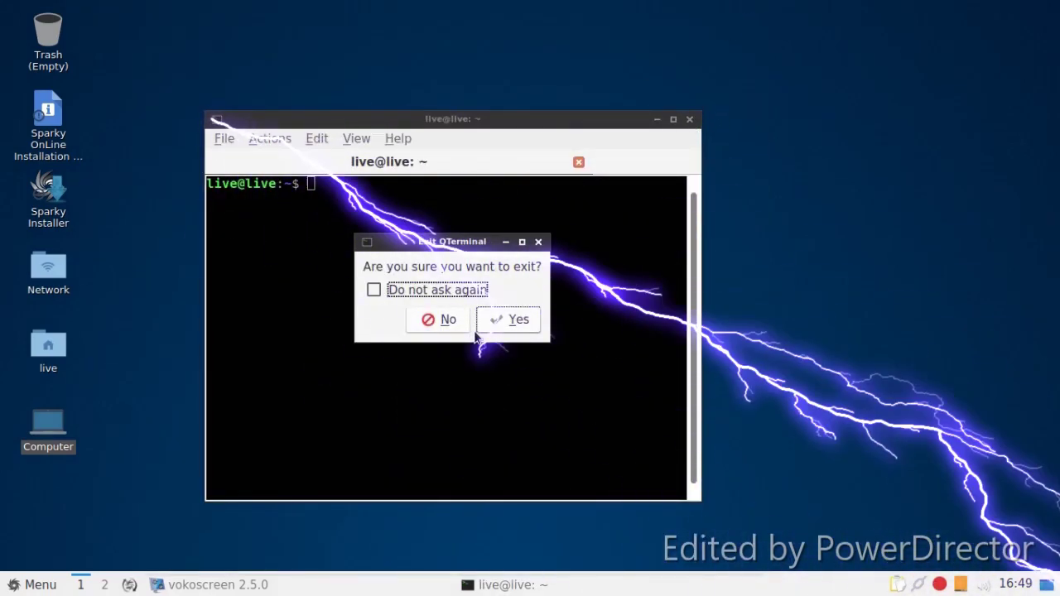
{"action": "left_click", "coordinate": [480, 329]}
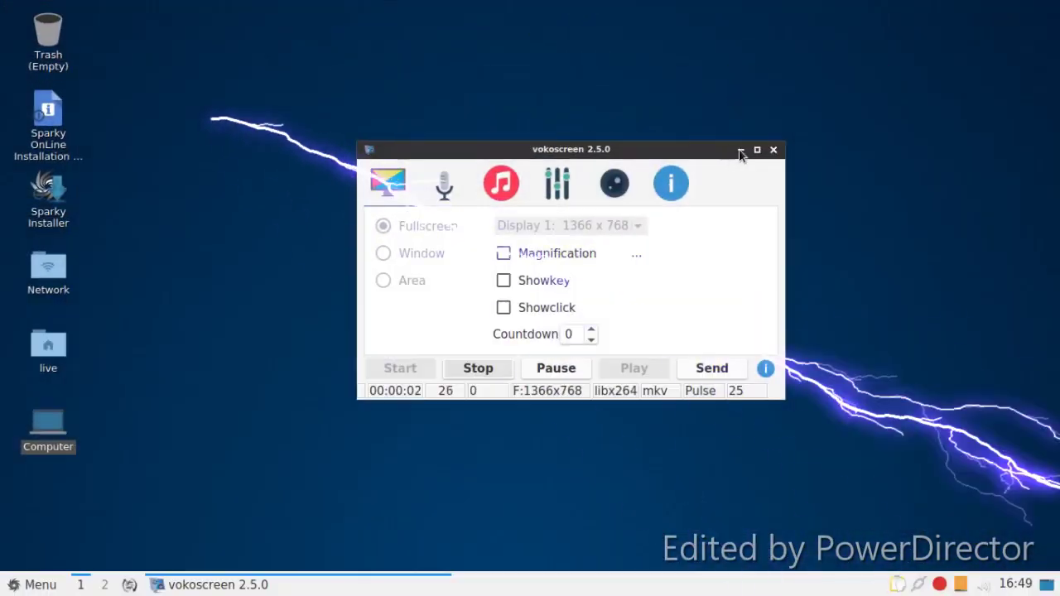
{"action": "left_click", "coordinate": [743, 150]}
Step: Launch the LXImage viewer from the graphics applications to look at it, and close it
{"action": "left_click", "coordinate": [12, 586]}
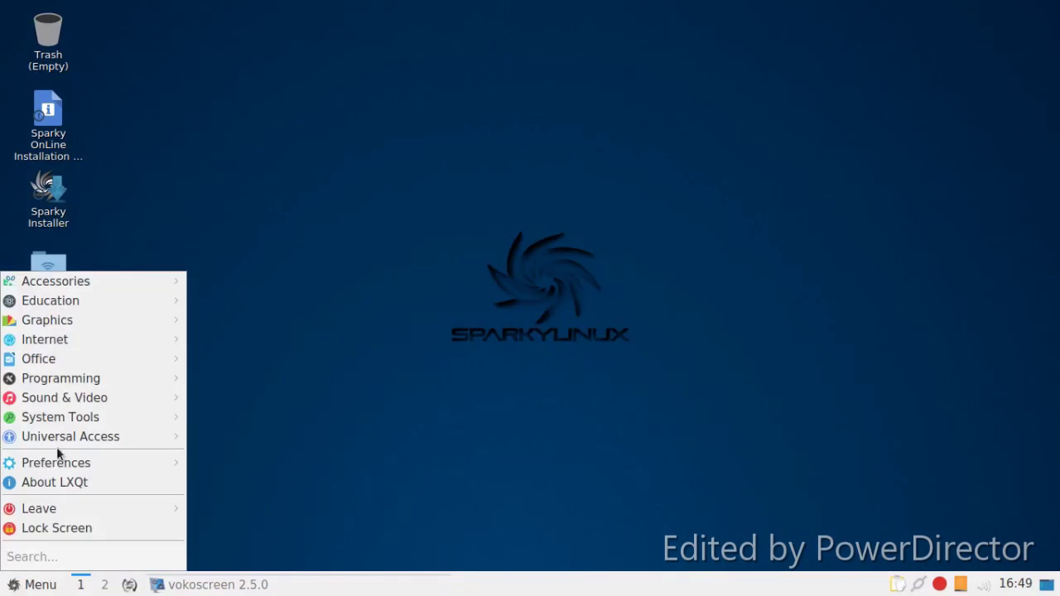
{"action": "mouse_move", "coordinate": [74, 325]}
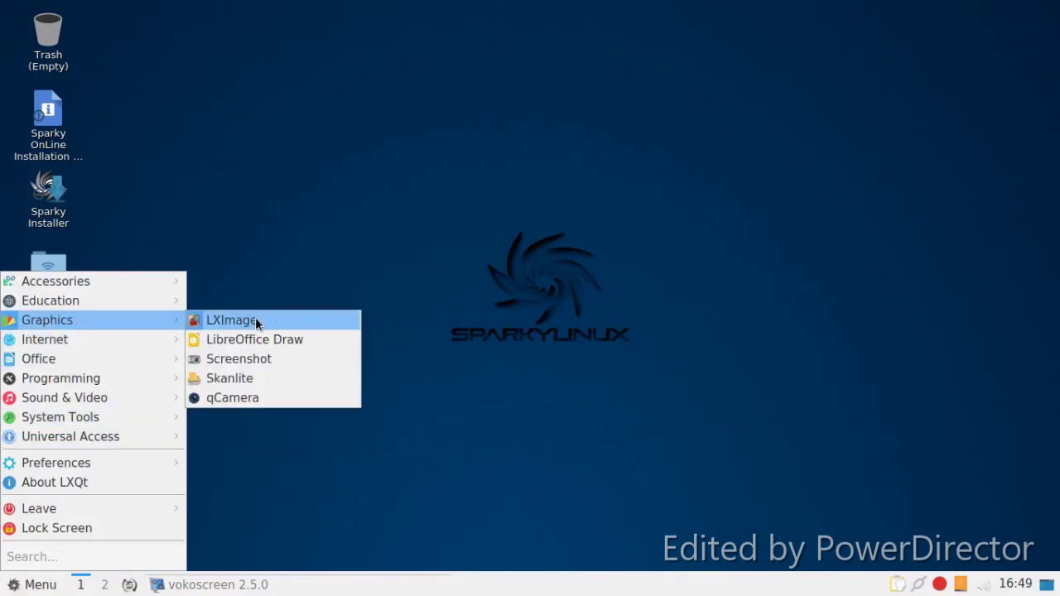
{"action": "mouse_move", "coordinate": [168, 342]}
{"action": "mouse_move", "coordinate": [170, 320]}
{"action": "left_click", "coordinate": [230, 324]}
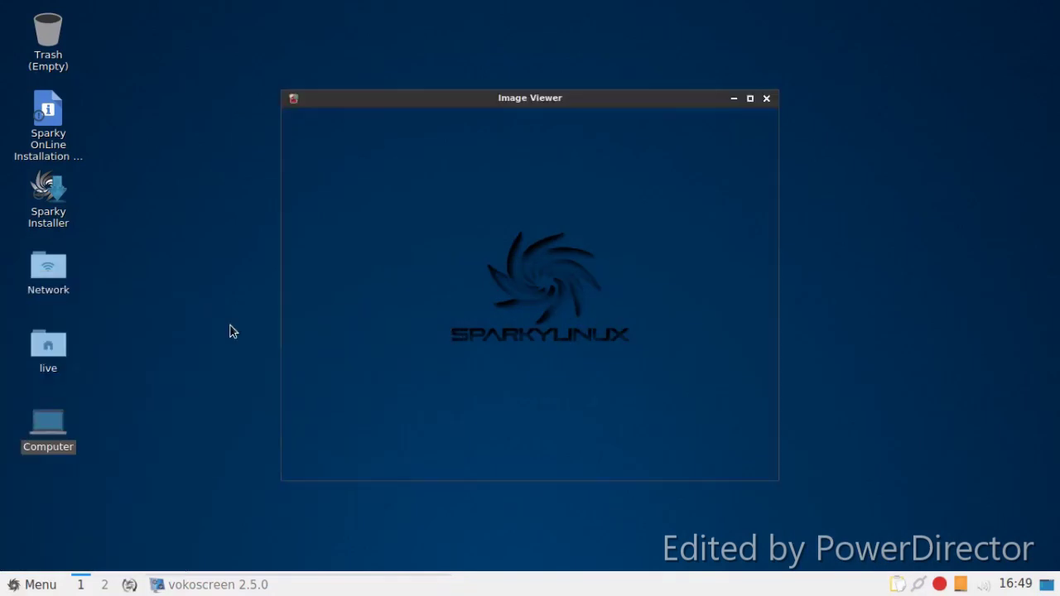
{"action": "left_click", "coordinate": [766, 99]}
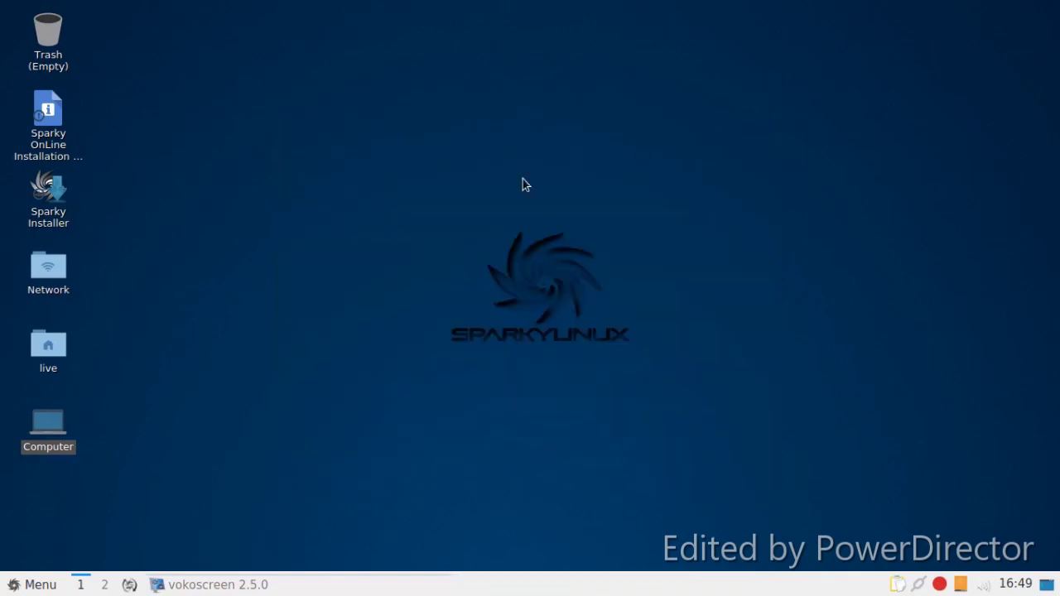
Step: Launch Firefox from the internet applications and remove the Highlights section from its new tab page
{"action": "left_click", "coordinate": [10, 578]}
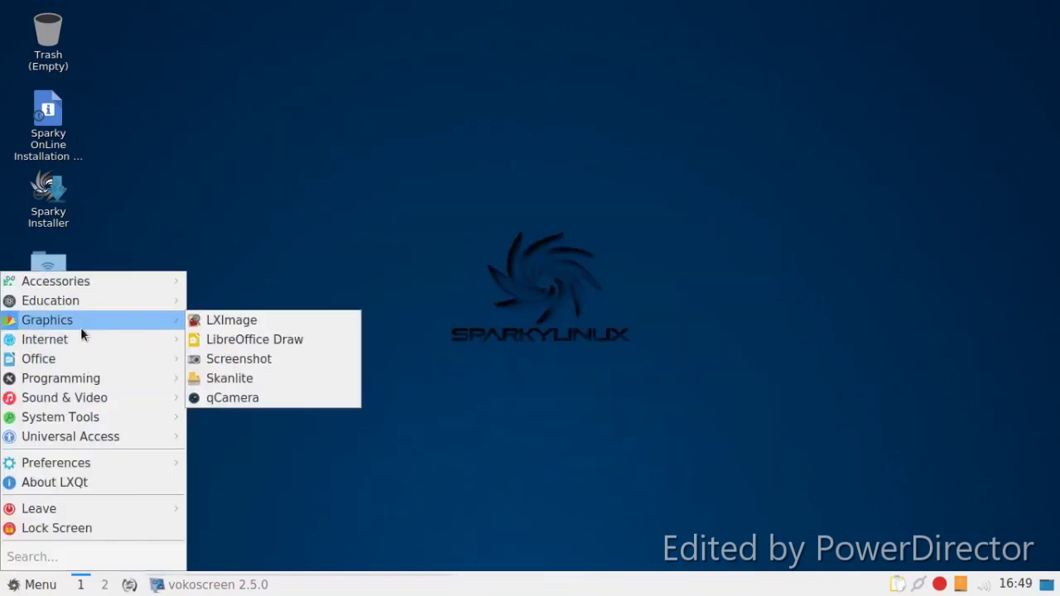
{"action": "mouse_move", "coordinate": [81, 339]}
{"action": "left_click", "coordinate": [188, 339]}
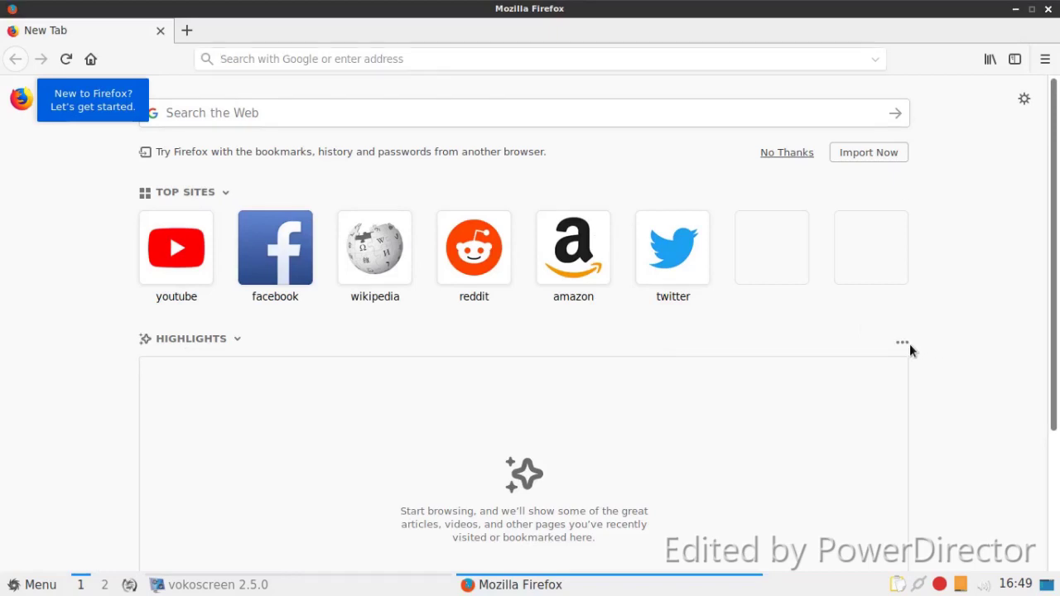
{"action": "left_click", "coordinate": [901, 344]}
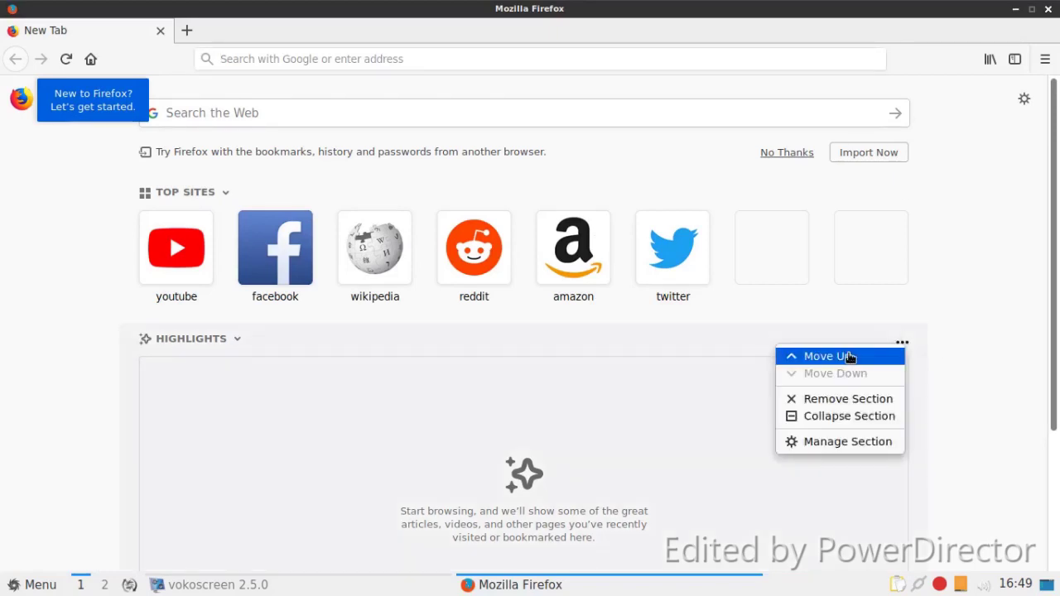
{"action": "left_click", "coordinate": [844, 398]}
Step: Search the web for "wallpaper iphone" and show the image results
{"action": "left_click", "coordinate": [611, 209]}
{"action": "type", "text": "walpe"}
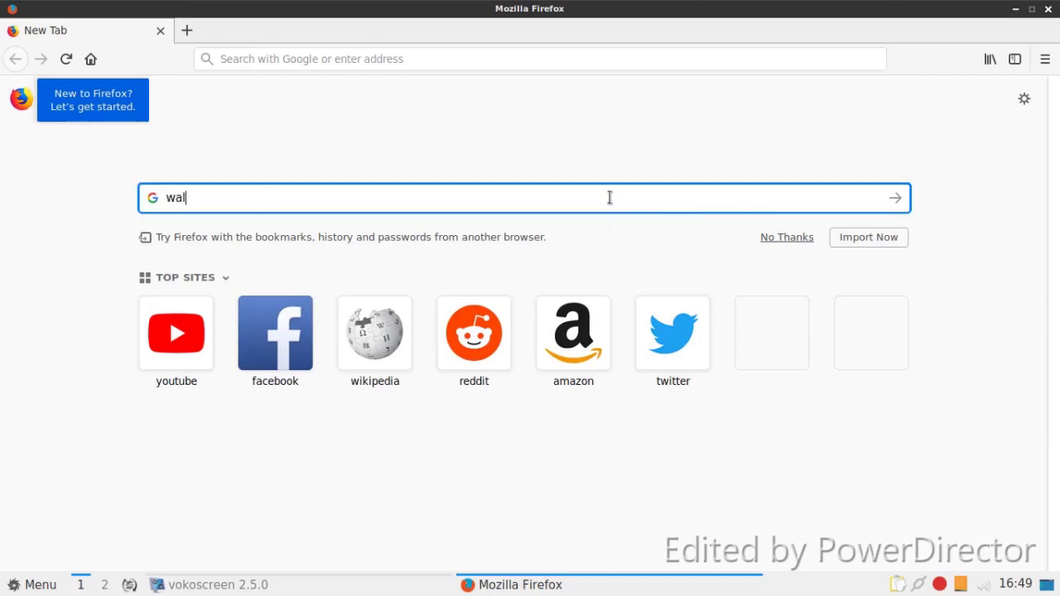
{"action": "left_click", "coordinate": [429, 254]}
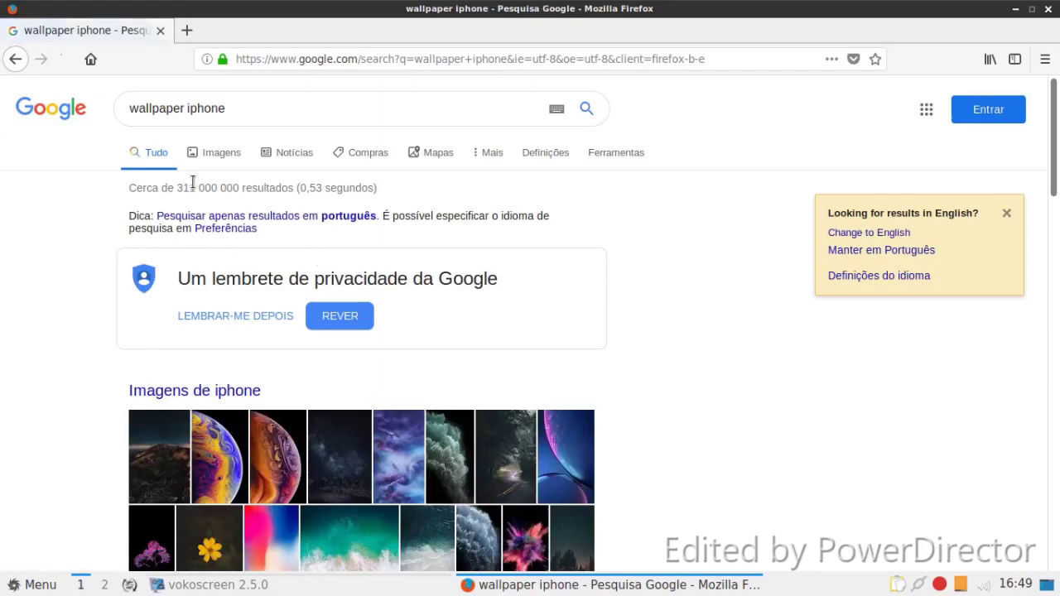
{"action": "left_click", "coordinate": [212, 155]}
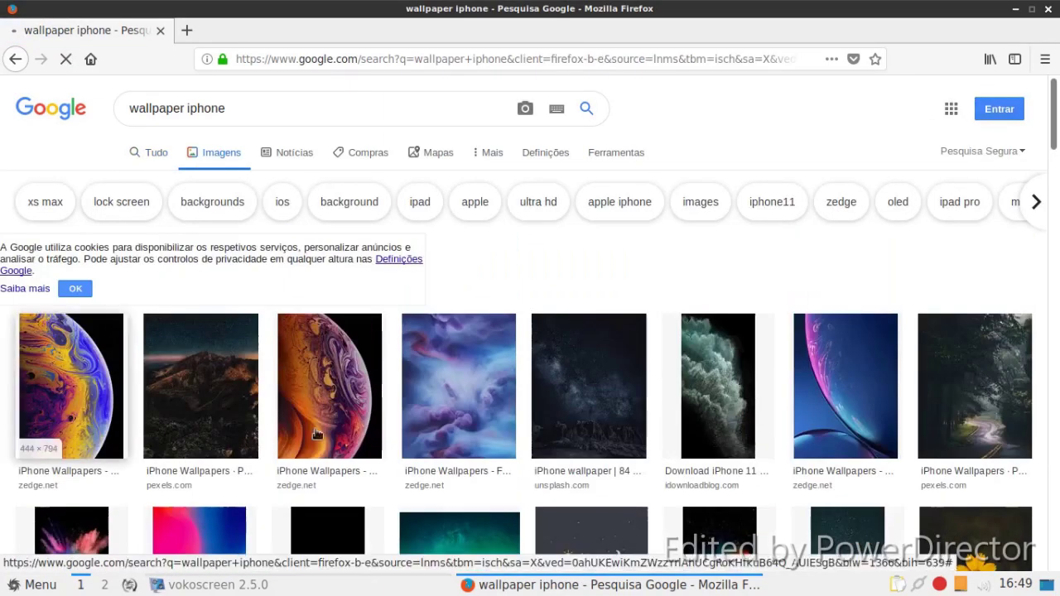
Step: Browse the iPhone wallpaper images and narrow the results to the backgrounds category
{"action": "scroll", "coordinate": [508, 462], "scroll_direction": "down", "scroll_amount": 3}
{"action": "scroll", "coordinate": [507, 461], "scroll_direction": "down", "scroll_amount": 10}
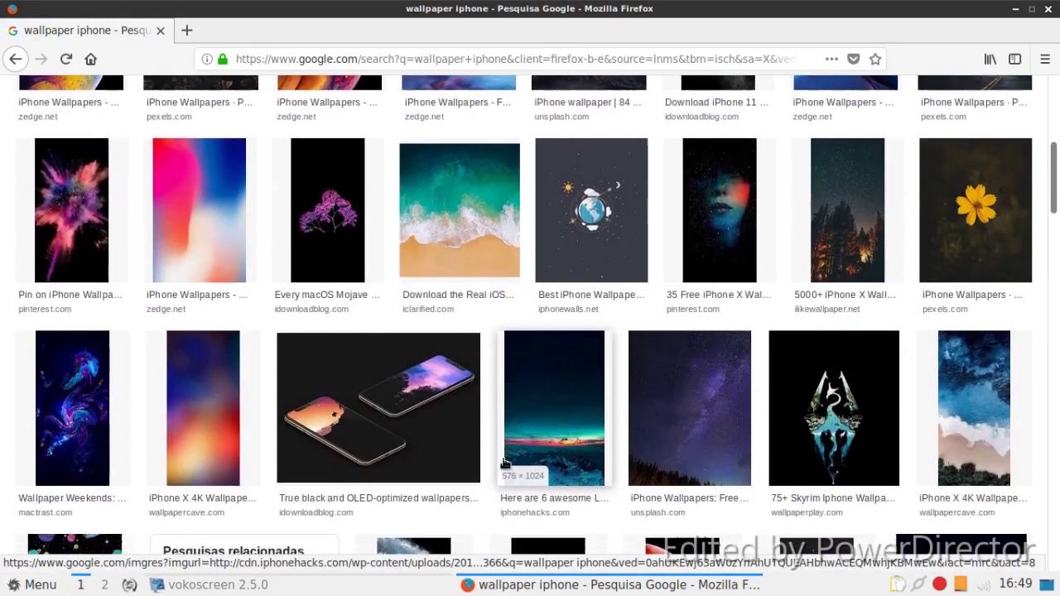
{"action": "scroll", "coordinate": [503, 466], "scroll_direction": "down", "scroll_amount": 10}
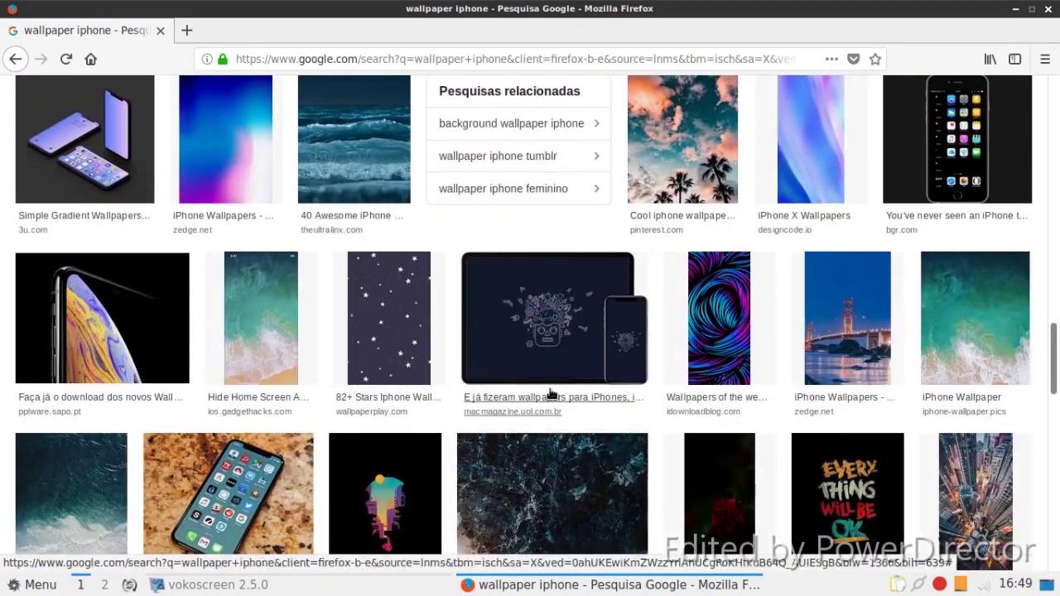
{"action": "scroll", "coordinate": [546, 393], "scroll_direction": "down", "scroll_amount": 7}
{"action": "scroll", "coordinate": [540, 402], "scroll_direction": "up", "scroll_amount": 10}
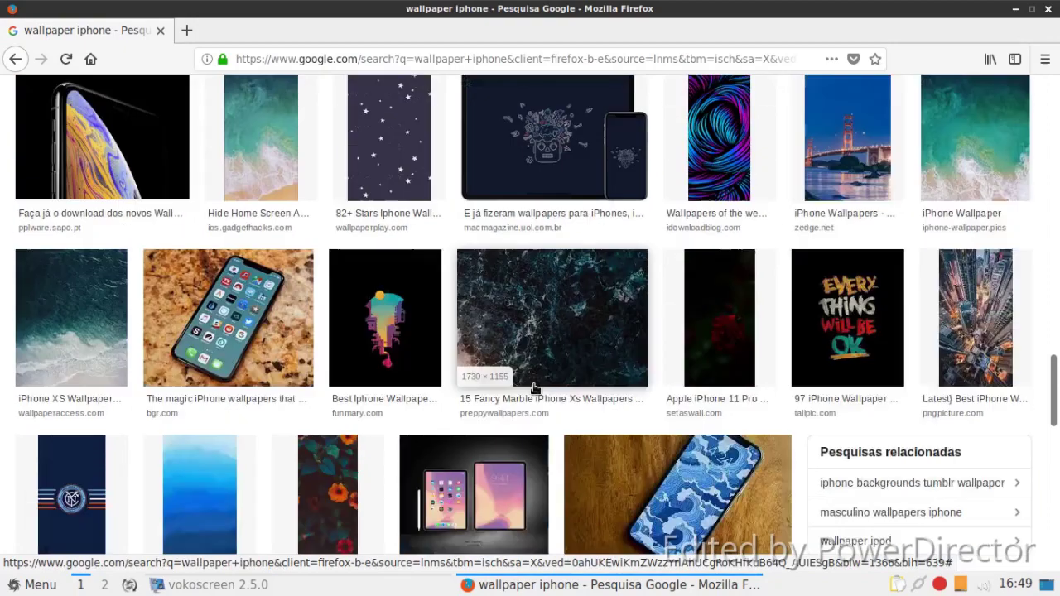
{"action": "scroll", "coordinate": [536, 385], "scroll_direction": "up", "scroll_amount": 15}
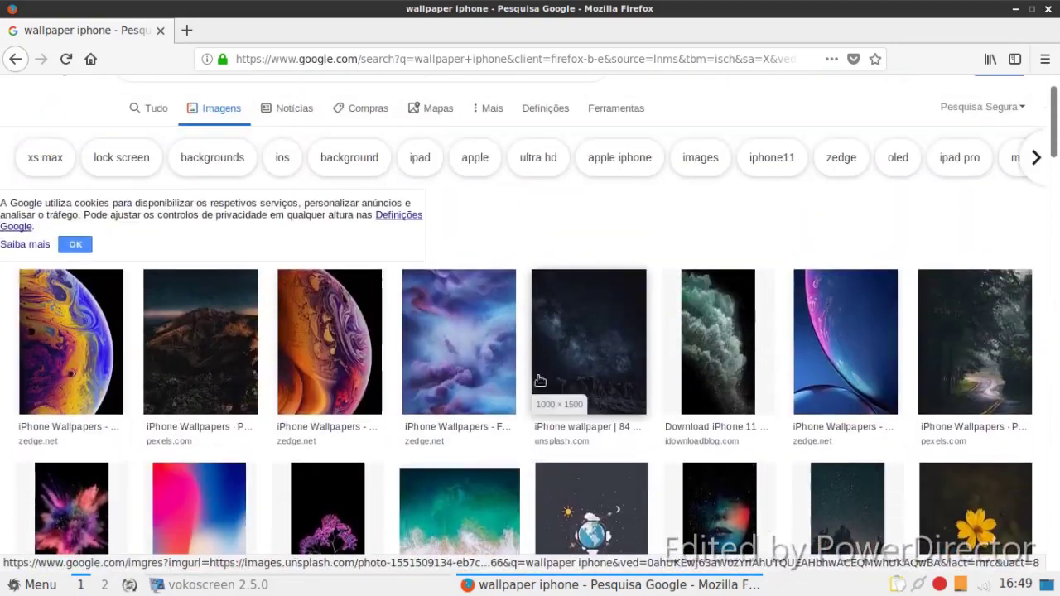
{"action": "left_click", "coordinate": [195, 168]}
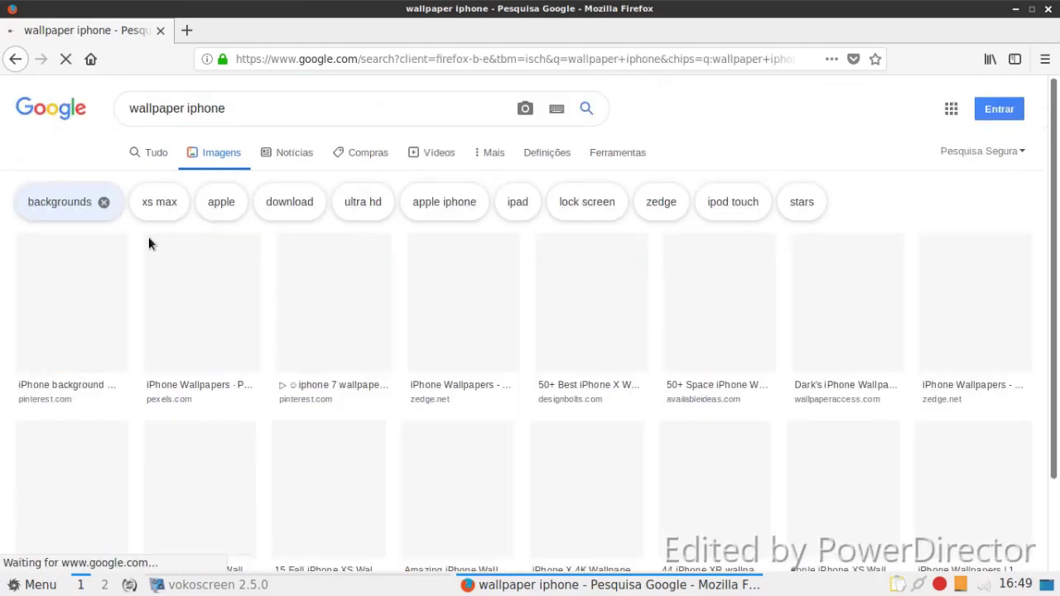
Step: Change the image search query to "wallpaper mac" and run it
{"action": "left_click", "coordinate": [309, 110]}
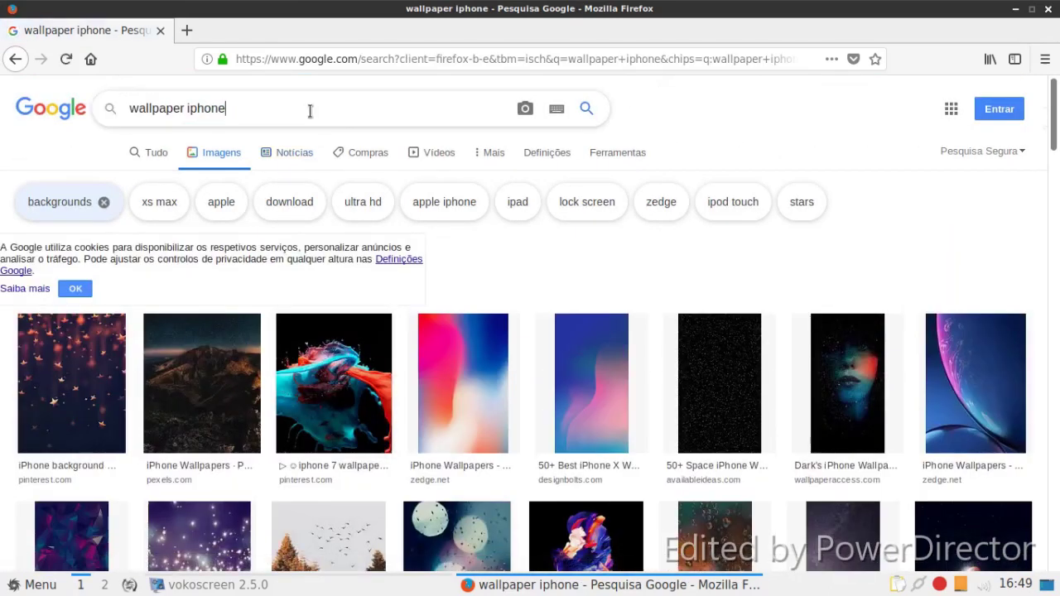
{"action": "key", "text": "BackSpace"}
{"action": "key", "text": "BackSpace"}
{"action": "key", "text": "BackSpace"}
{"action": "key", "text": "BackSpace"}
{"action": "key", "text": "BackSpace"}
{"action": "key", "text": "BackSpace"}
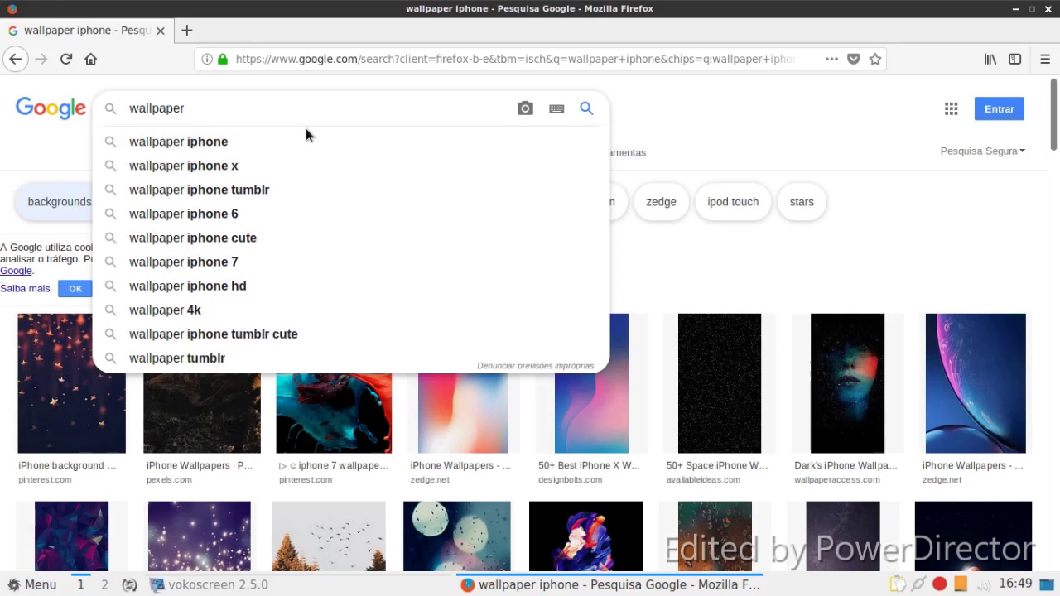
{"action": "type", "text": "mac"}
{"action": "key", "text": "Return"}
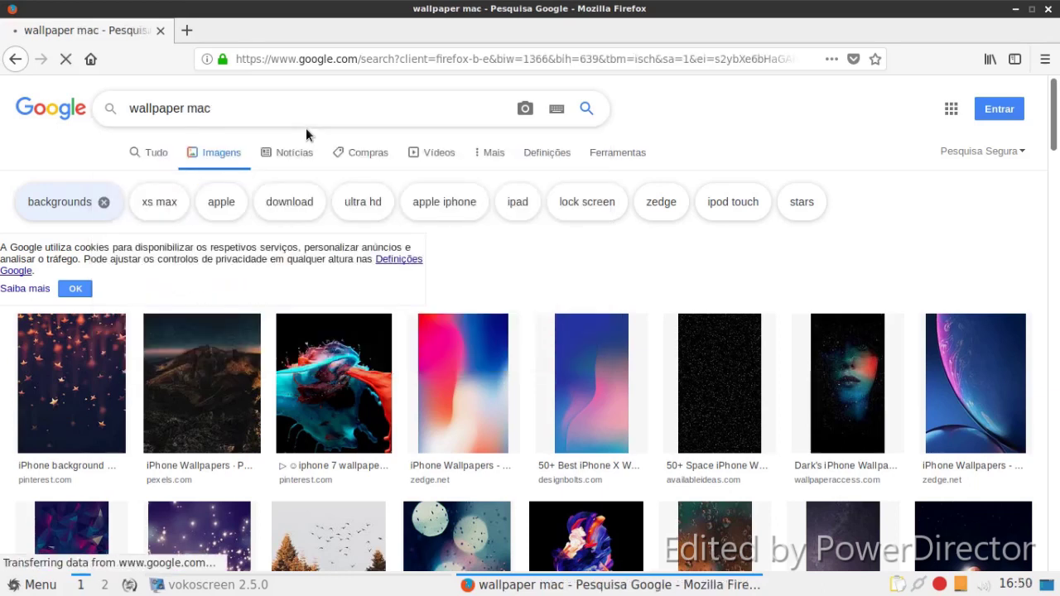
Step: Browse the Mac wallpapers, previewing the Yosemite night sky image and the Cult of Mac snow leopard image
{"action": "scroll", "coordinate": [299, 257], "scroll_direction": "down", "scroll_amount": 2}
{"action": "scroll", "coordinate": [307, 265], "scroll_direction": "down", "scroll_amount": 5}
{"action": "scroll", "coordinate": [330, 273], "scroll_direction": "down", "scroll_amount": 2}
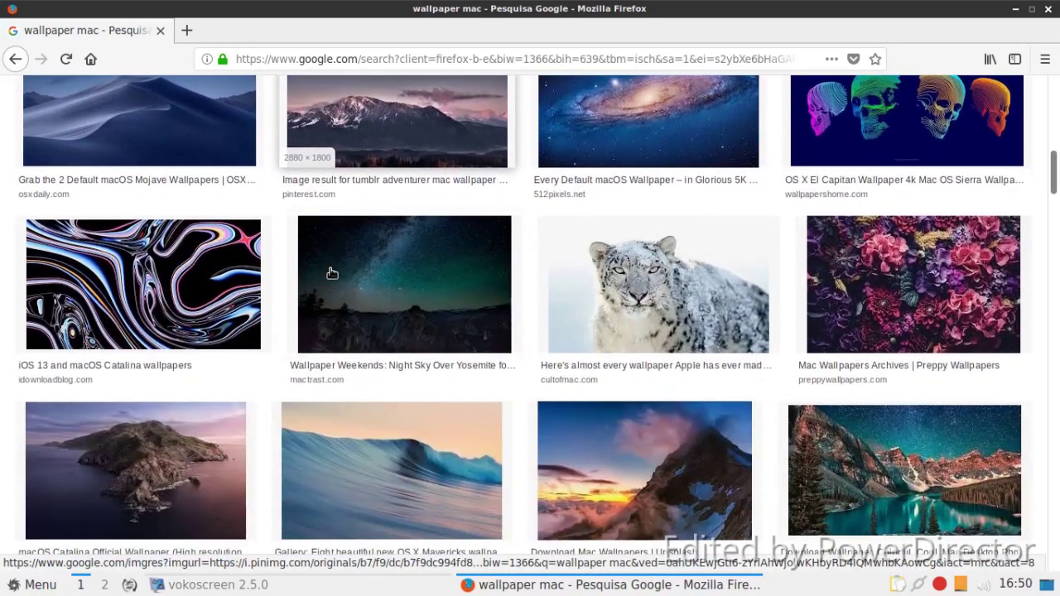
{"action": "left_click", "coordinate": [348, 274]}
{"action": "scroll", "coordinate": [414, 340], "scroll_direction": "down", "scroll_amount": 2}
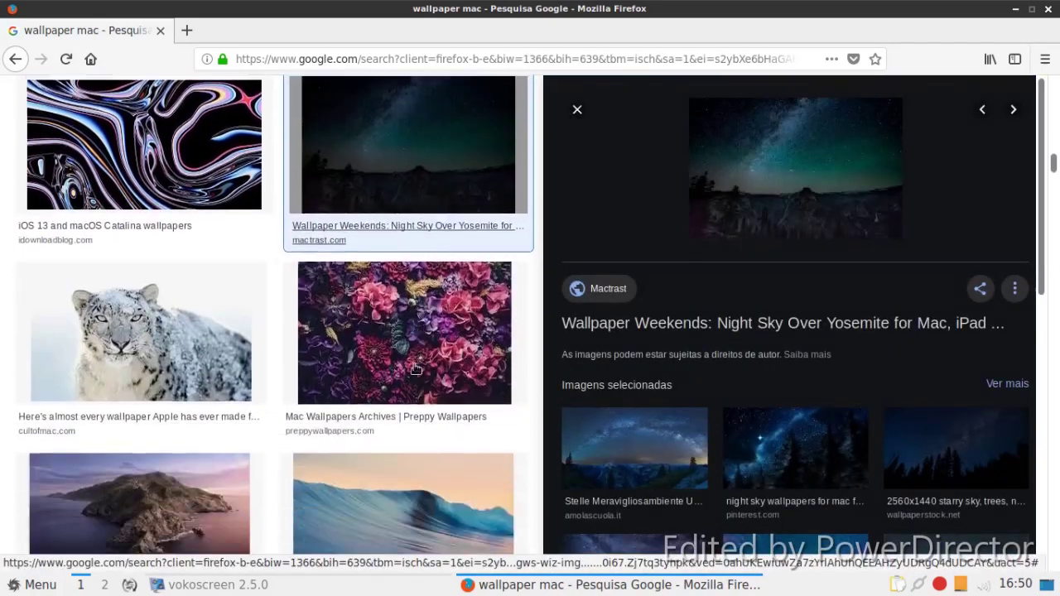
{"action": "left_click", "coordinate": [215, 315]}
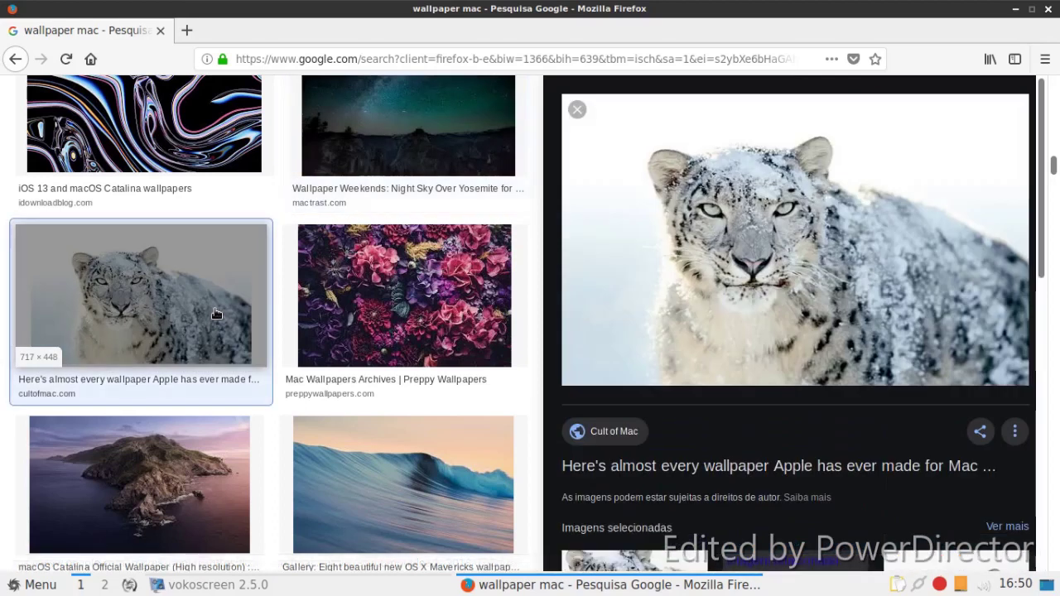
Step: Save the previewed snow leopard image to the Downloads folder and close Firefox
{"action": "right_click", "coordinate": [766, 230]}
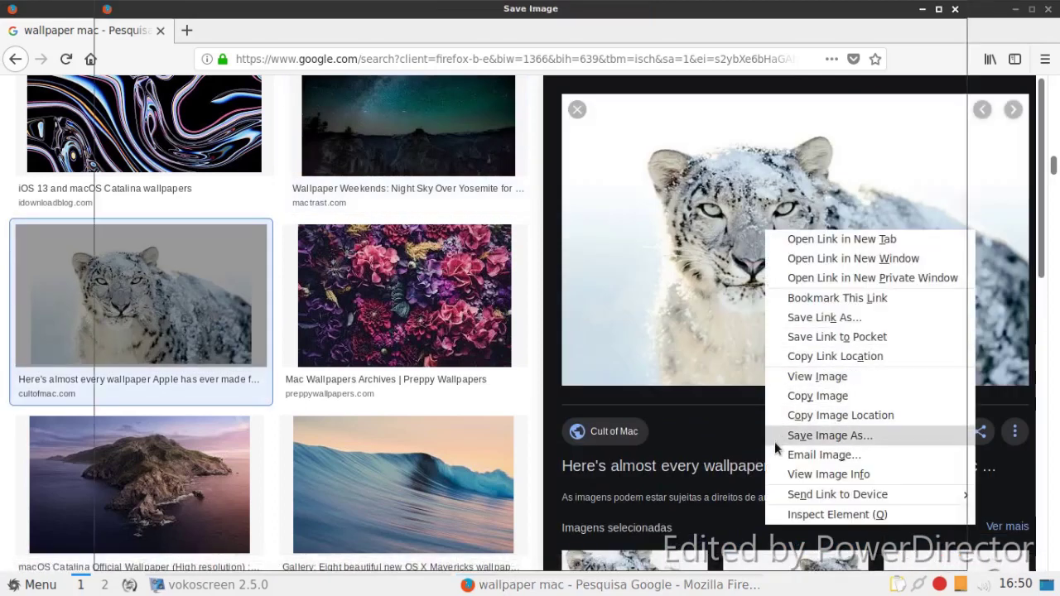
{"action": "left_click", "coordinate": [775, 439]}
{"action": "left_click", "coordinate": [909, 551]}
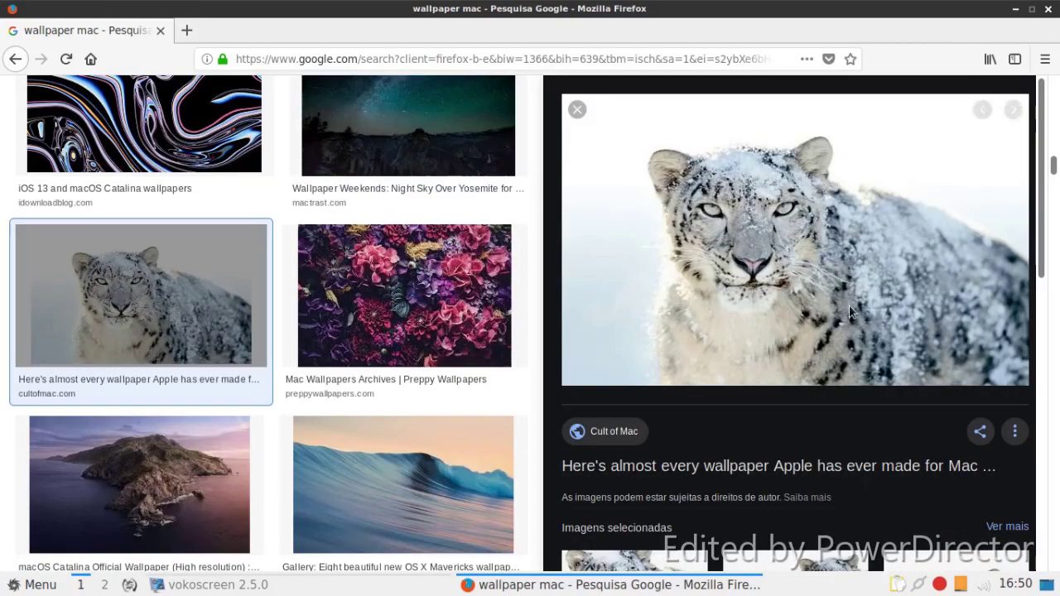
{"action": "left_click", "coordinate": [990, 35]}
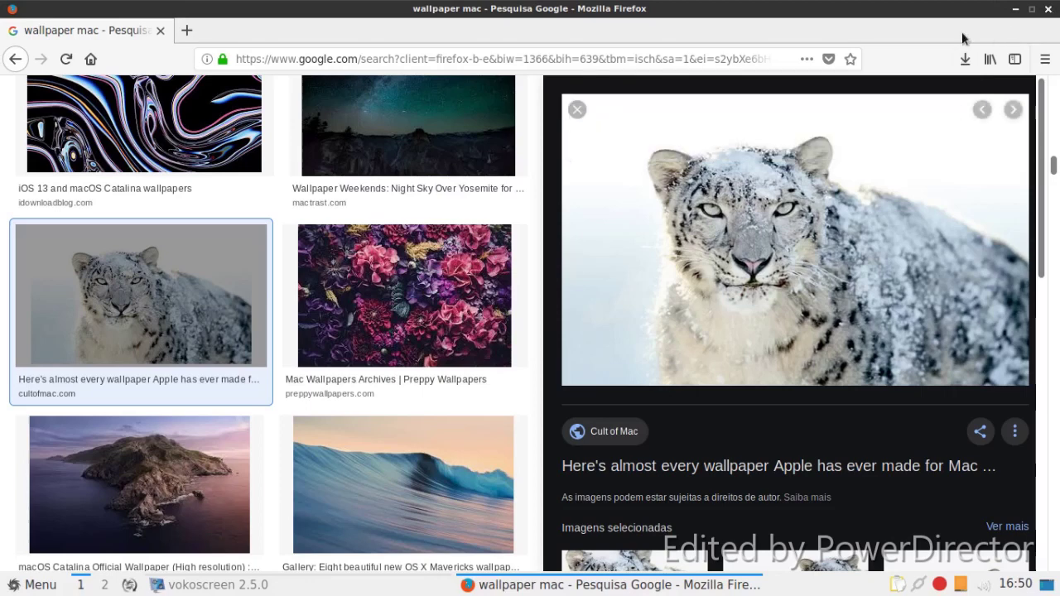
{"action": "left_click", "coordinate": [1047, 9]}
Step: Set Snow-Leopard.jpg from the Downloads folder as the desktop wallpaper and close the desktop preferences
{"action": "right_click", "coordinate": [559, 120]}
{"action": "left_click", "coordinate": [593, 296]}
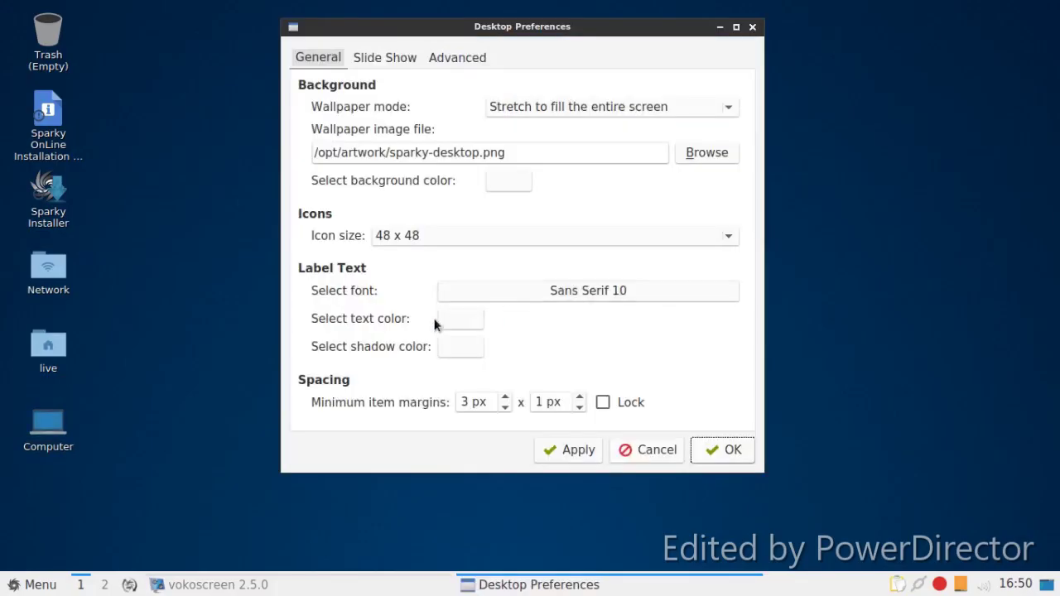
{"action": "left_click", "coordinate": [687, 154]}
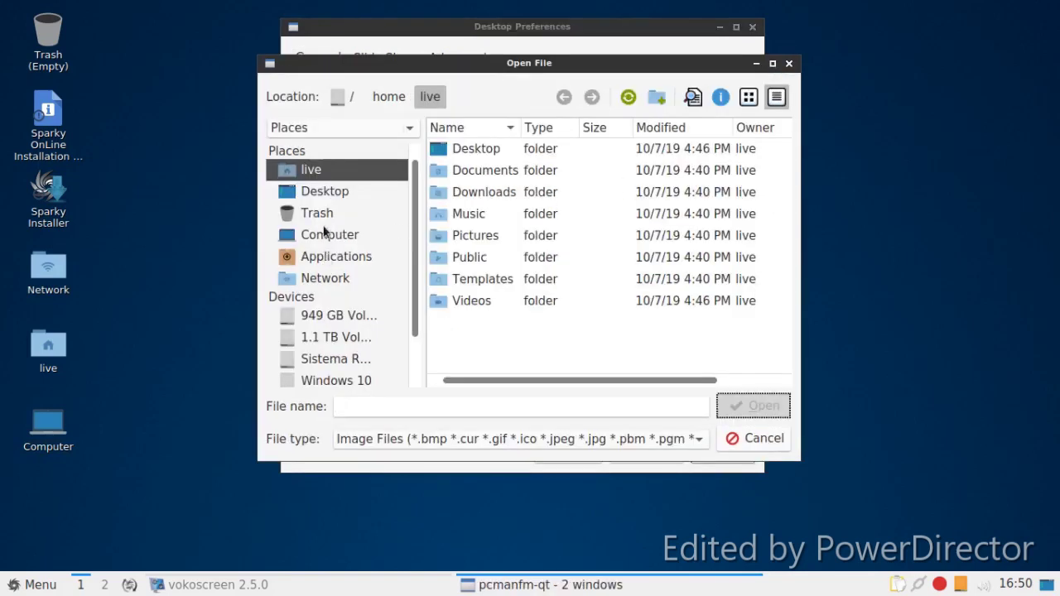
{"action": "double_click", "coordinate": [453, 199]}
{"action": "double_click", "coordinate": [450, 148]}
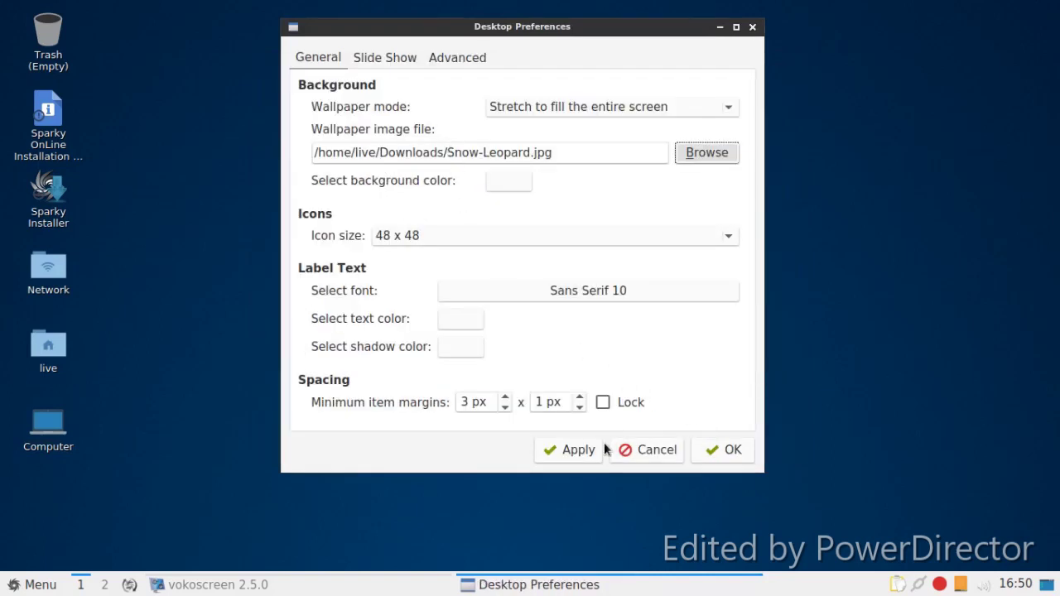
{"action": "left_click", "coordinate": [578, 450]}
{"action": "left_click", "coordinate": [717, 452]}
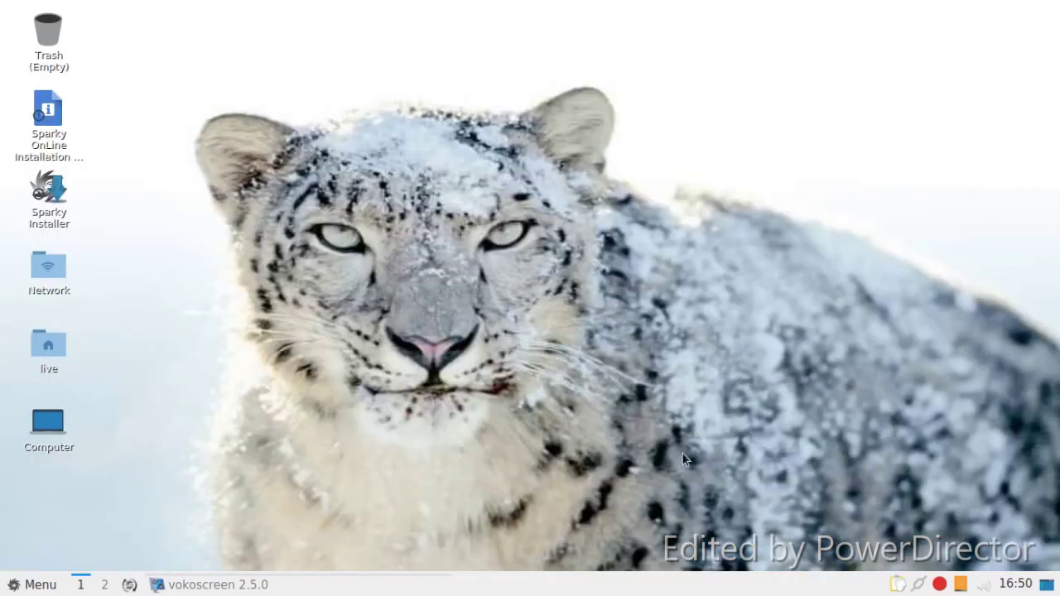
{"action": "left_click", "coordinate": [11, 586]}
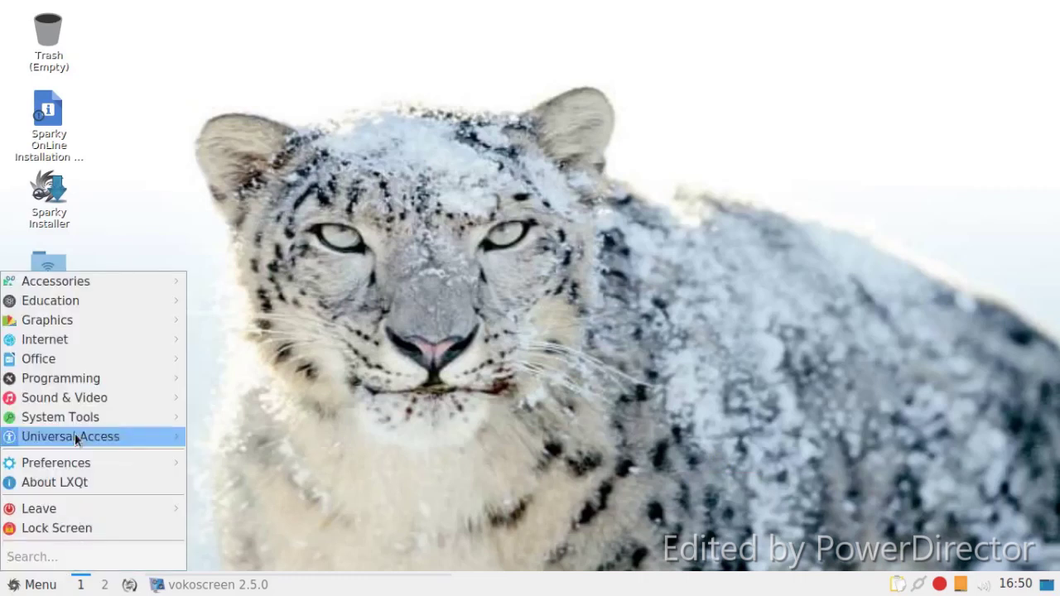
{"action": "mouse_move", "coordinate": [139, 367]}
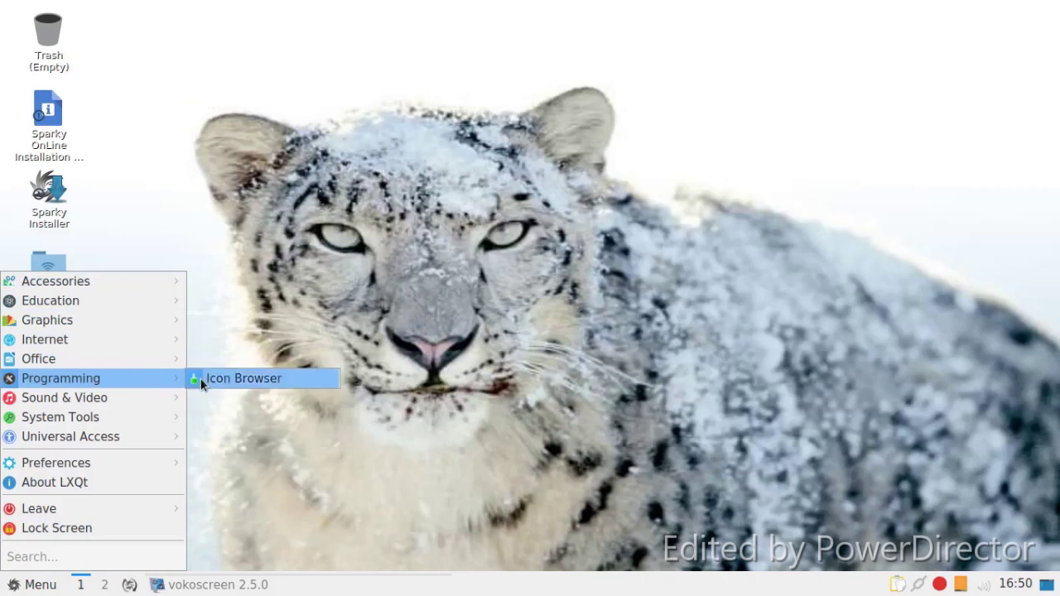
{"action": "left_click", "coordinate": [201, 381]}
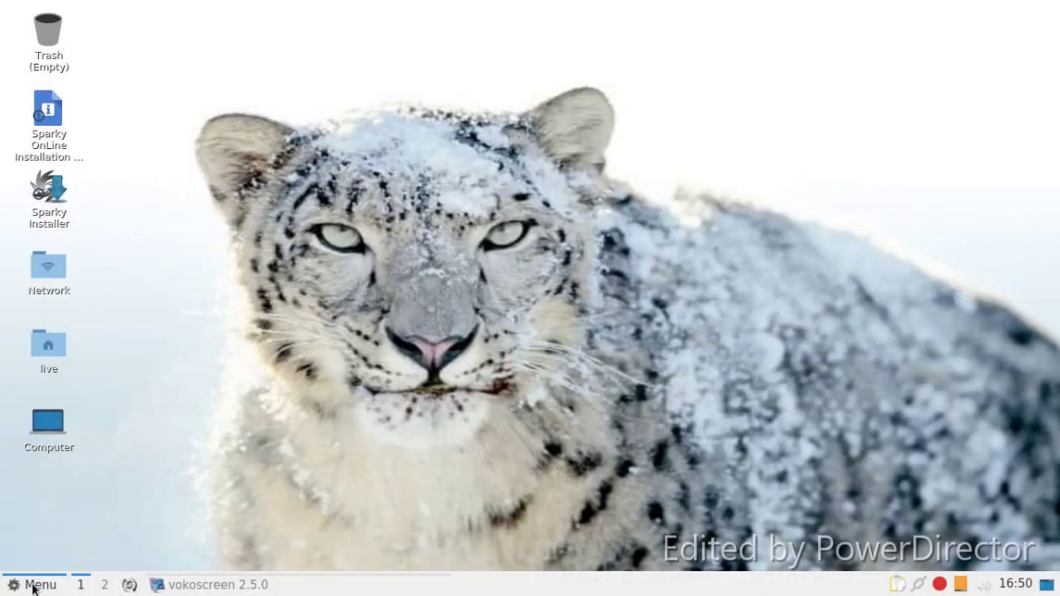
Step: Launch VLC media player, accept its privacy and network access policy, and move its window higher on the desktop
{"action": "left_click", "coordinate": [33, 585]}
{"action": "mouse_move", "coordinate": [138, 400]}
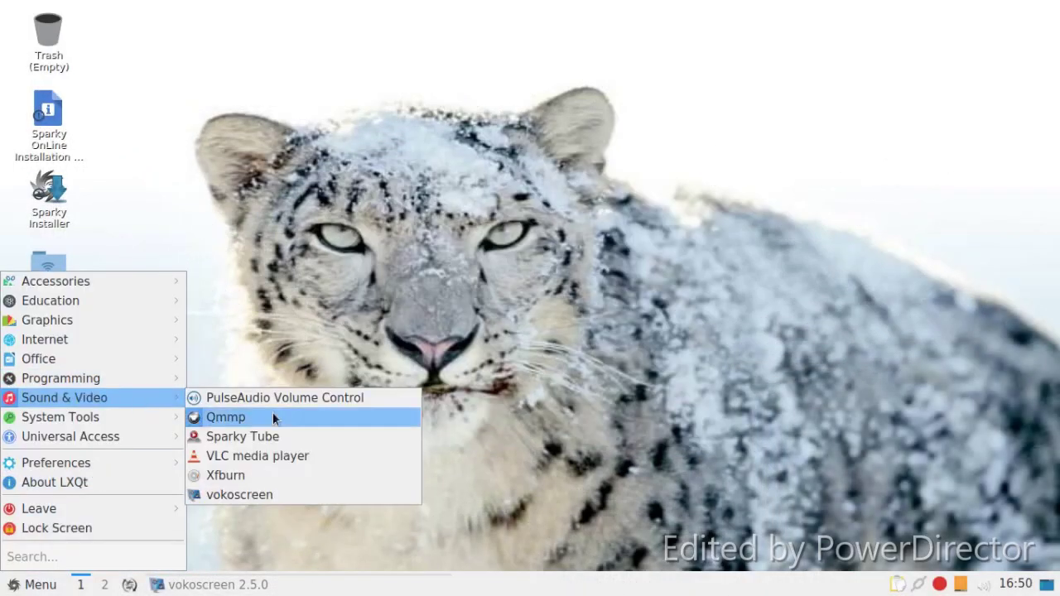
{"action": "left_click", "coordinate": [280, 458]}
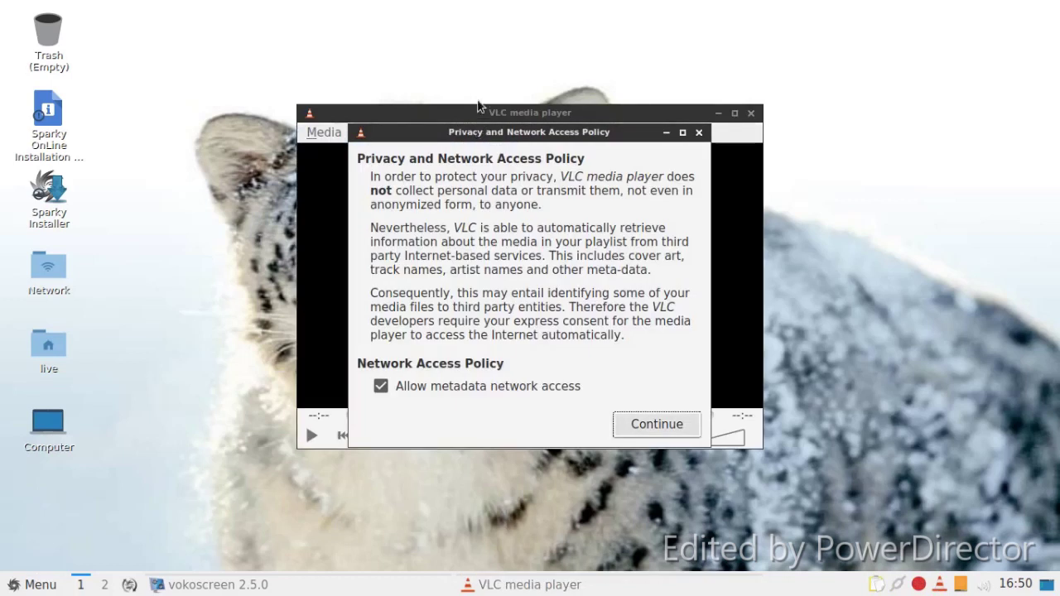
{"action": "left_click", "coordinate": [648, 422]}
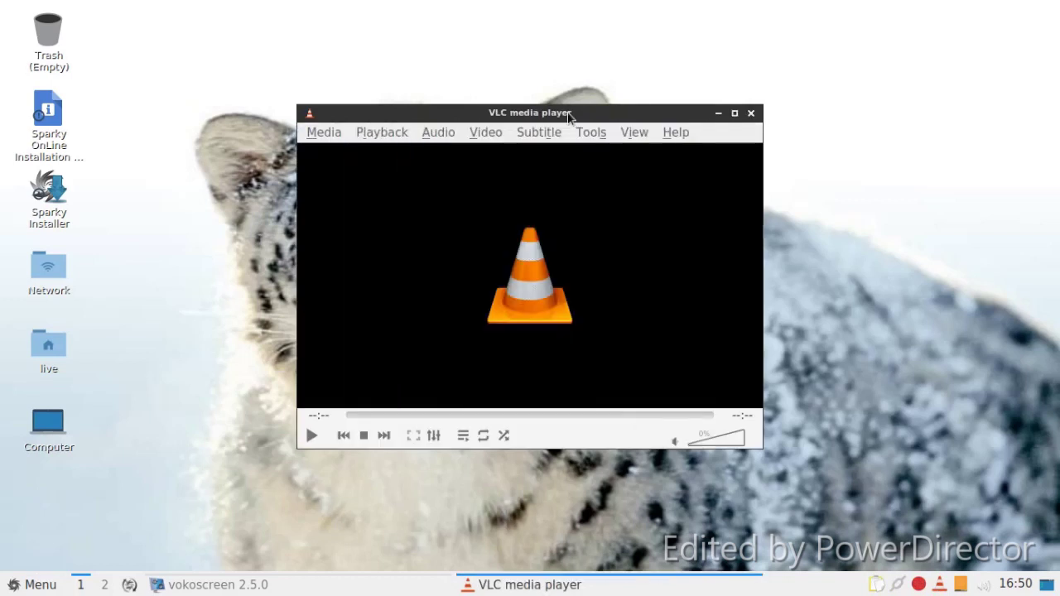
{"action": "left_click_drag", "start_coordinate": [569, 117], "coordinate": [616, 66]}
Step: Open YouTube in Firefox and play the trending video "GARAGEM TOUR Fast and Furious em Portugal!"
{"action": "left_click", "coordinate": [7, 585]}
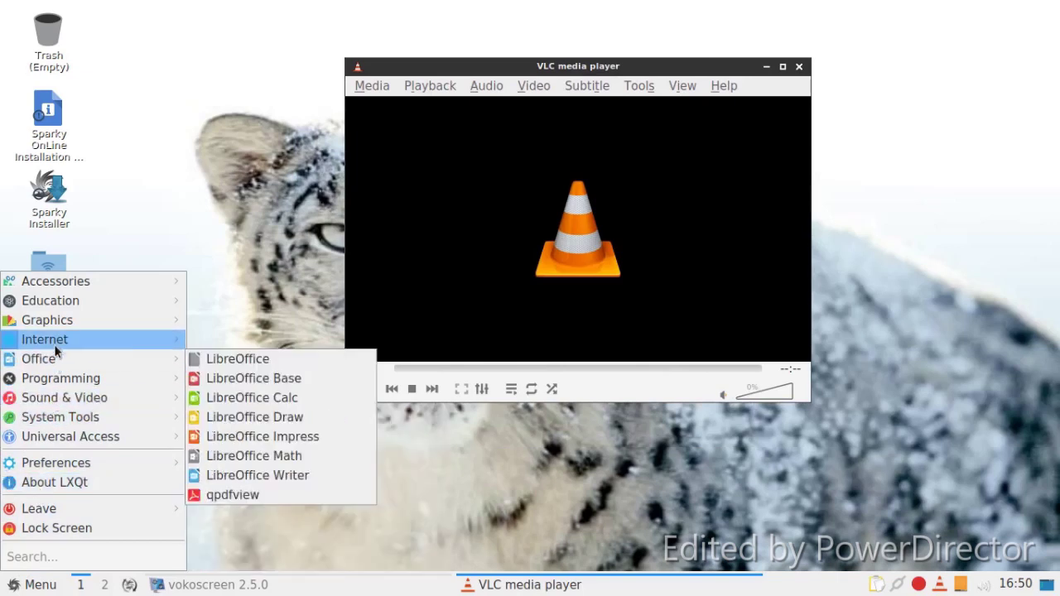
{"action": "mouse_move", "coordinate": [124, 339]}
{"action": "left_click", "coordinate": [253, 340]}
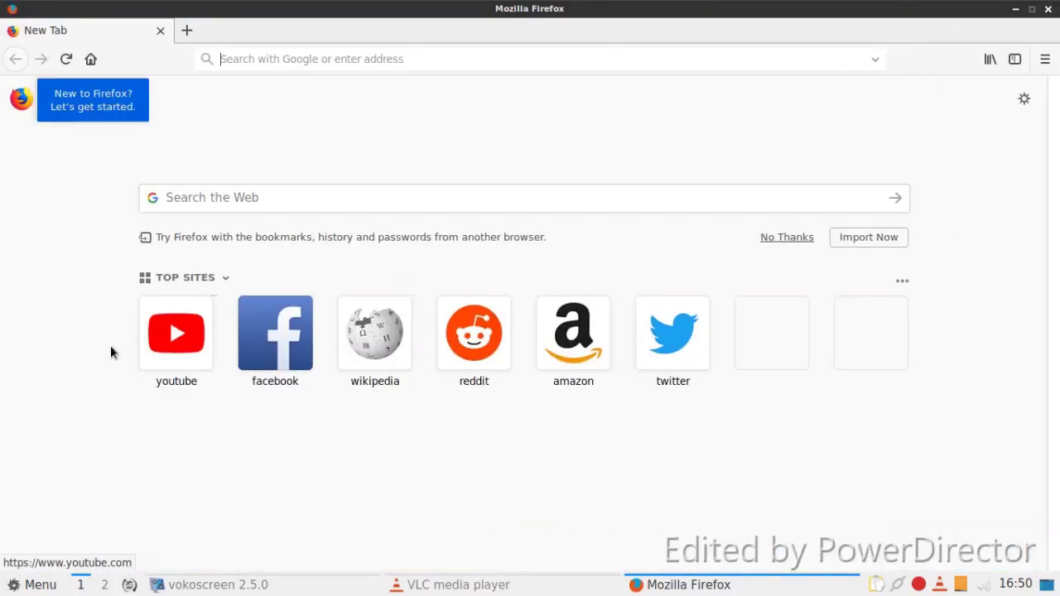
{"action": "left_click", "coordinate": [162, 332]}
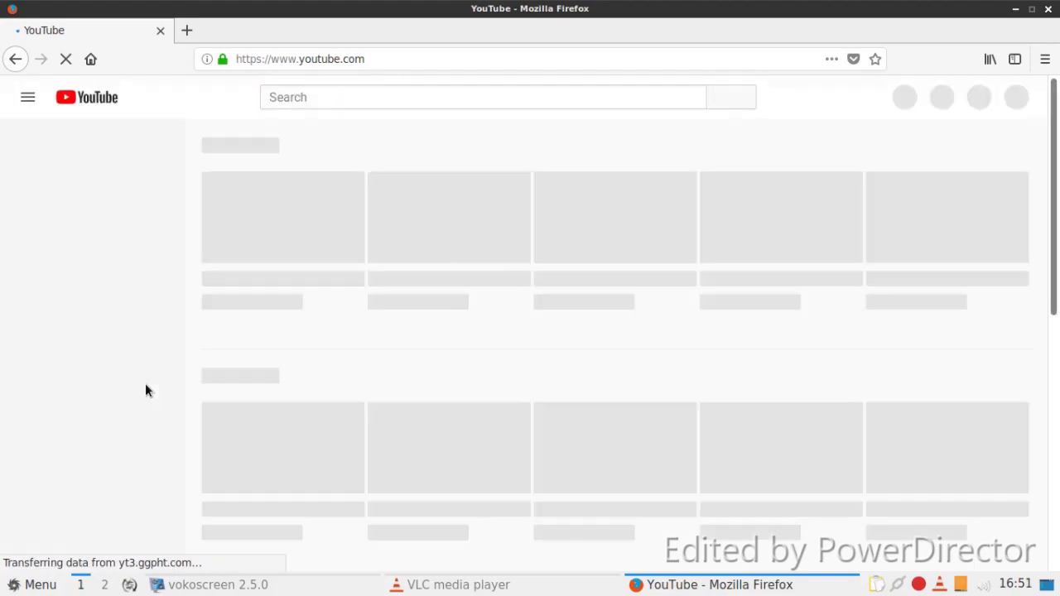
{"action": "scroll", "coordinate": [596, 467], "scroll_direction": "down", "scroll_amount": 3}
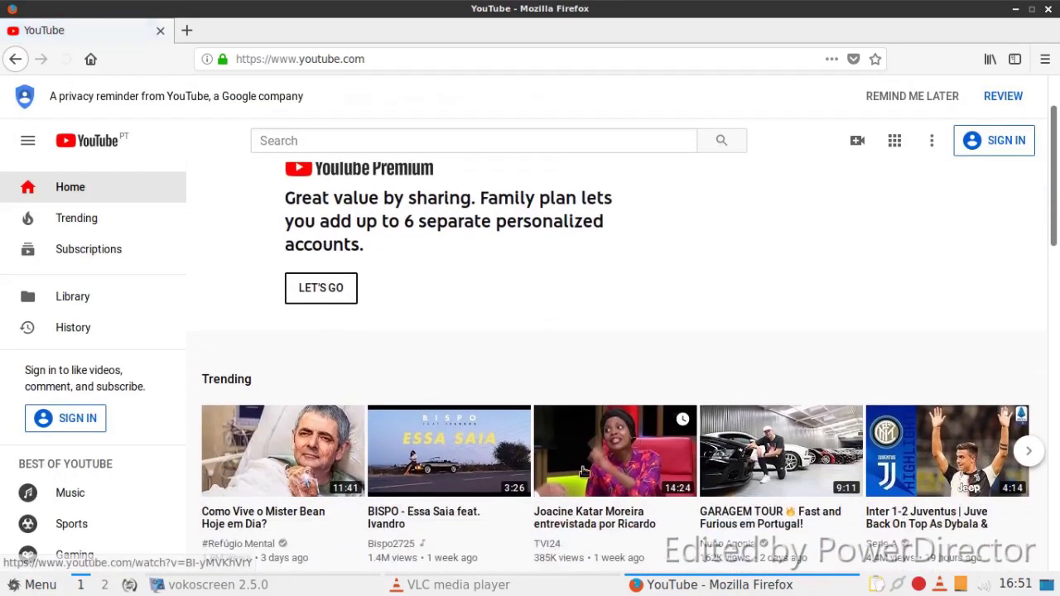
{"action": "scroll", "coordinate": [578, 469], "scroll_direction": "down", "scroll_amount": 2}
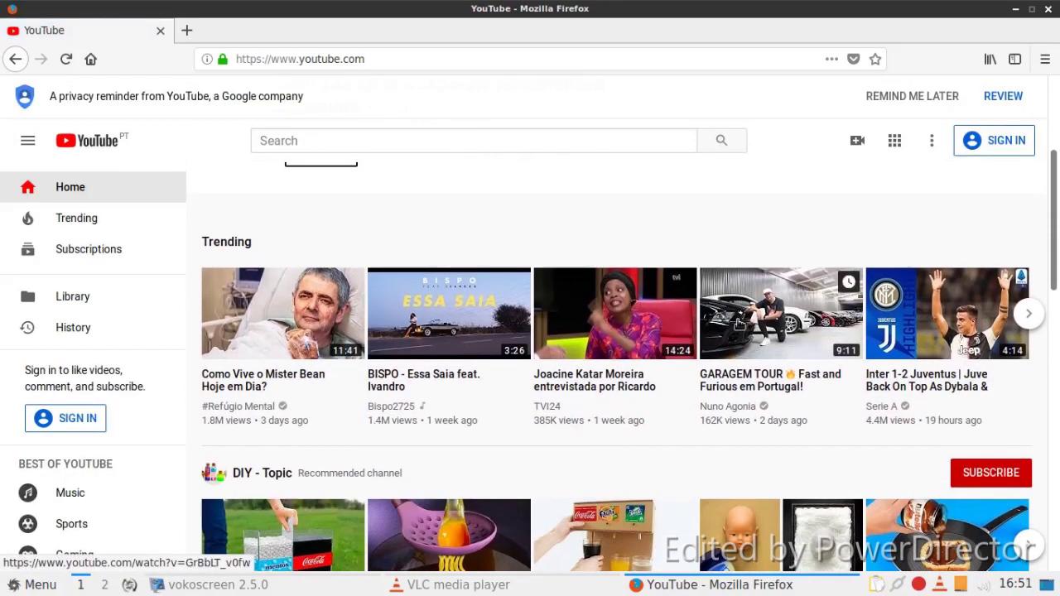
{"action": "left_click", "coordinate": [739, 323]}
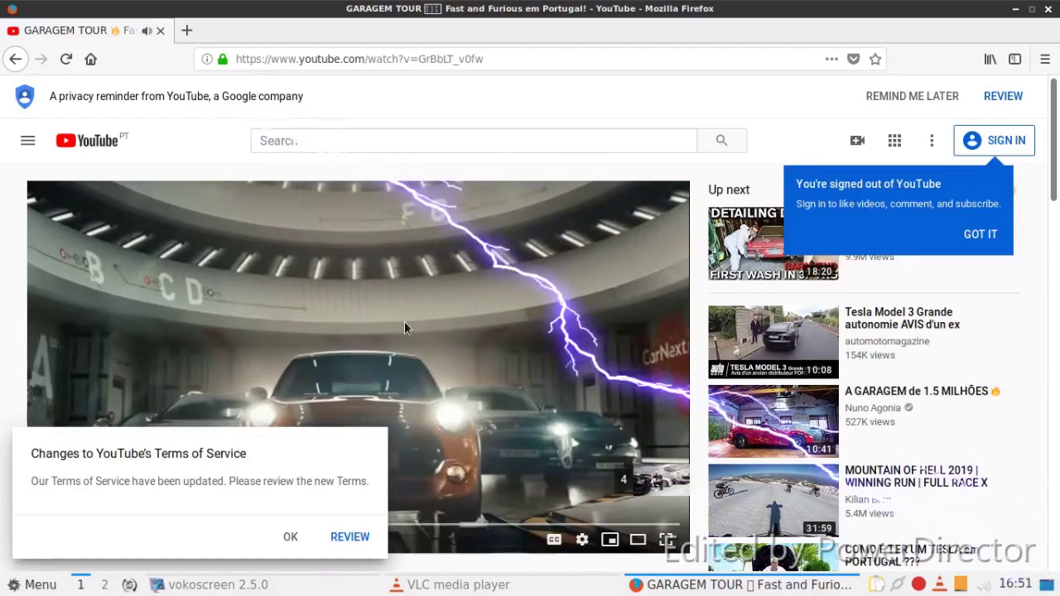
Step: Dismiss the Terms of Service notice, copy the playing video's URL, and close Firefox
{"action": "right_click", "coordinate": [402, 334]}
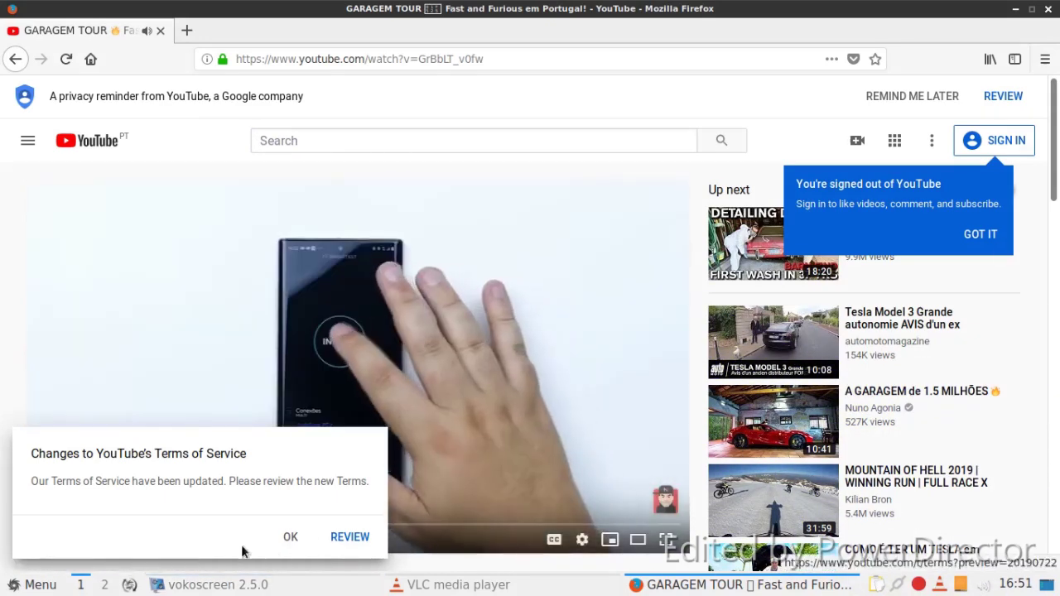
{"action": "left_click", "coordinate": [288, 536]}
{"action": "right_click", "coordinate": [284, 265]}
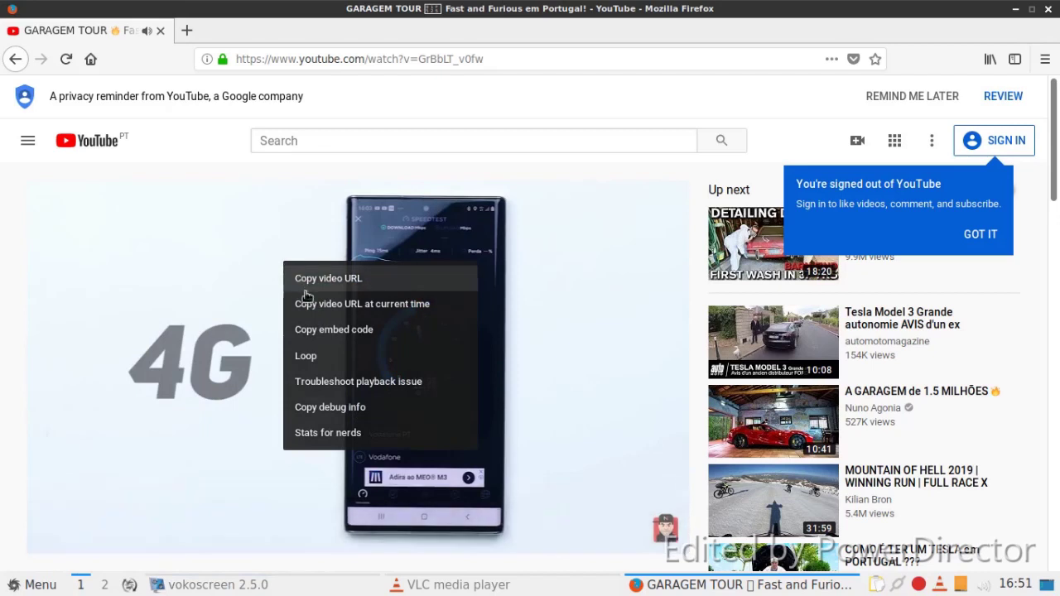
{"action": "left_click", "coordinate": [302, 279]}
{"action": "right_click", "coordinate": [302, 281]}
{"action": "key", "text": "Escape"}
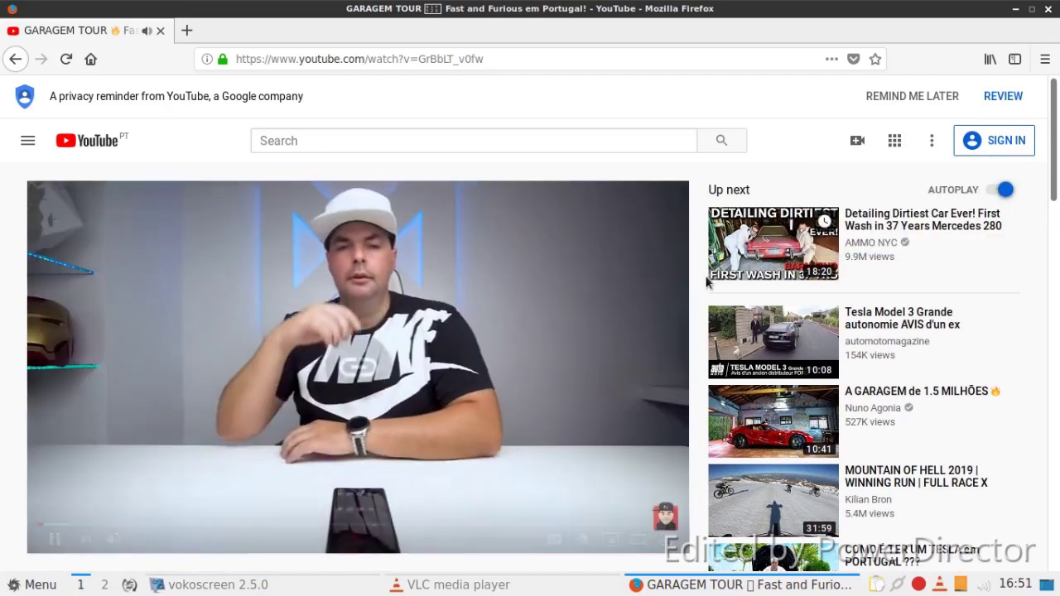
{"action": "left_click", "coordinate": [1047, 9]}
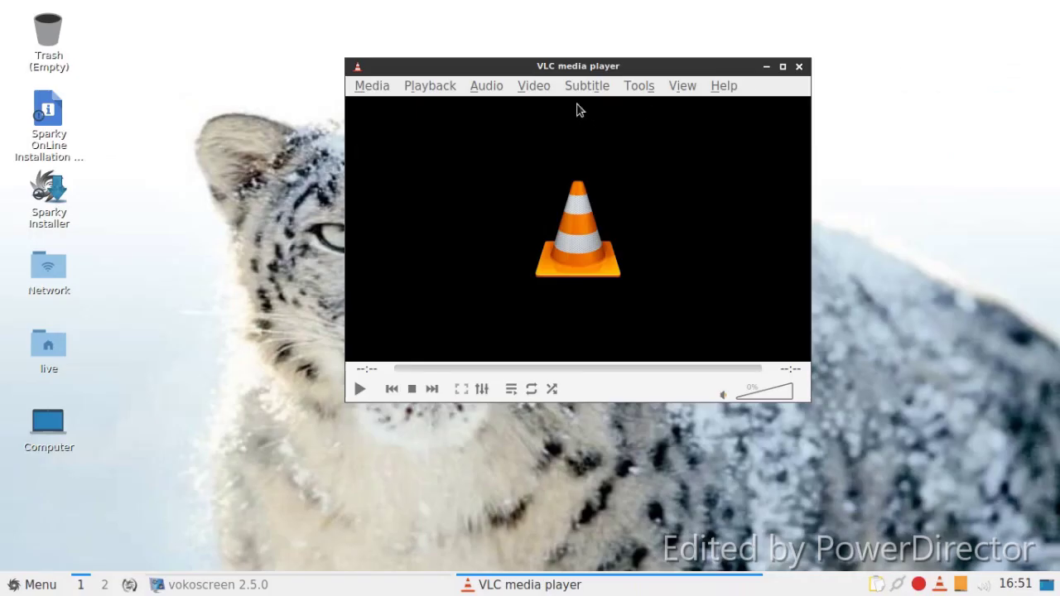
{"action": "left_click", "coordinate": [389, 88]}
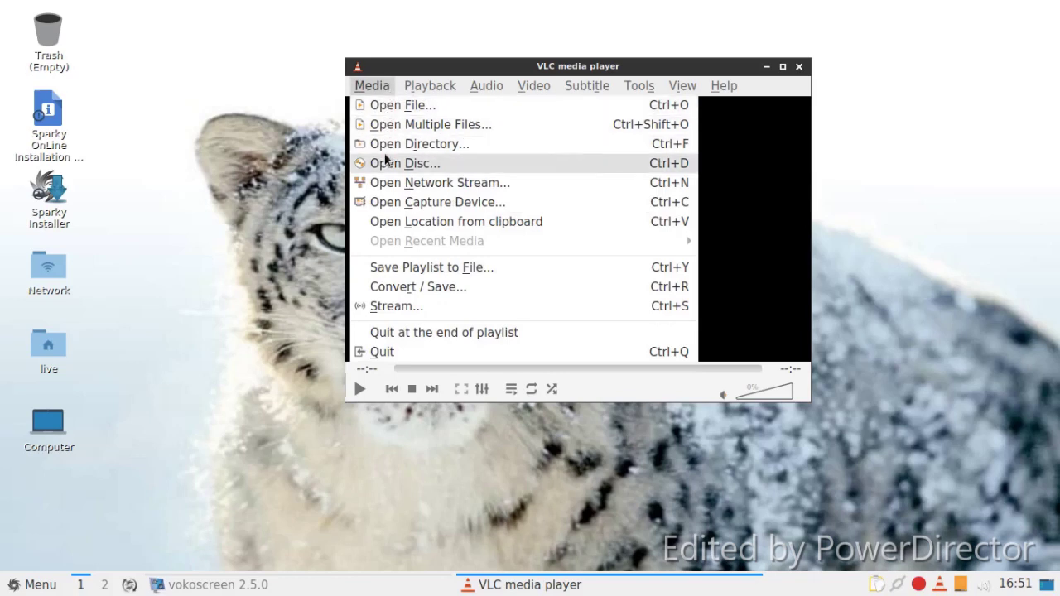
{"action": "left_click", "coordinate": [396, 199]}
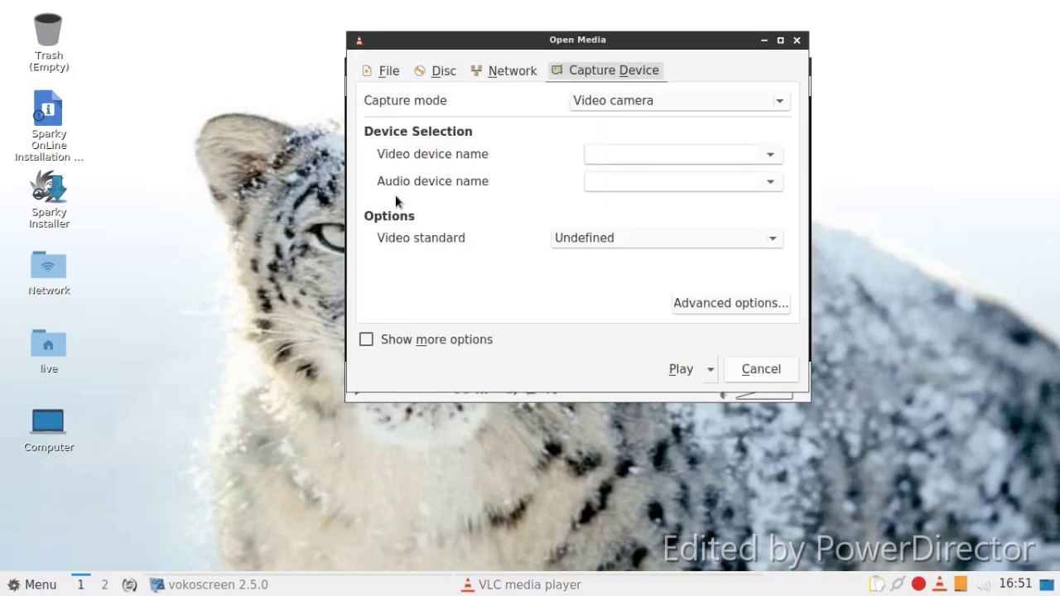
{"action": "left_click", "coordinate": [760, 370]}
{"action": "left_click", "coordinate": [373, 86]}
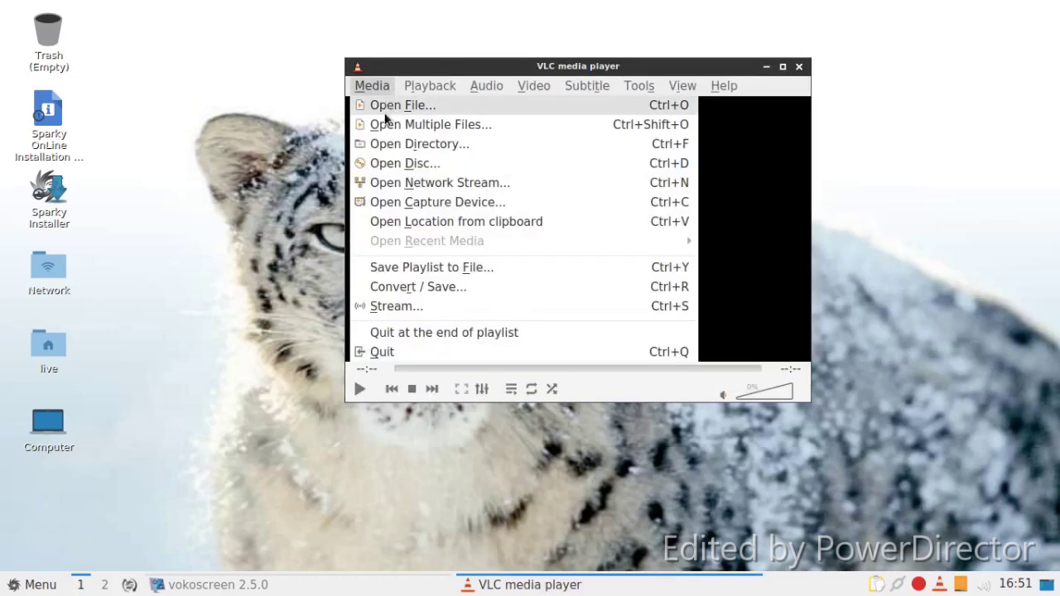
{"action": "left_click", "coordinate": [385, 144]}
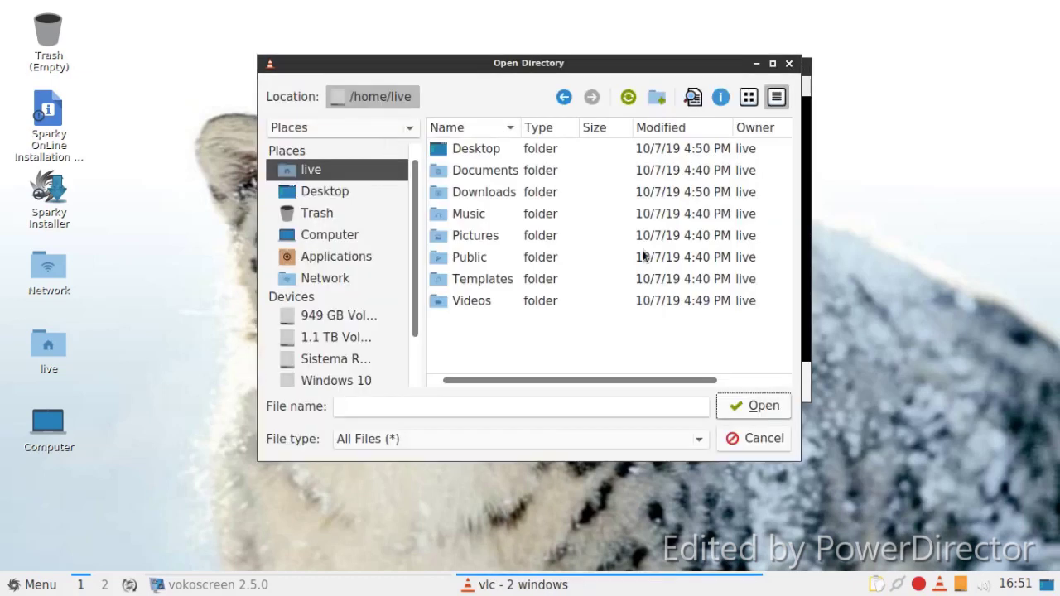
{"action": "left_click", "coordinate": [756, 438]}
{"action": "left_click", "coordinate": [371, 86]}
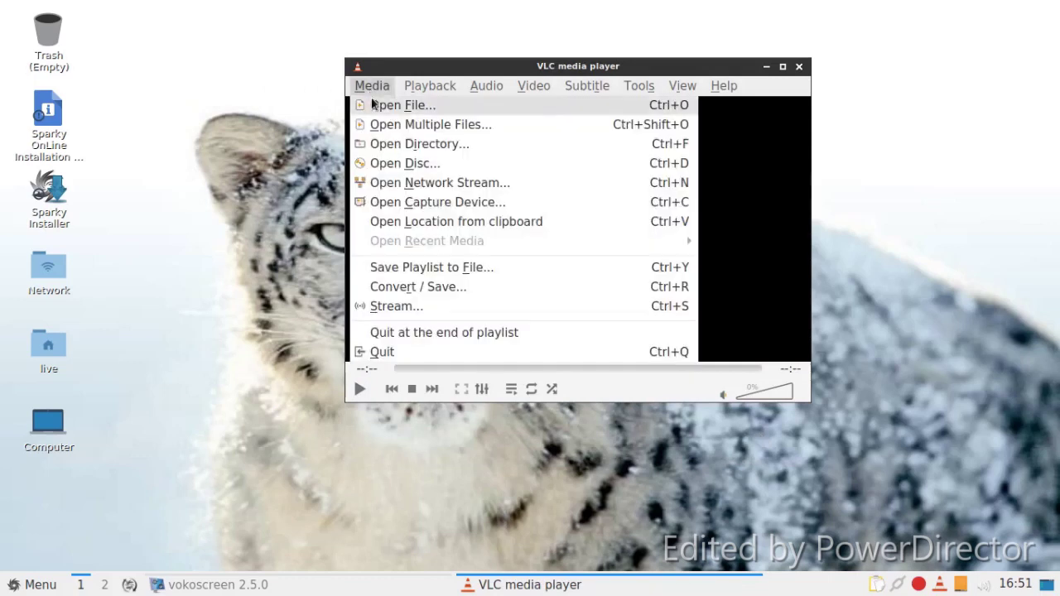
{"action": "left_click", "coordinate": [413, 183]}
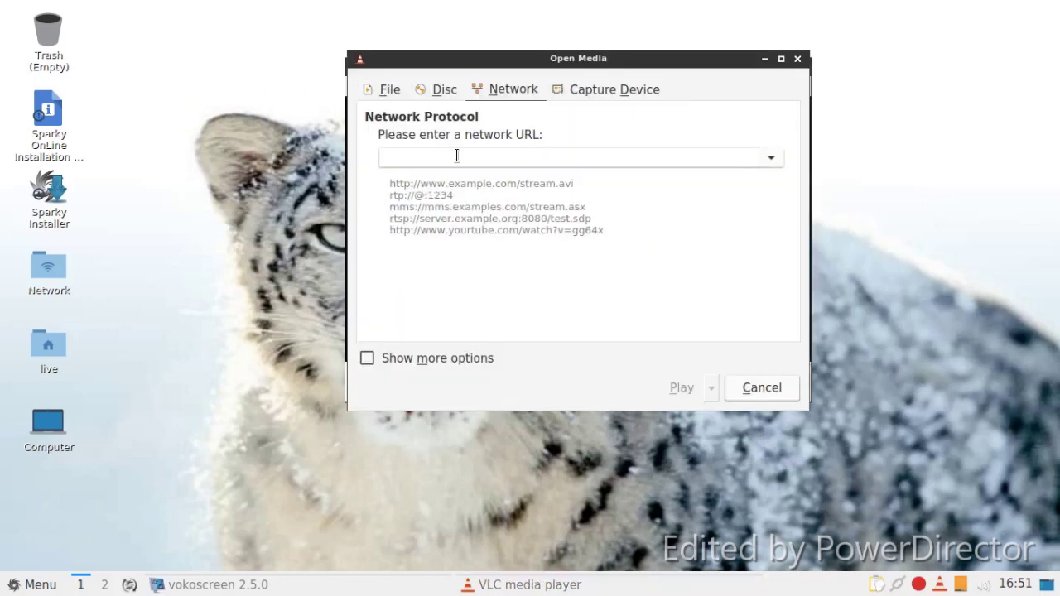
{"action": "right_click", "coordinate": [457, 155]}
{"action": "left_click", "coordinate": [488, 249]}
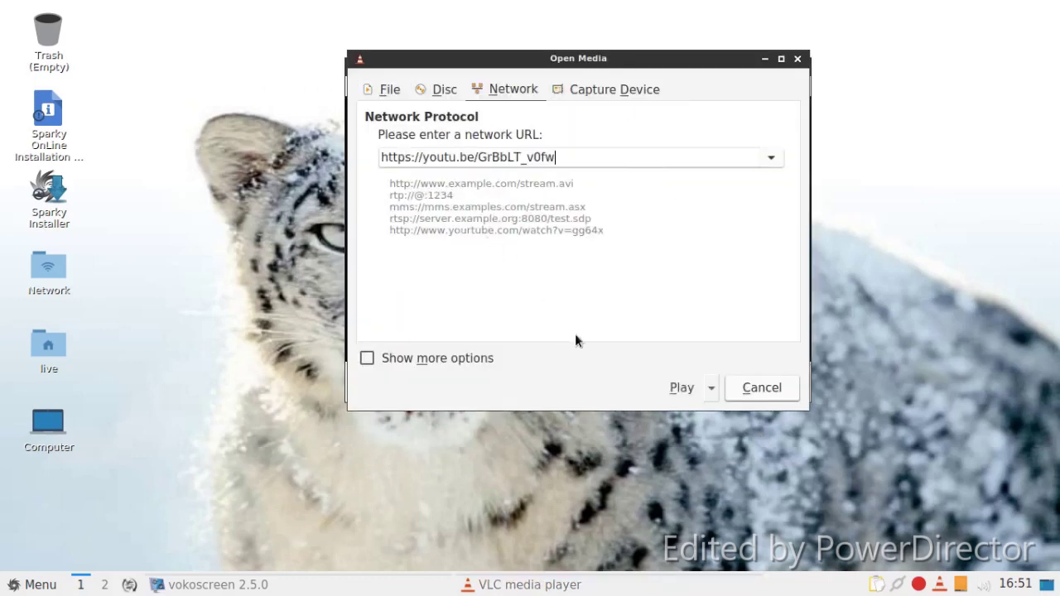
{"action": "left_click", "coordinate": [682, 387]}
{"action": "left_click_drag", "start_coordinate": [574, 66], "coordinate": [446, 55]}
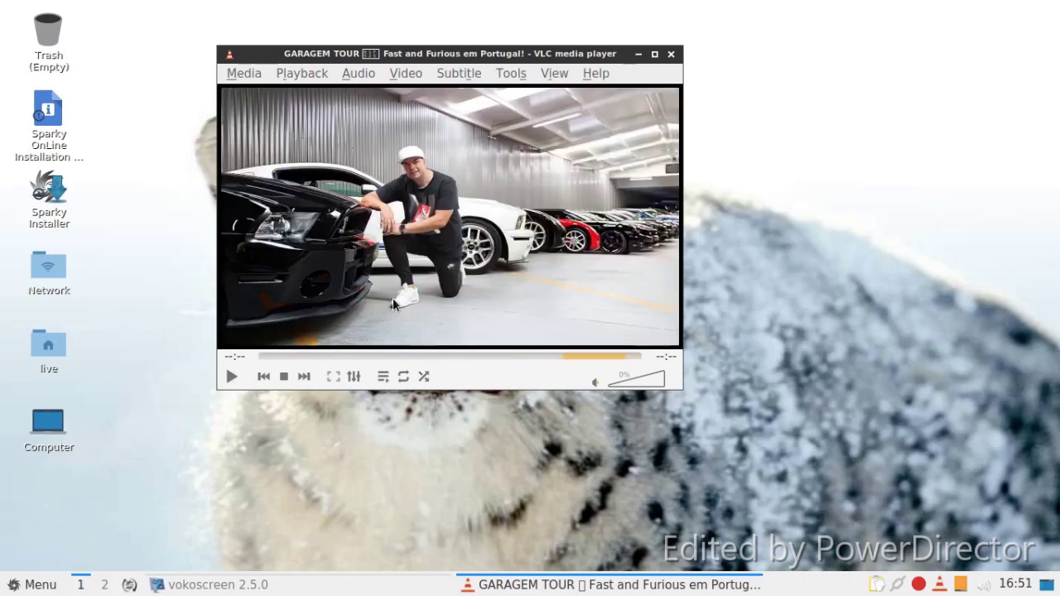
{"action": "left_click_drag", "start_coordinate": [679, 385], "coordinate": [597, 267]}
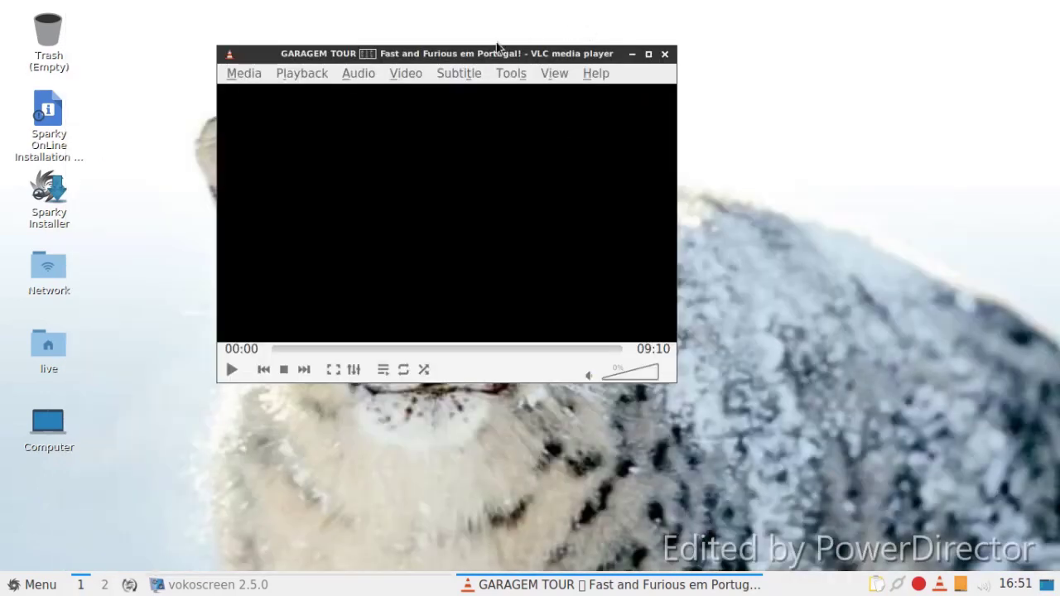
{"action": "left_click_drag", "start_coordinate": [470, 53], "coordinate": [444, 46]}
Step: Play the streamed video with the volume turned up in an enlarged window and close VLC
{"action": "left_click", "coordinate": [206, 363]}
{"action": "left_click", "coordinate": [595, 367]}
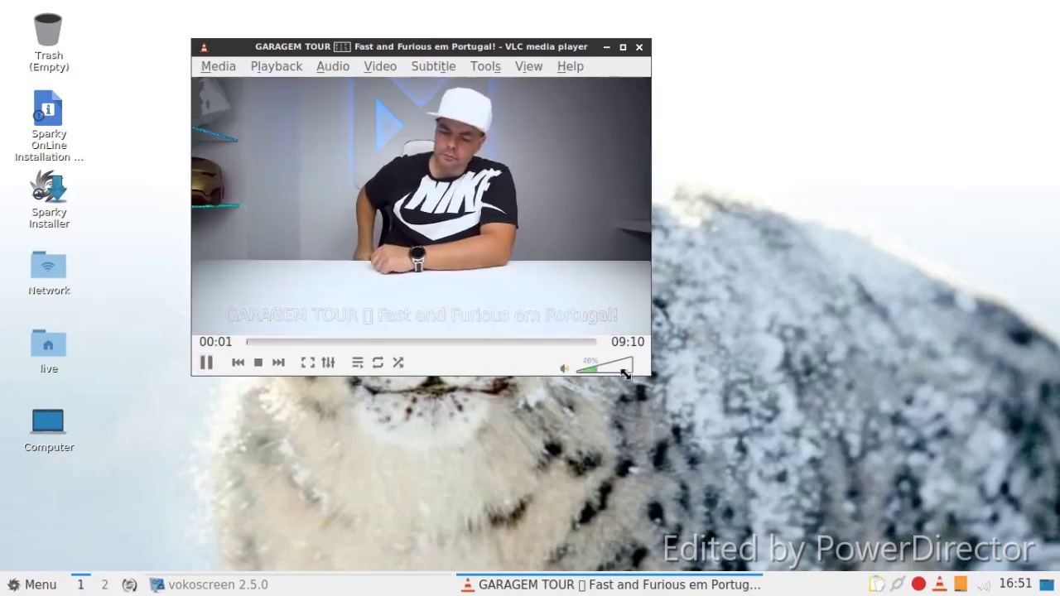
{"action": "left_click_drag", "start_coordinate": [625, 374], "coordinate": [694, 447]}
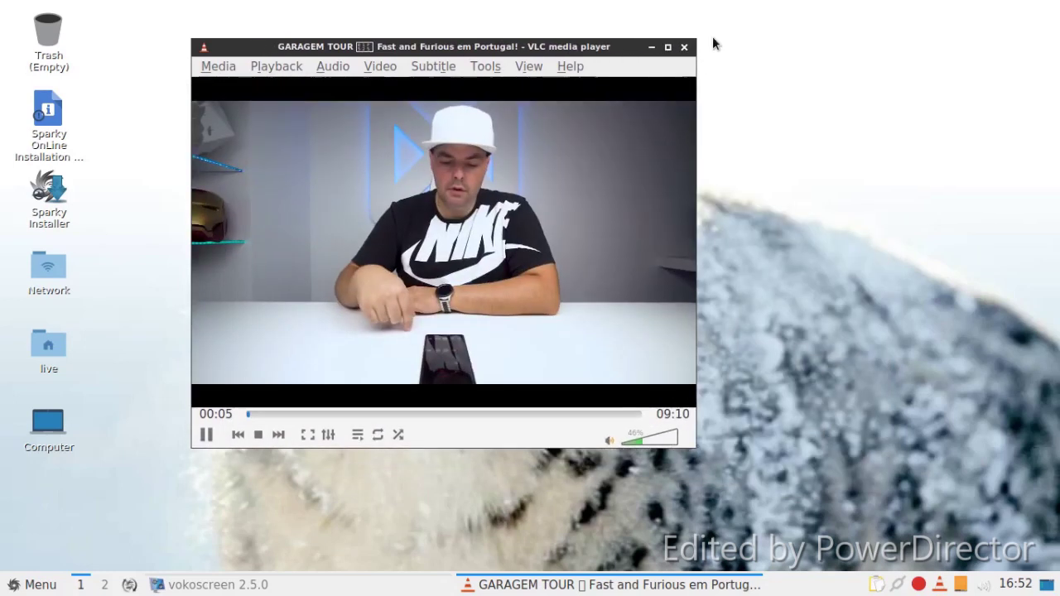
{"action": "left_click", "coordinate": [684, 47]}
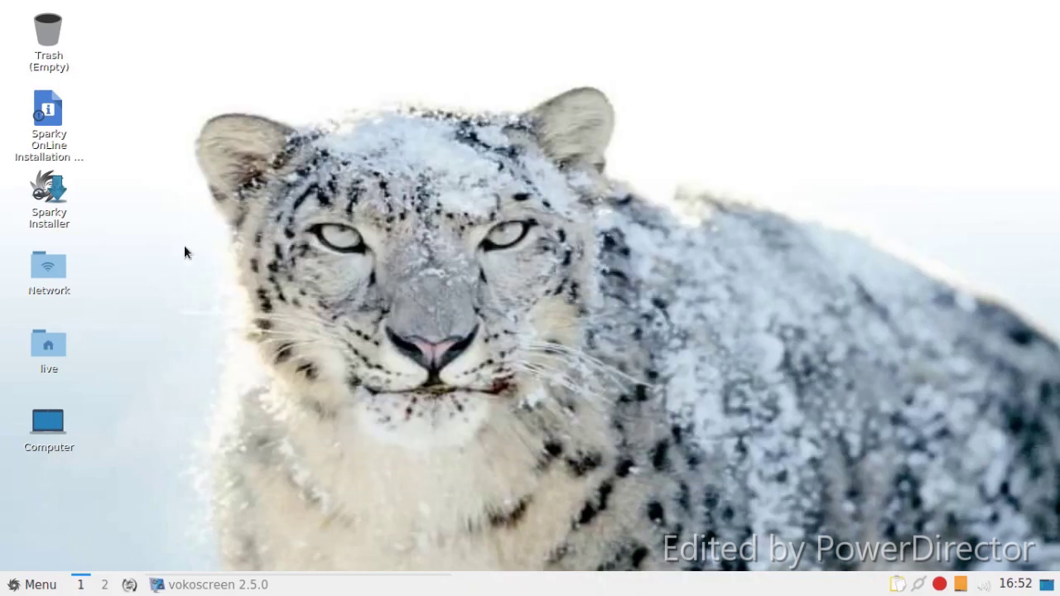
Step: View the About LXQt version and license information and close the window
{"action": "left_click", "coordinate": [13, 585]}
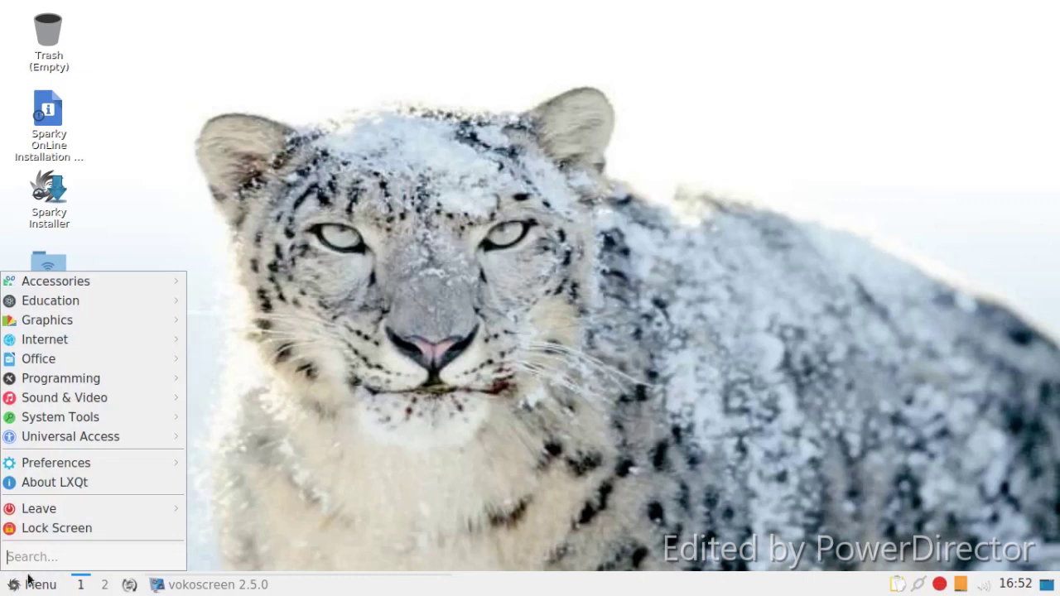
{"action": "left_click", "coordinate": [74, 487]}
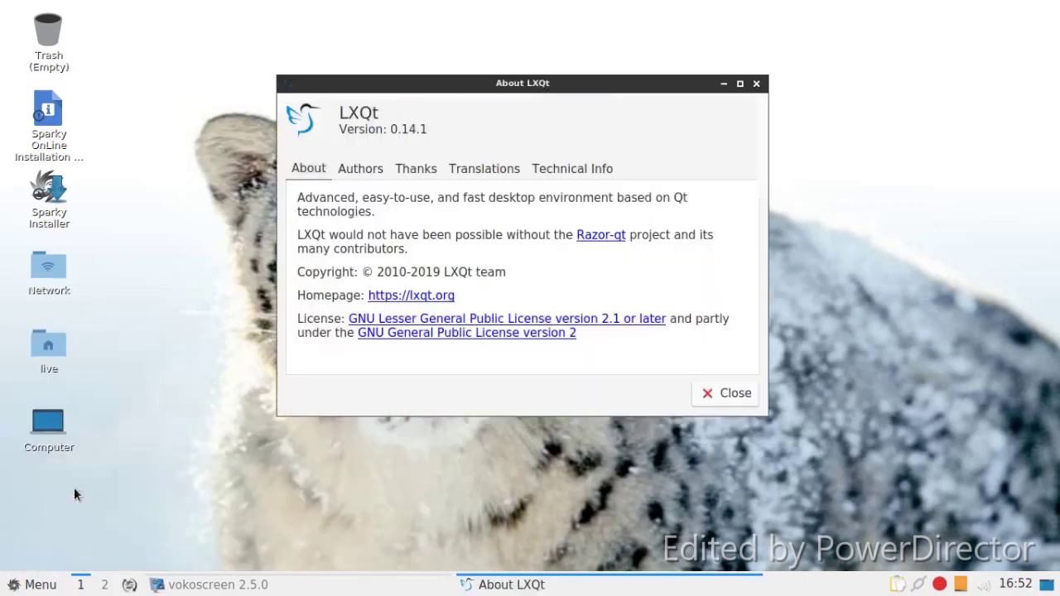
{"action": "left_click", "coordinate": [728, 394]}
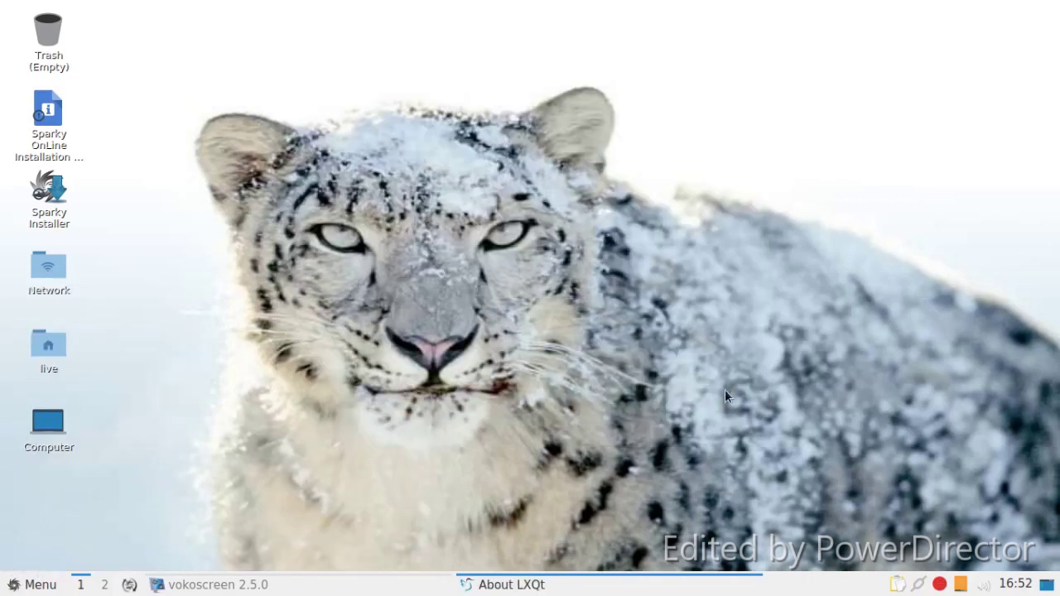
Step: Execute the Sparky Installer from the desktop and set its language to português europeu (Portugal)
{"action": "double_click", "coordinate": [43, 203]}
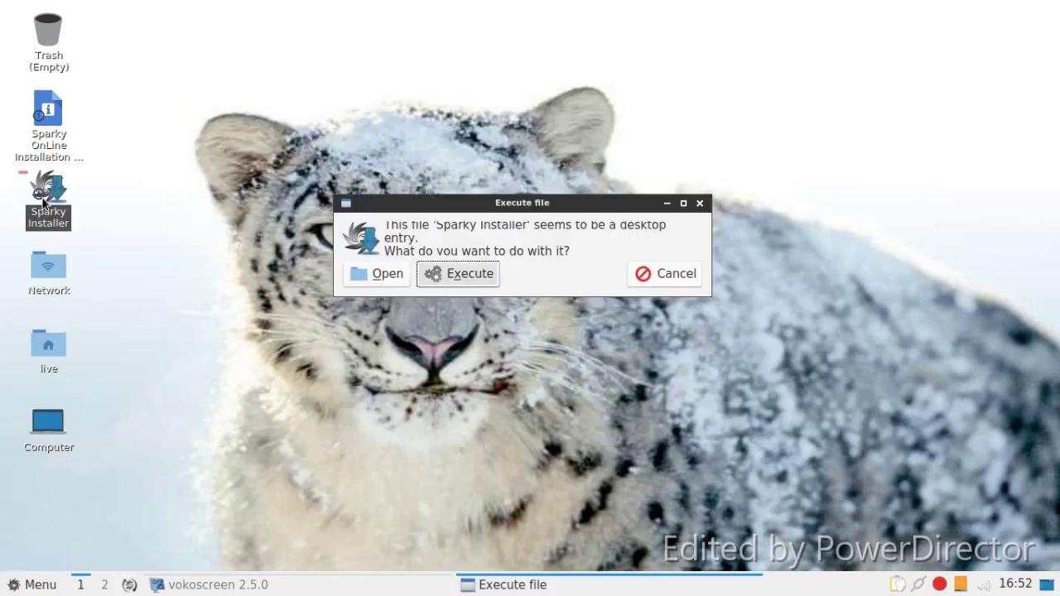
{"action": "left_click", "coordinate": [476, 279]}
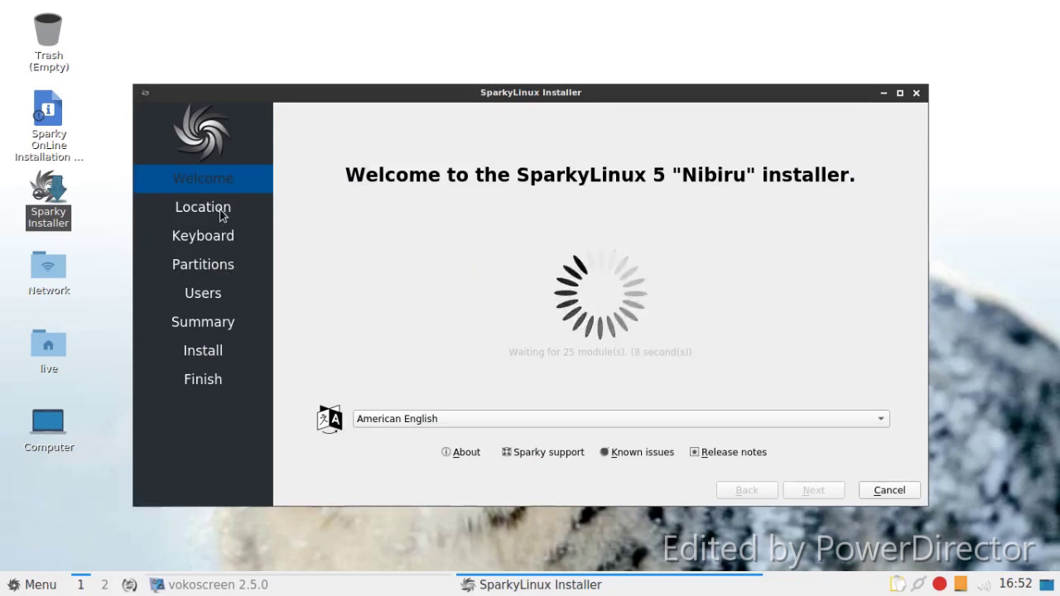
{"action": "left_click", "coordinate": [422, 416]}
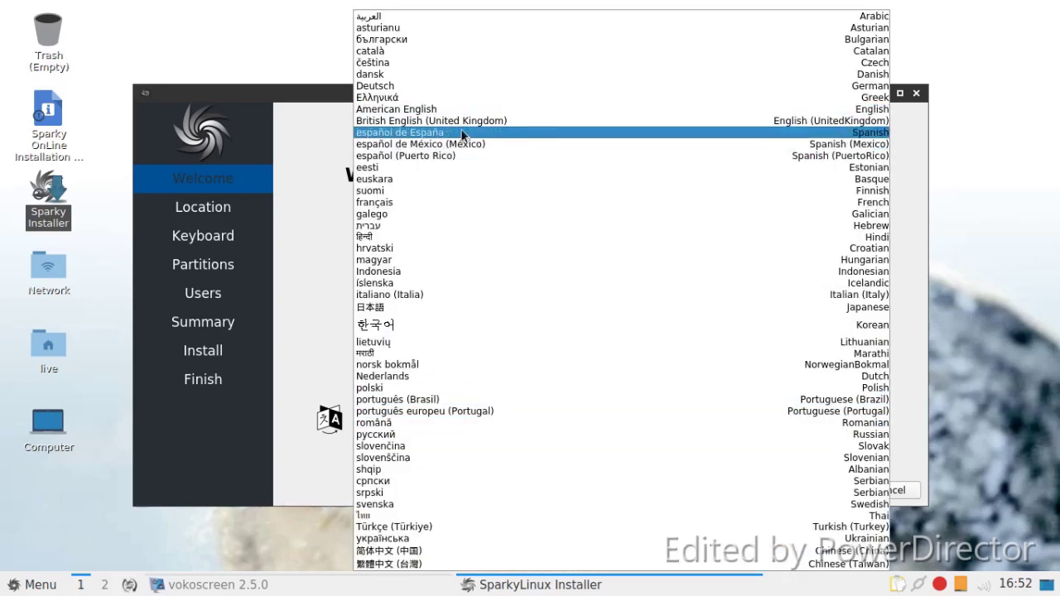
{"action": "left_click", "coordinate": [423, 407]}
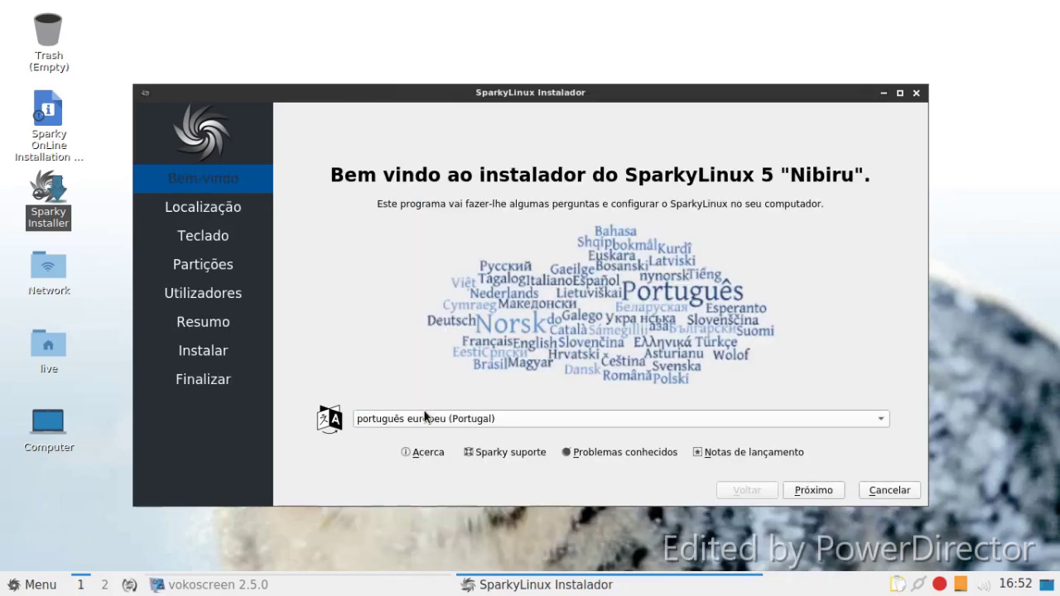
Step: Set the installation location to region Europe and zone Lisbon and continue to the keyboard settings
{"action": "left_click", "coordinate": [802, 497]}
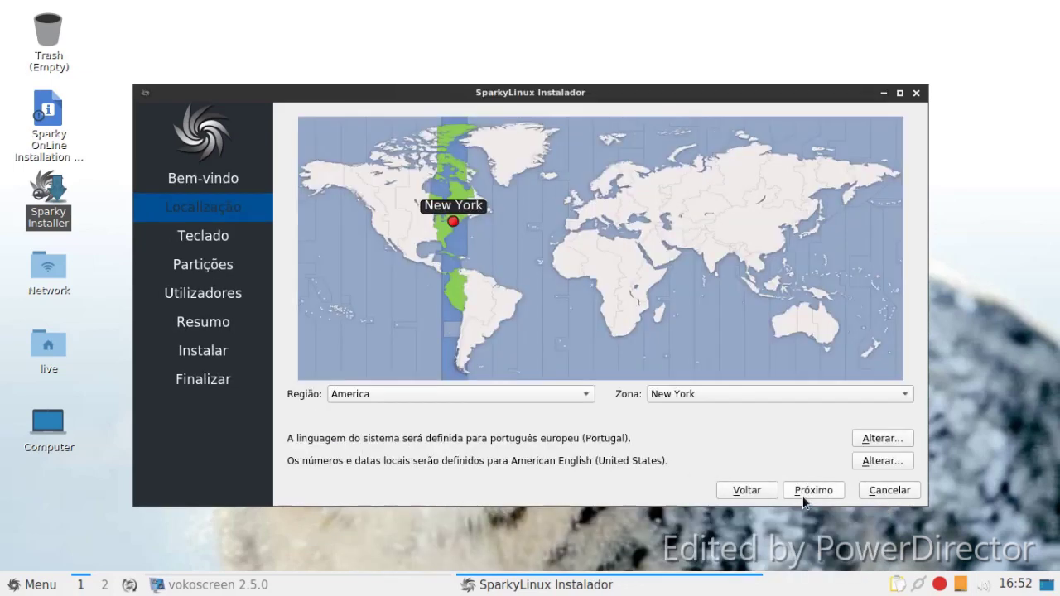
{"action": "left_click", "coordinate": [520, 395]}
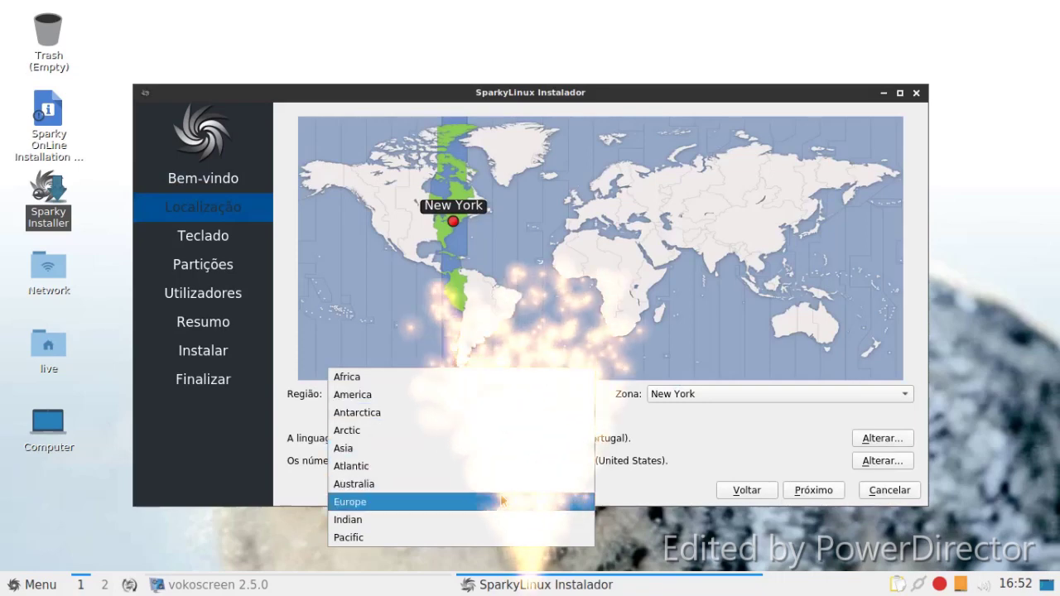
{"action": "left_click", "coordinate": [501, 502]}
{"action": "left_click", "coordinate": [738, 392]}
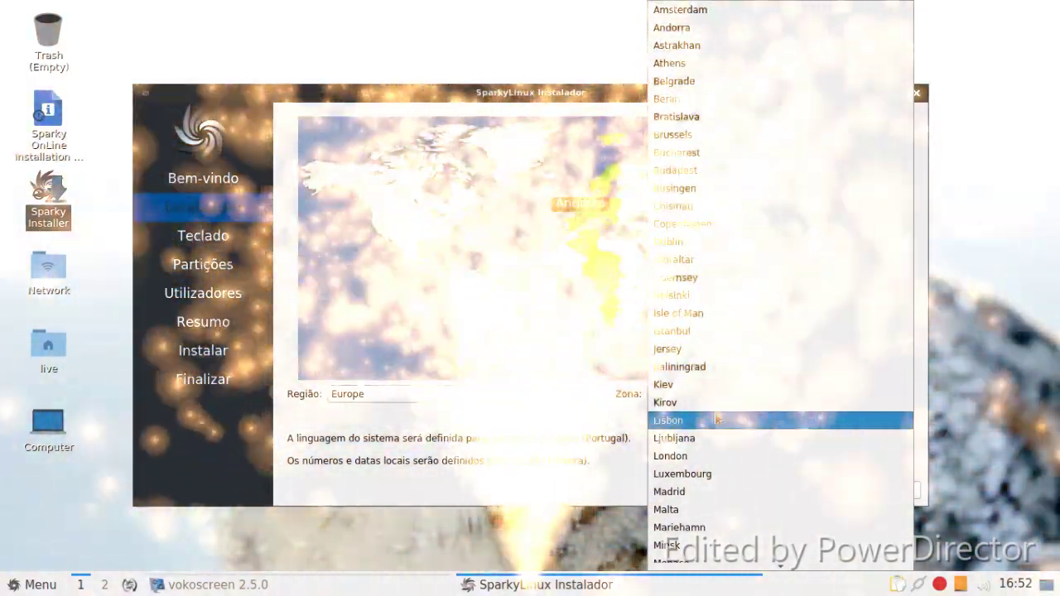
{"action": "scroll", "coordinate": [716, 352], "scroll_direction": "down", "scroll_amount": 2}
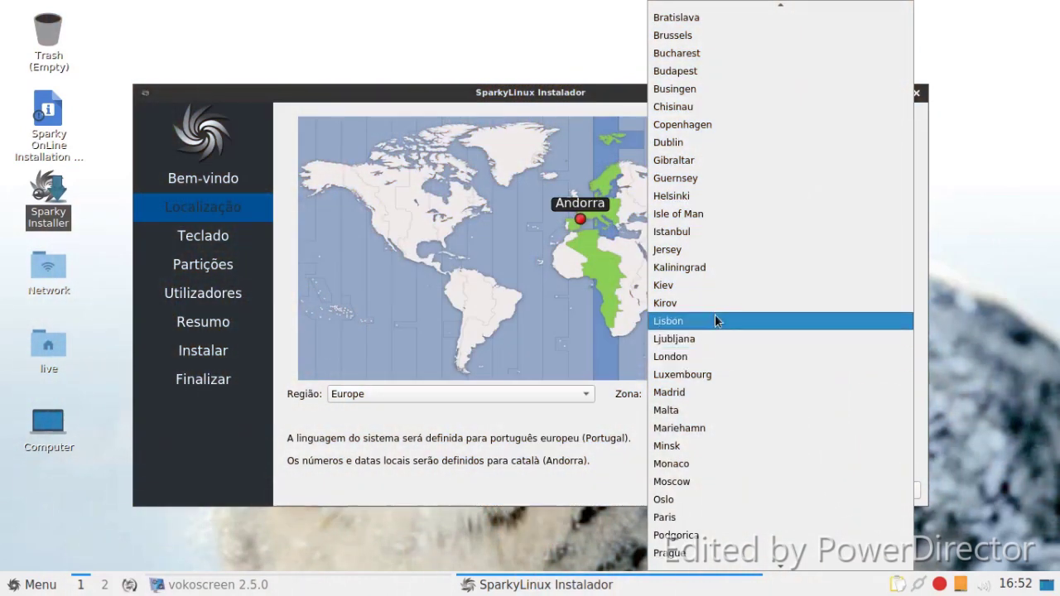
{"action": "left_click", "coordinate": [715, 319]}
{"action": "left_click", "coordinate": [800, 491]}
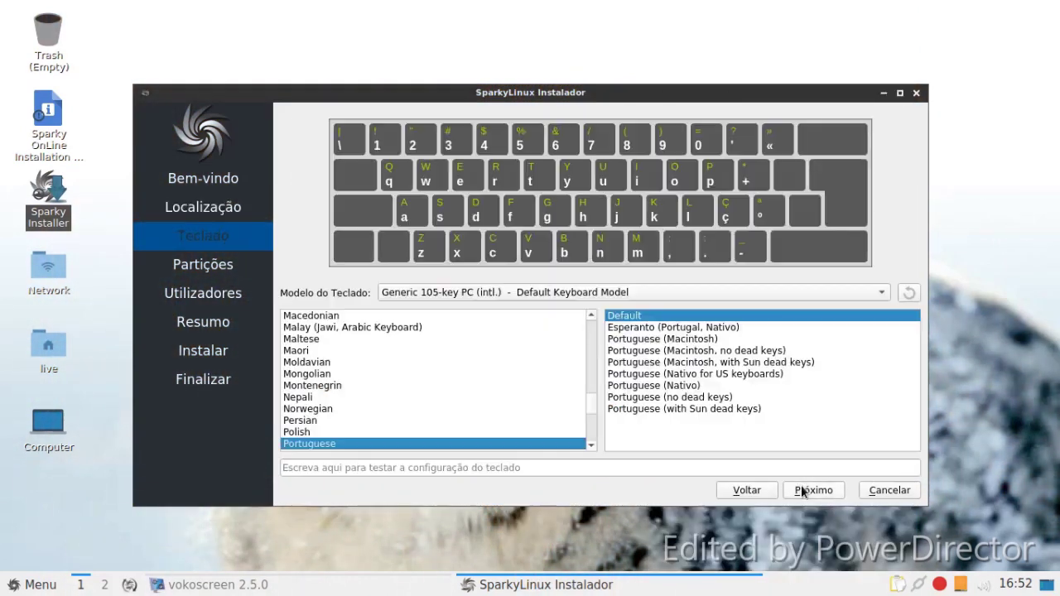
Step: Accept the default Portuguese keyboard, select /dev/sdb6 under manual partitioning, and cancel the installation
{"action": "left_click", "coordinate": [802, 491]}
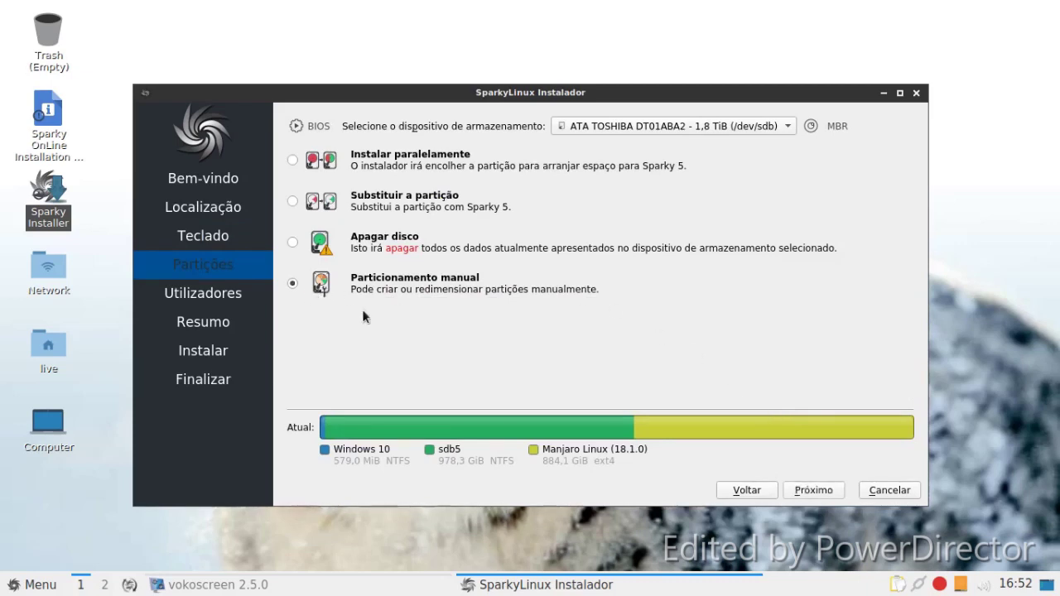
{"action": "left_click", "coordinate": [806, 487]}
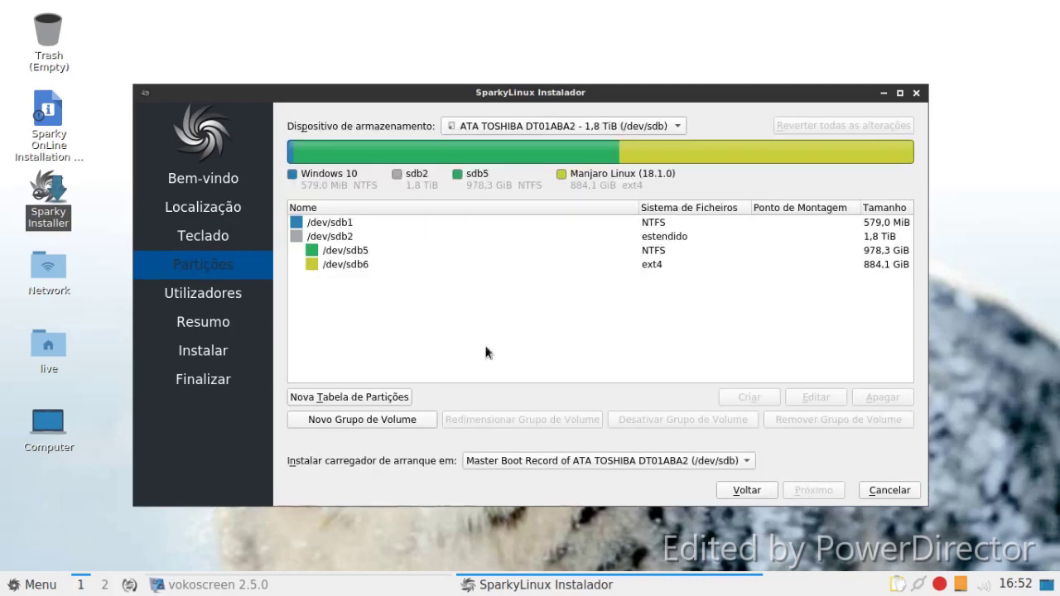
{"action": "left_click", "coordinate": [361, 266]}
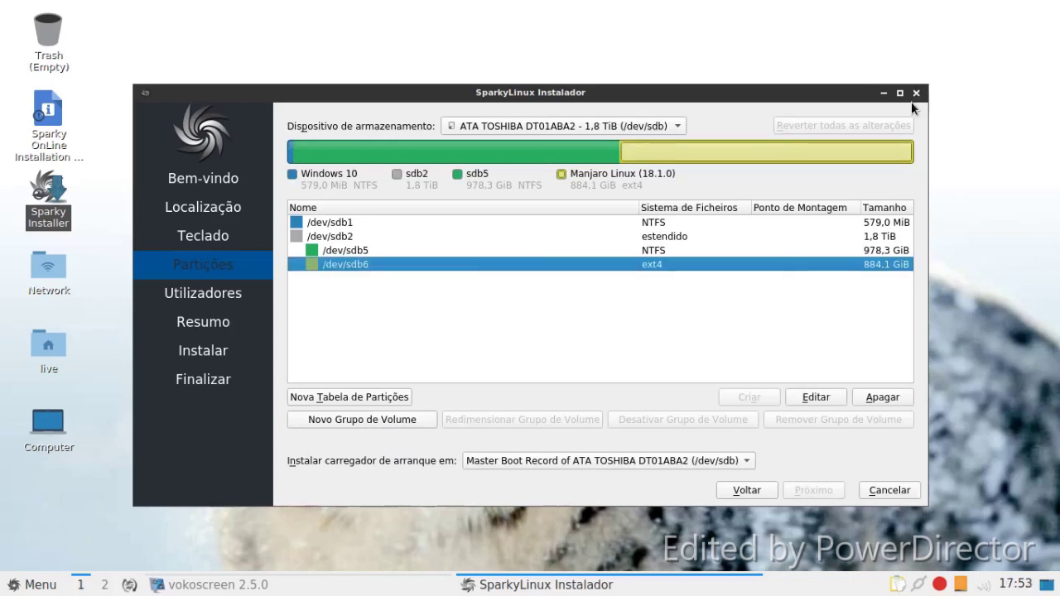
{"action": "left_click", "coordinate": [916, 95]}
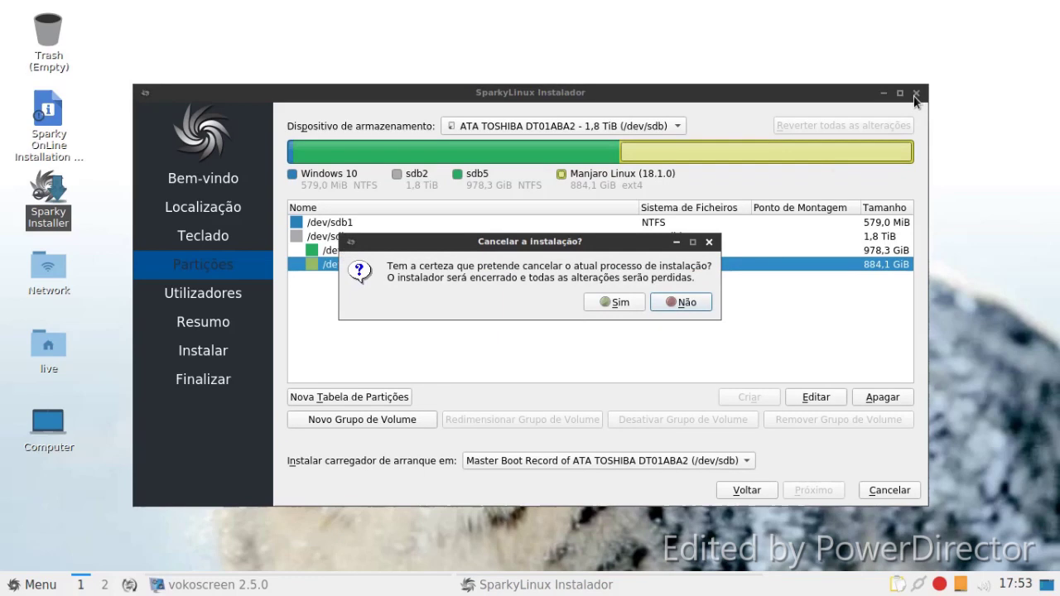
{"action": "left_click", "coordinate": [614, 301]}
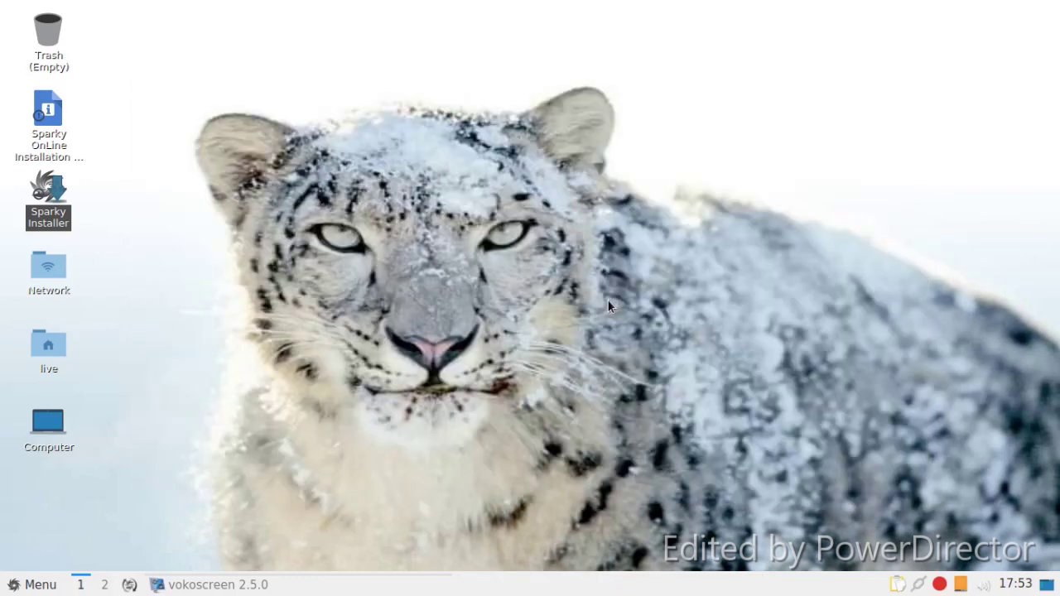
Step: Close the Configuration Center and open the LightDM GTK+ Greeter settings
{"action": "left_click", "coordinate": [241, 586]}
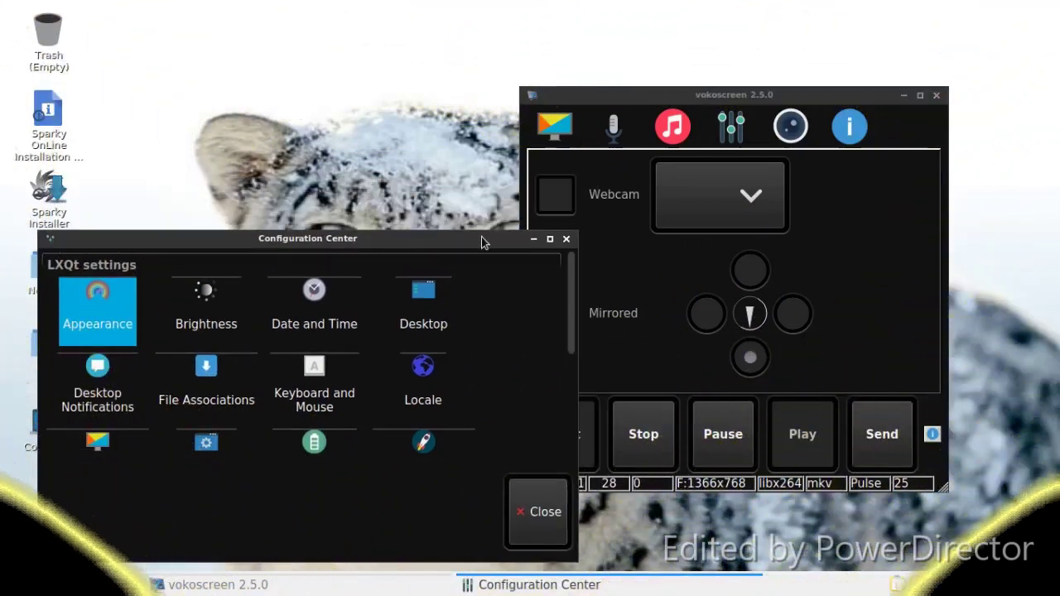
{"action": "left_click", "coordinate": [565, 239]}
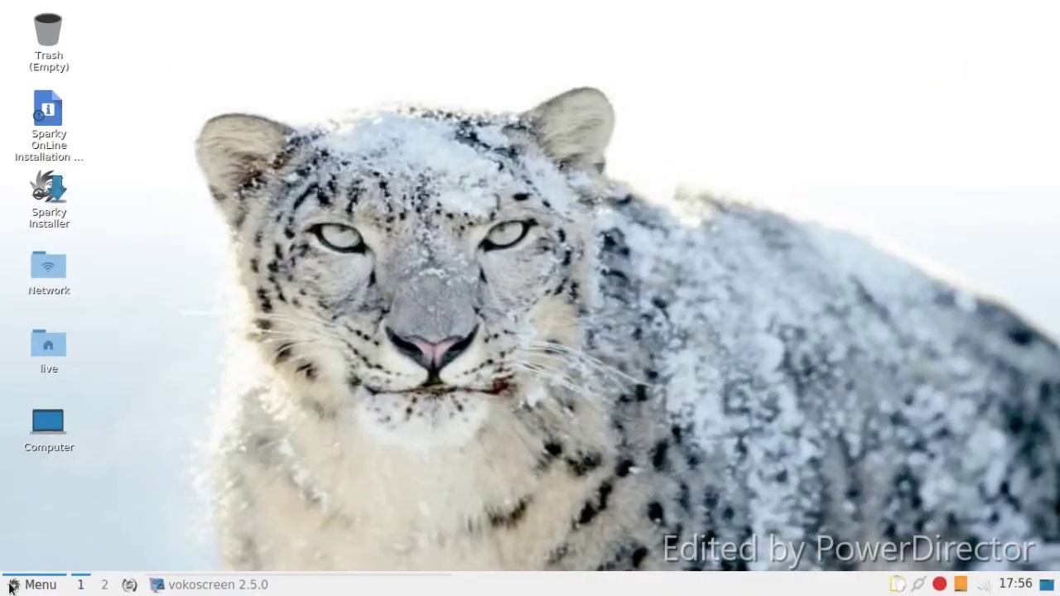
{"action": "left_click", "coordinate": [11, 587]}
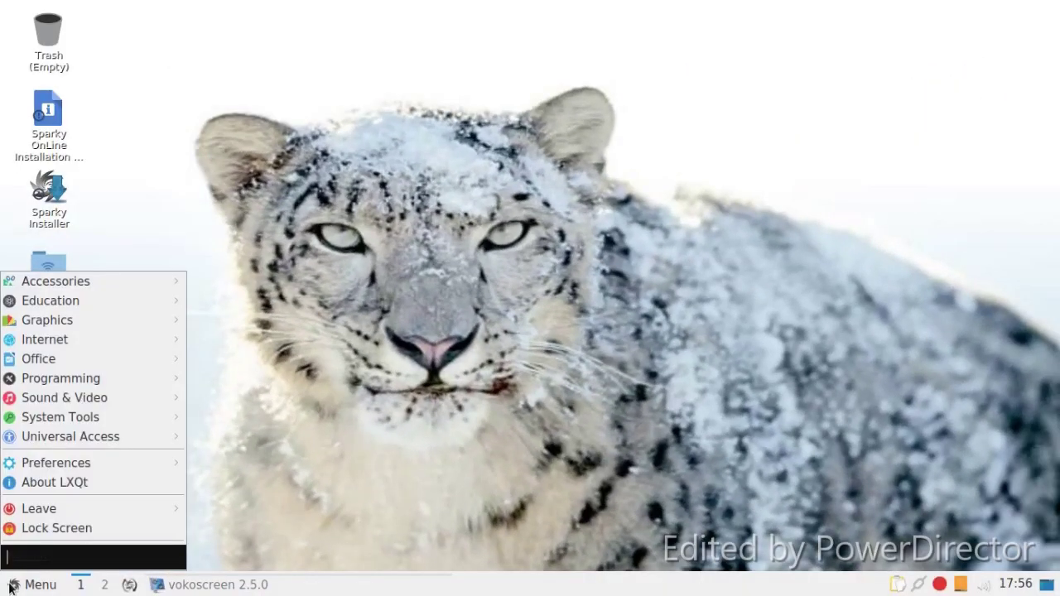
{"action": "mouse_move", "coordinate": [64, 375]}
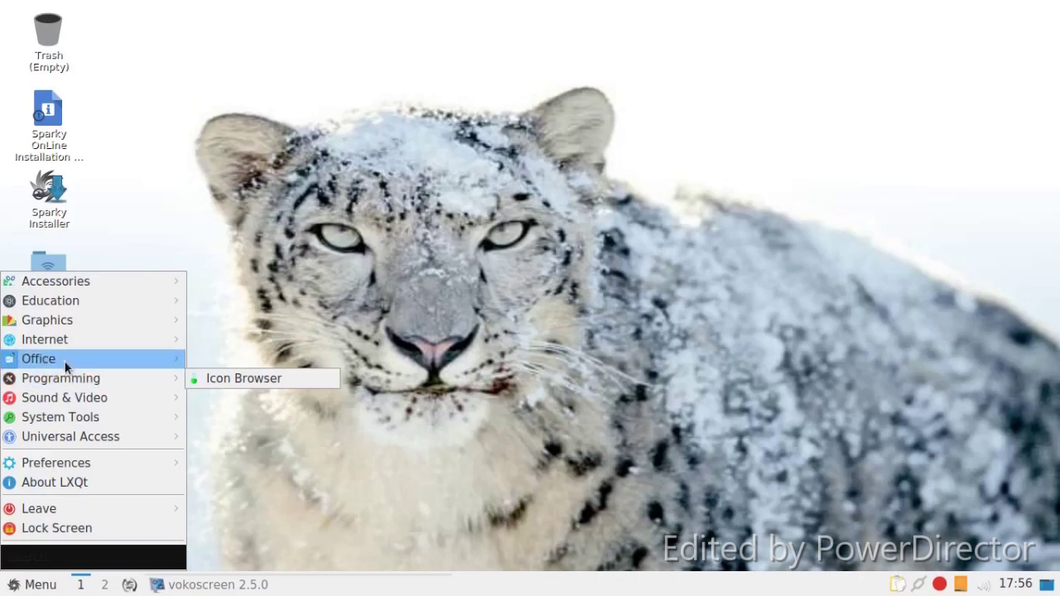
{"action": "mouse_move", "coordinate": [65, 348]}
{"action": "mouse_move", "coordinate": [91, 461]}
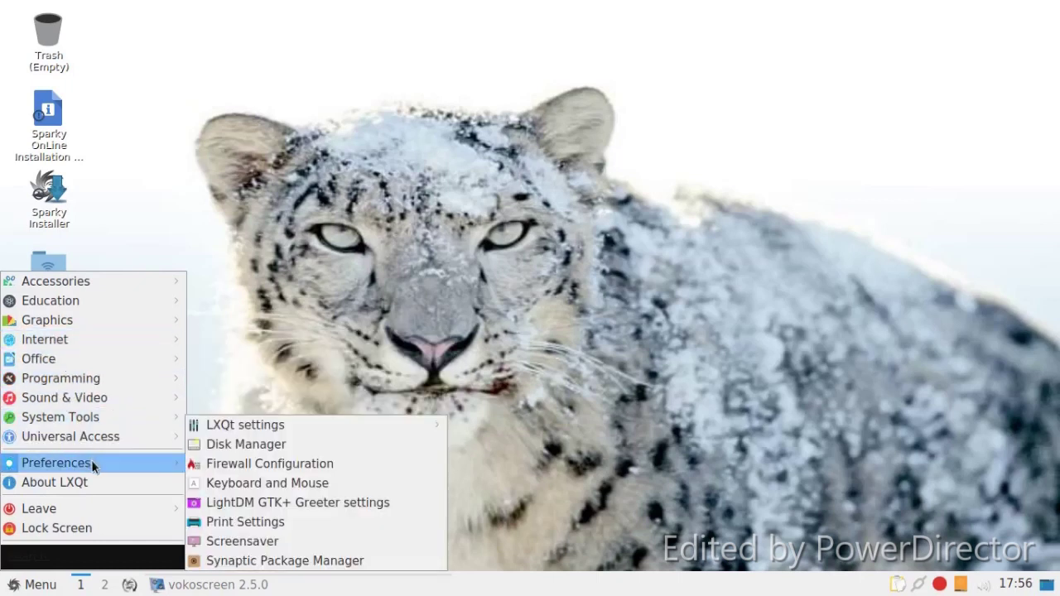
{"action": "mouse_move", "coordinate": [308, 431]}
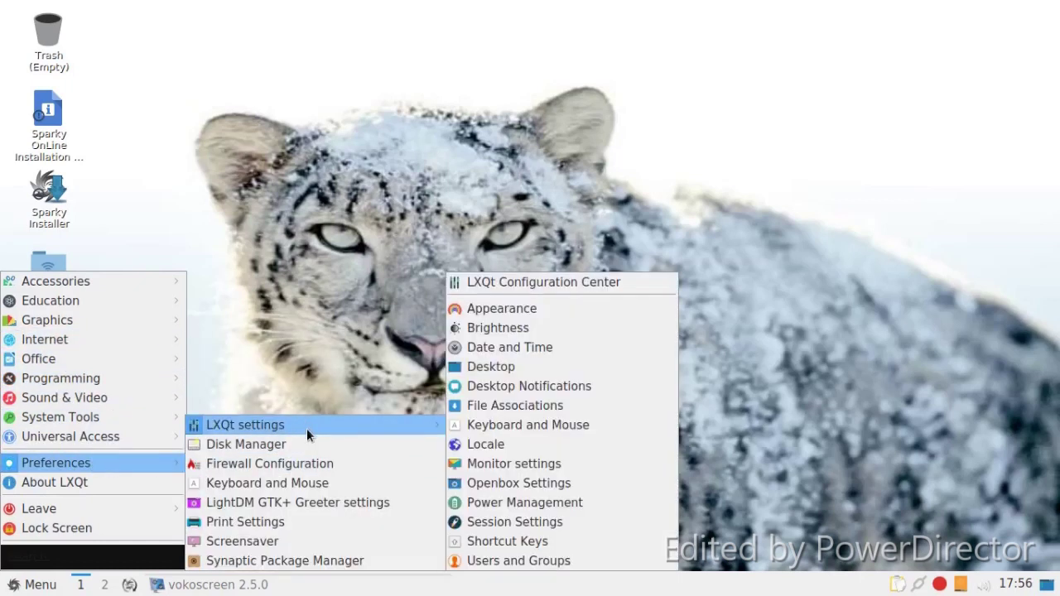
{"action": "left_click", "coordinate": [328, 502]}
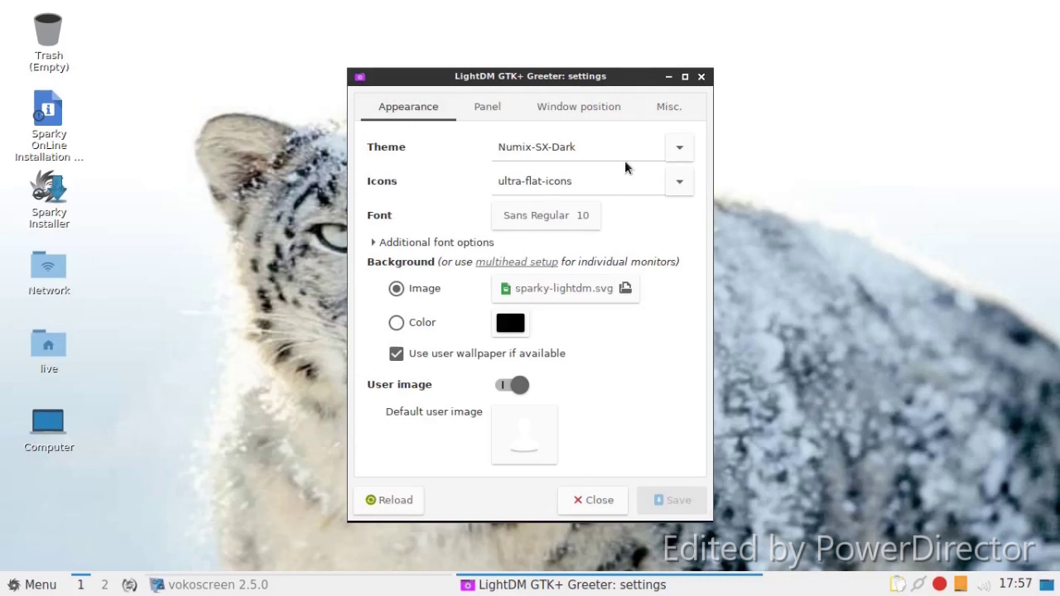
Step: Choose the Numix-SX-Dark theme for the login greeter and enable redefining its panel indicators, selecting the first Spacer
{"action": "left_click", "coordinate": [683, 151]}
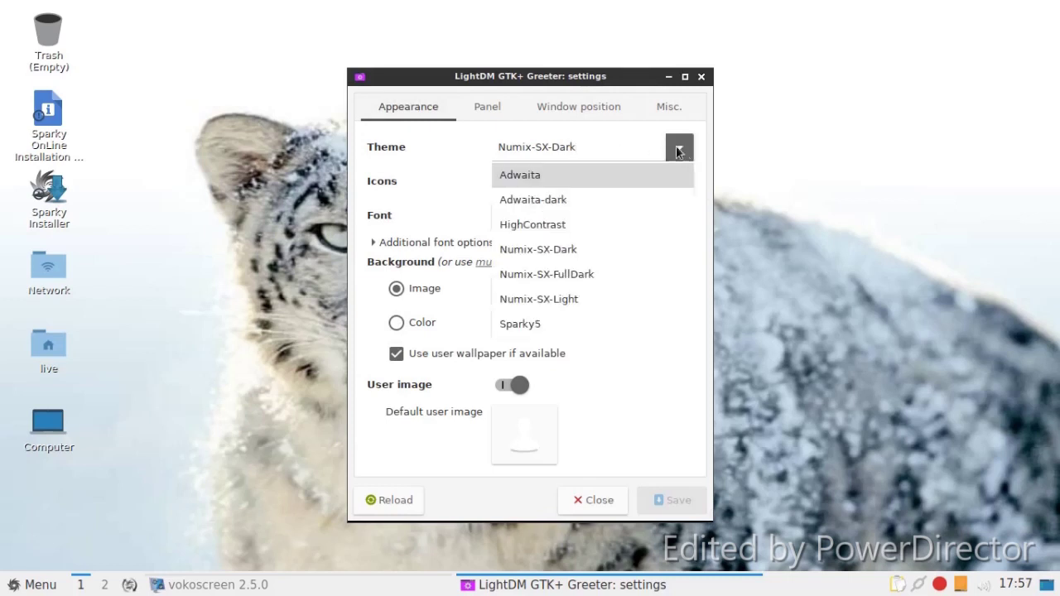
{"action": "left_click", "coordinate": [567, 249]}
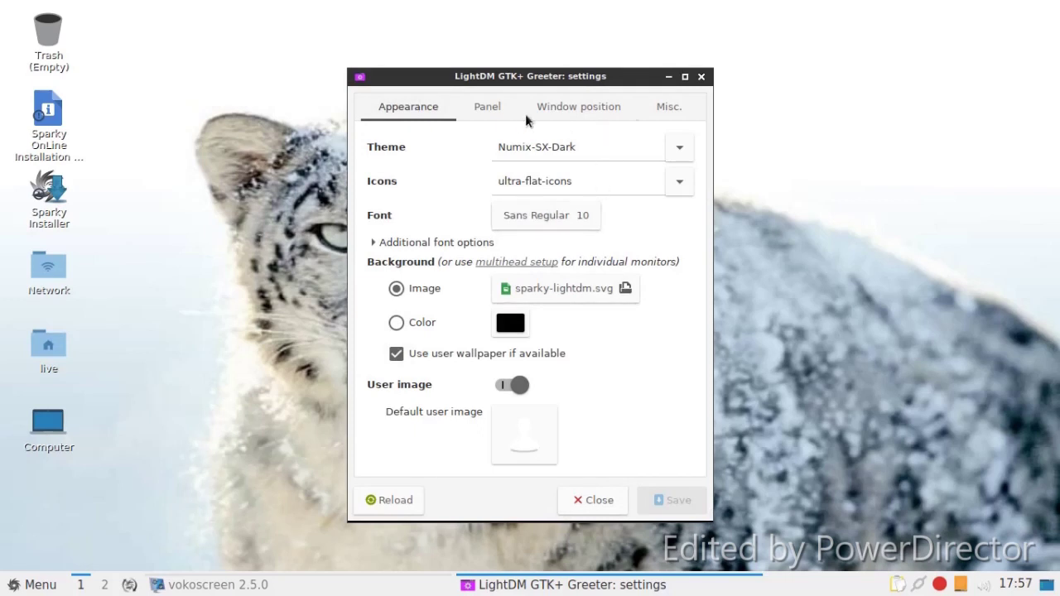
{"action": "left_click", "coordinate": [487, 107]}
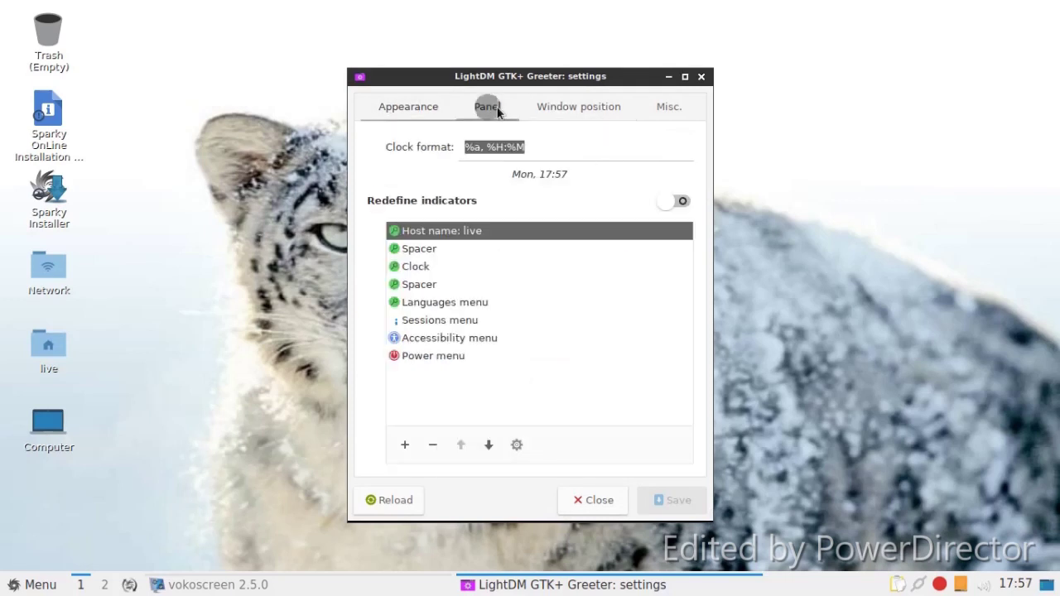
{"action": "left_click", "coordinate": [679, 202]}
{"action": "left_click", "coordinate": [503, 251]}
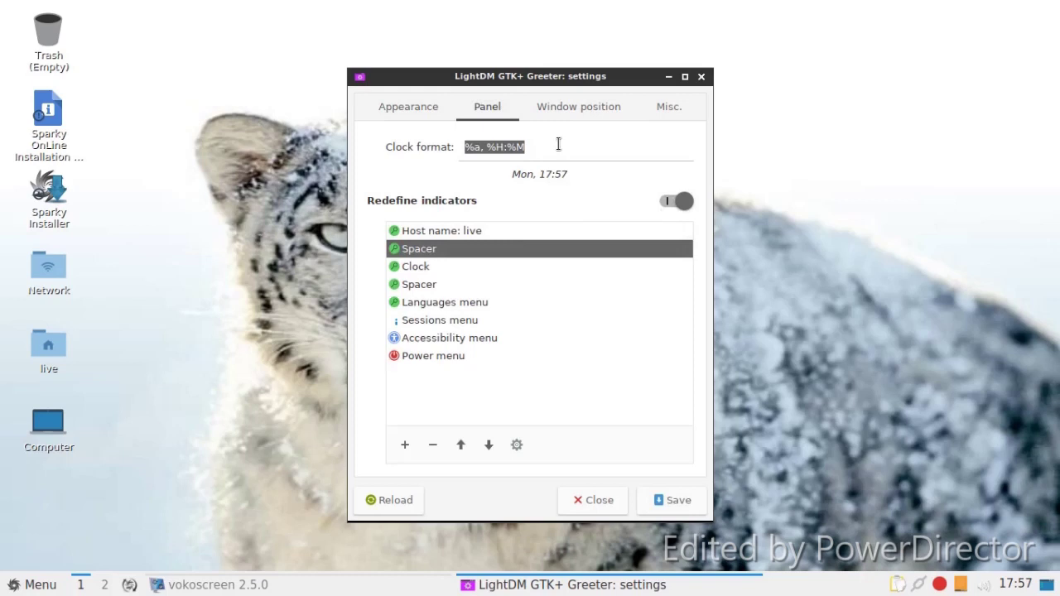
Step: Examine the greeter's window position and miscellaneous settings and save the configuration
{"action": "left_click", "coordinate": [570, 108]}
{"action": "left_click", "coordinate": [488, 267]}
{"action": "left_click", "coordinate": [539, 246]}
{"action": "left_click", "coordinate": [583, 297]}
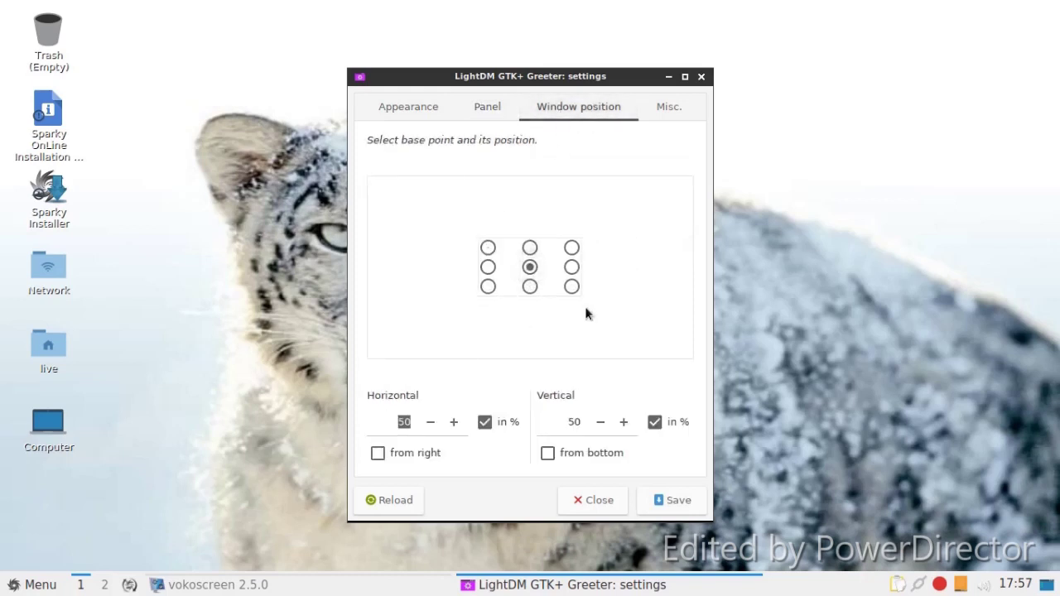
{"action": "left_click", "coordinate": [659, 118]}
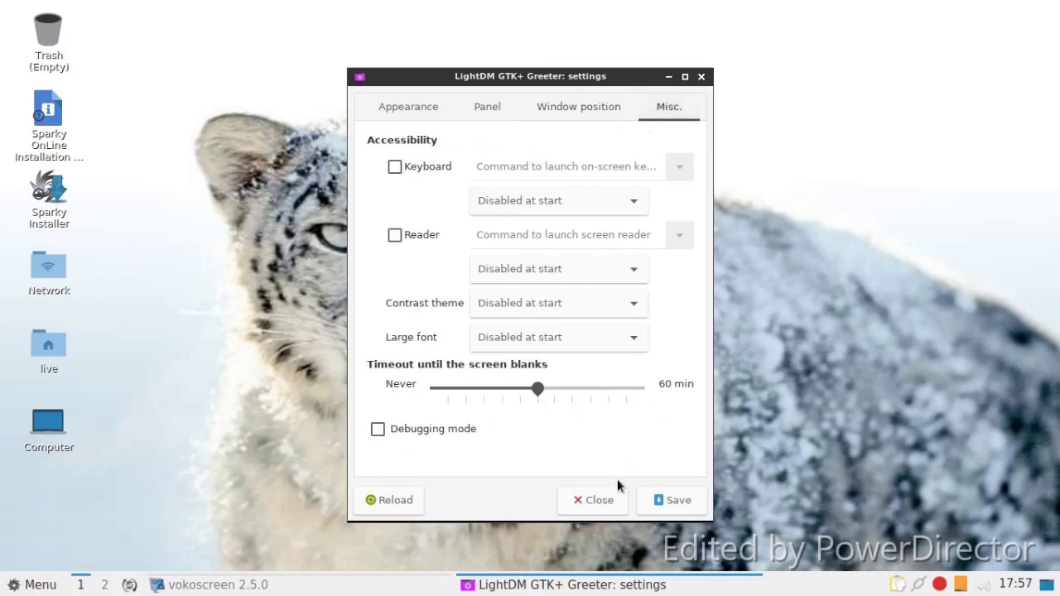
{"action": "left_click", "coordinate": [648, 505]}
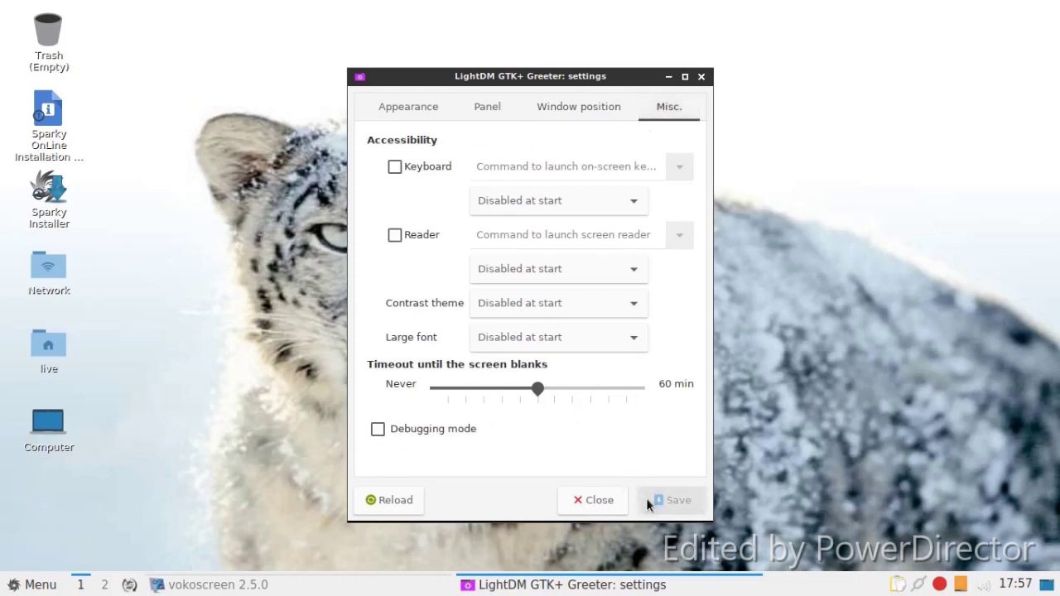
Step: Choose ultra-flat-icons as the greeter's icon theme and close the greeter settings
{"action": "left_click", "coordinate": [58, 585]}
{"action": "left_click", "coordinate": [240, 370]}
{"action": "left_click", "coordinate": [395, 109]}
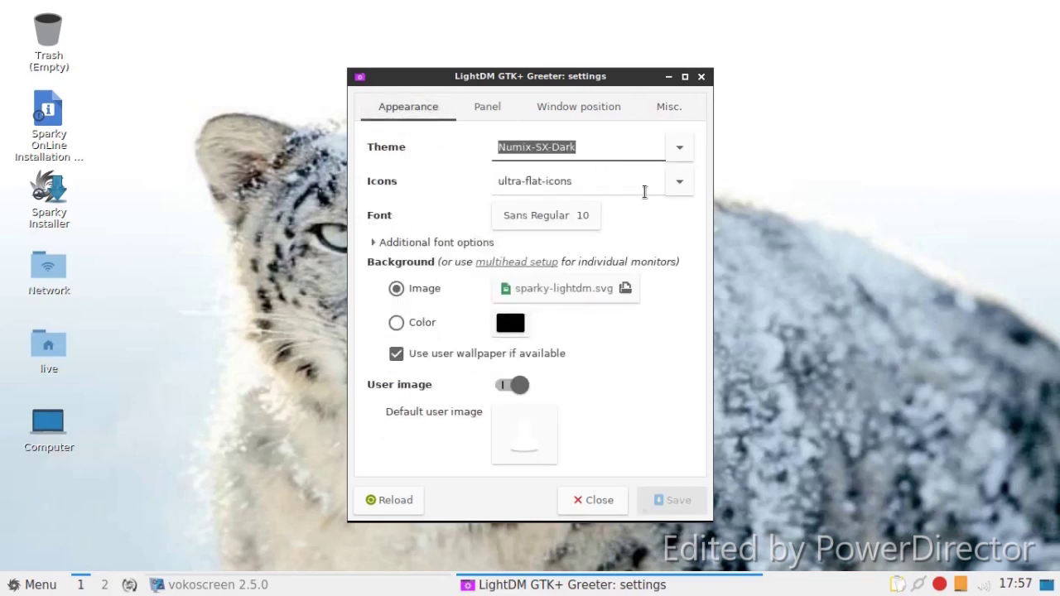
{"action": "left_click", "coordinate": [680, 184]}
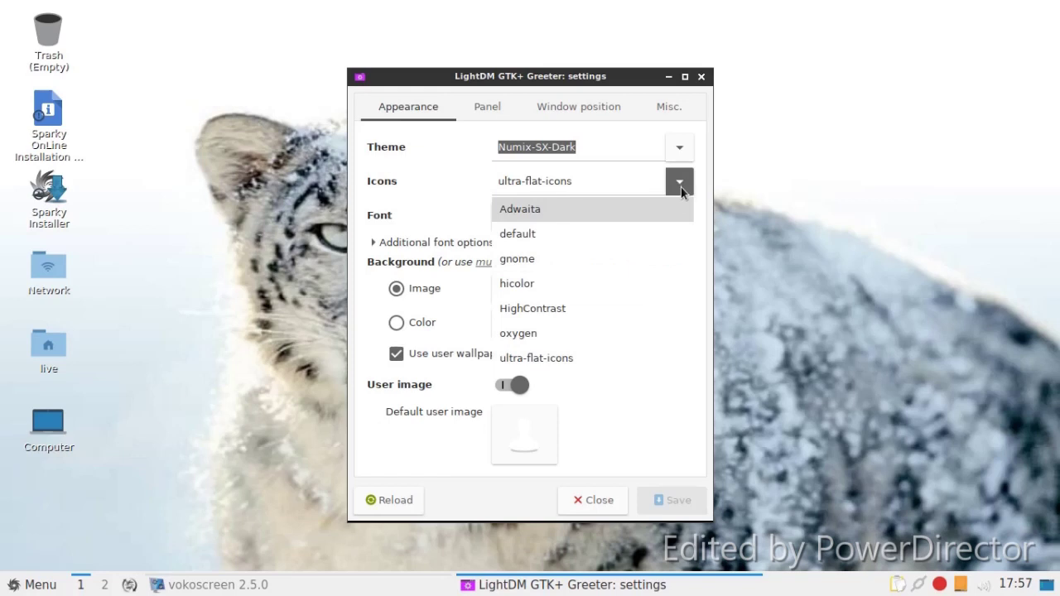
{"action": "left_click", "coordinate": [562, 357]}
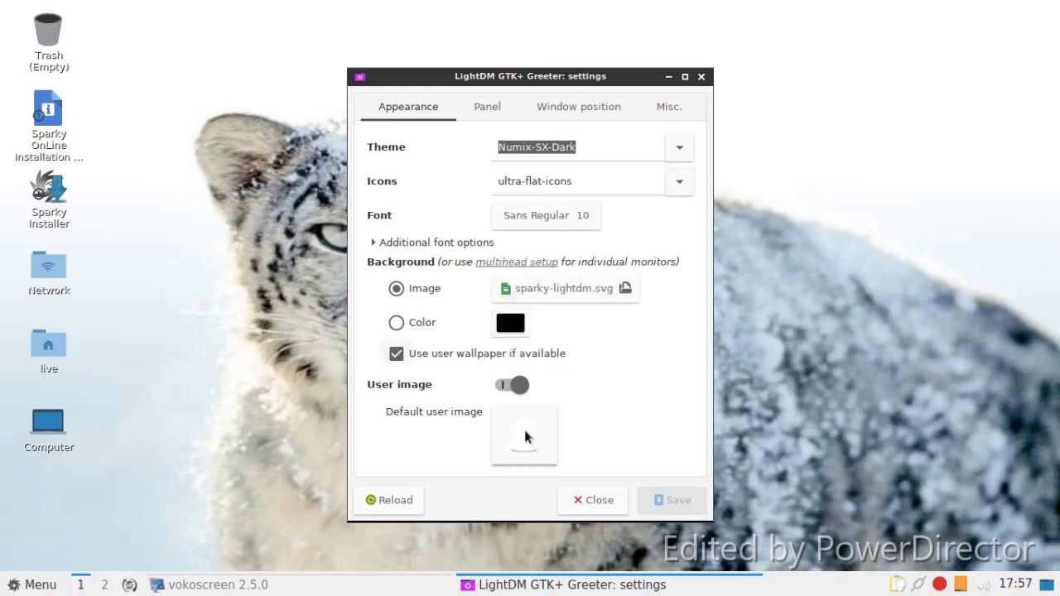
{"action": "left_click", "coordinate": [599, 499]}
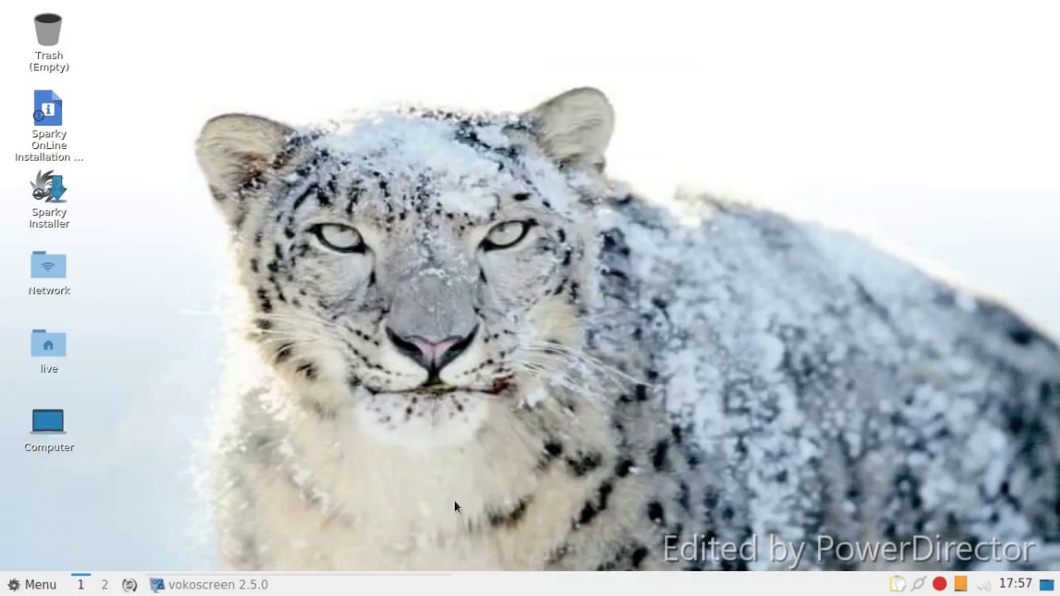
Step: Launch the System Upgrade tool from the system tools
{"action": "left_click", "coordinate": [31, 584]}
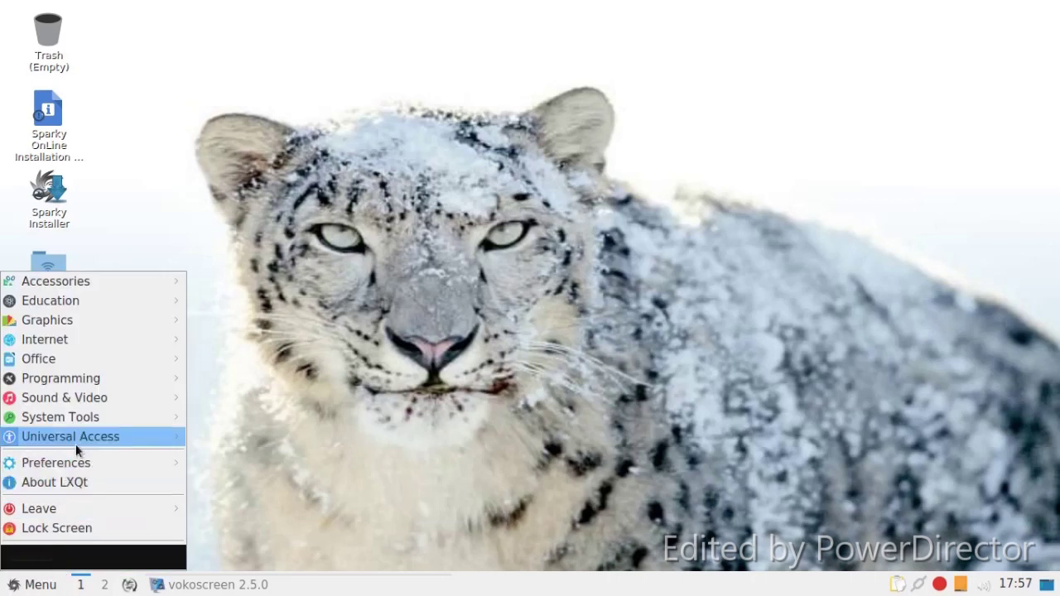
{"action": "mouse_move", "coordinate": [73, 426]}
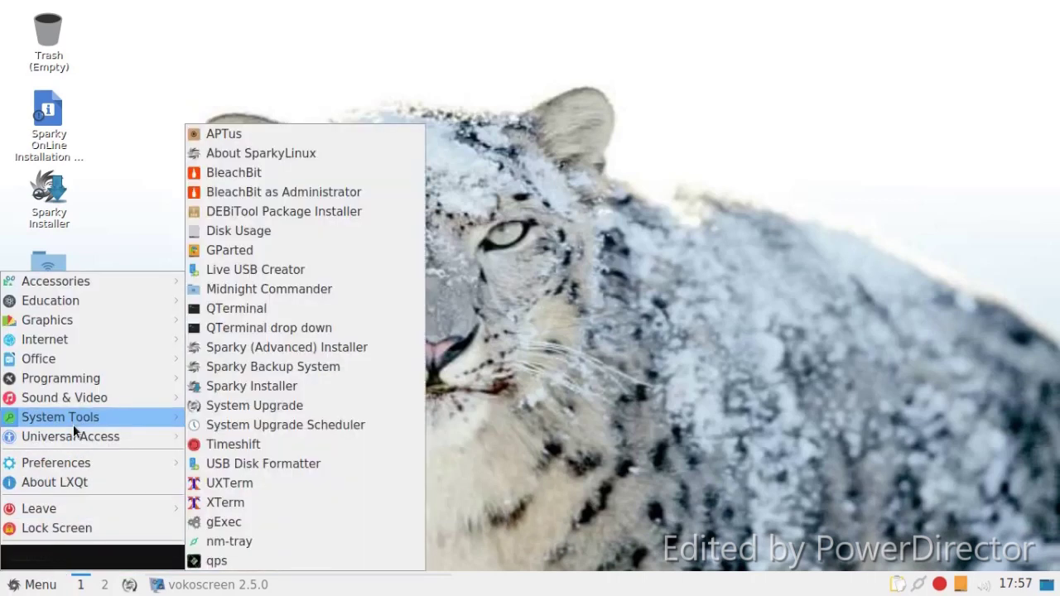
{"action": "left_click", "coordinate": [331, 407]}
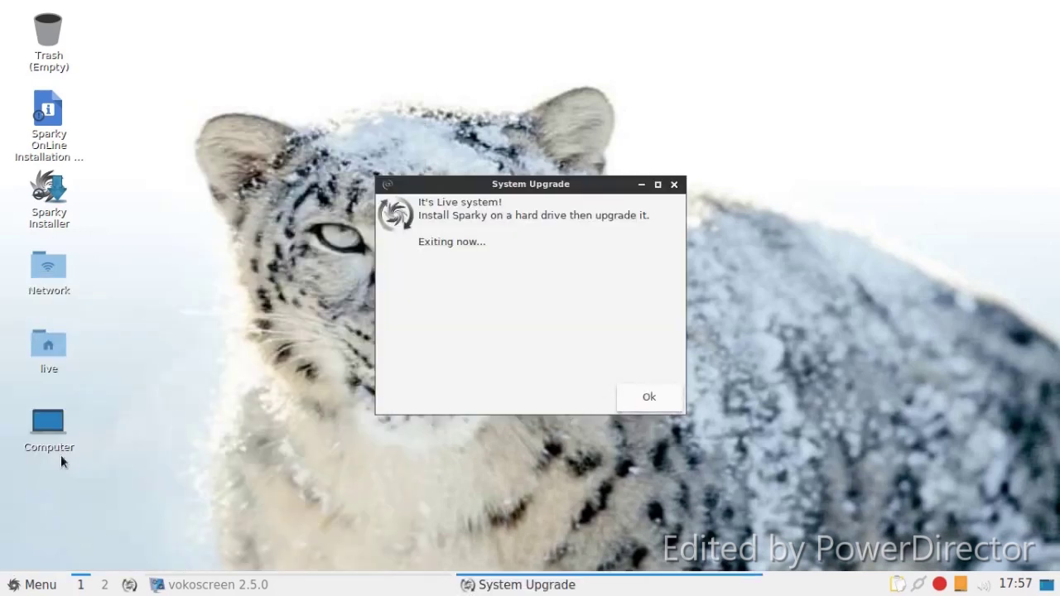
Step: Browse the application categories and open the Screensaver preferences
{"action": "left_click", "coordinate": [25, 583]}
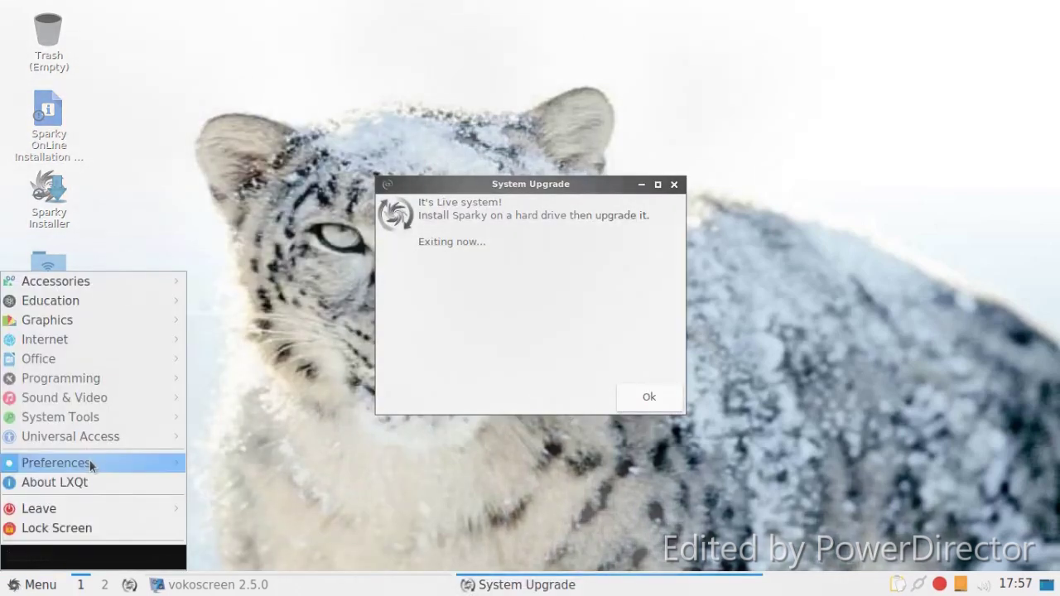
{"action": "mouse_move", "coordinate": [106, 466]}
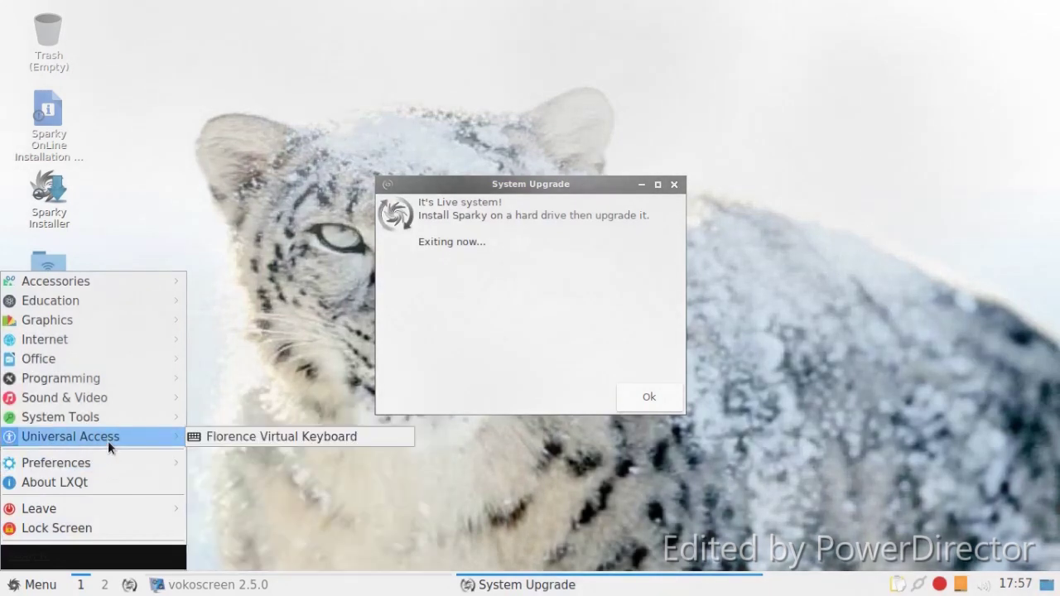
{"action": "mouse_move", "coordinate": [112, 422]}
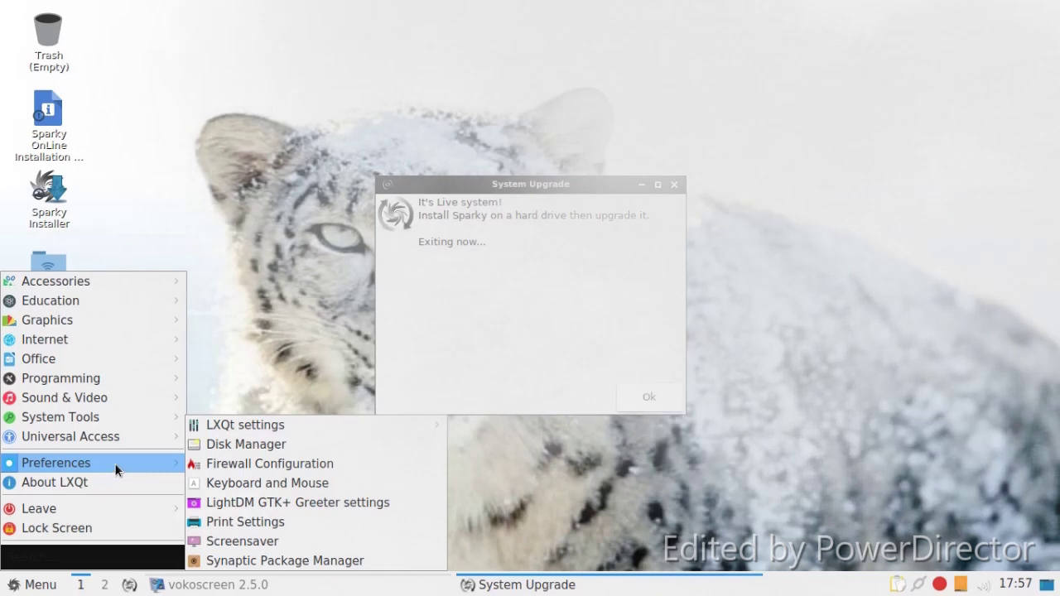
{"action": "left_click", "coordinate": [264, 532]}
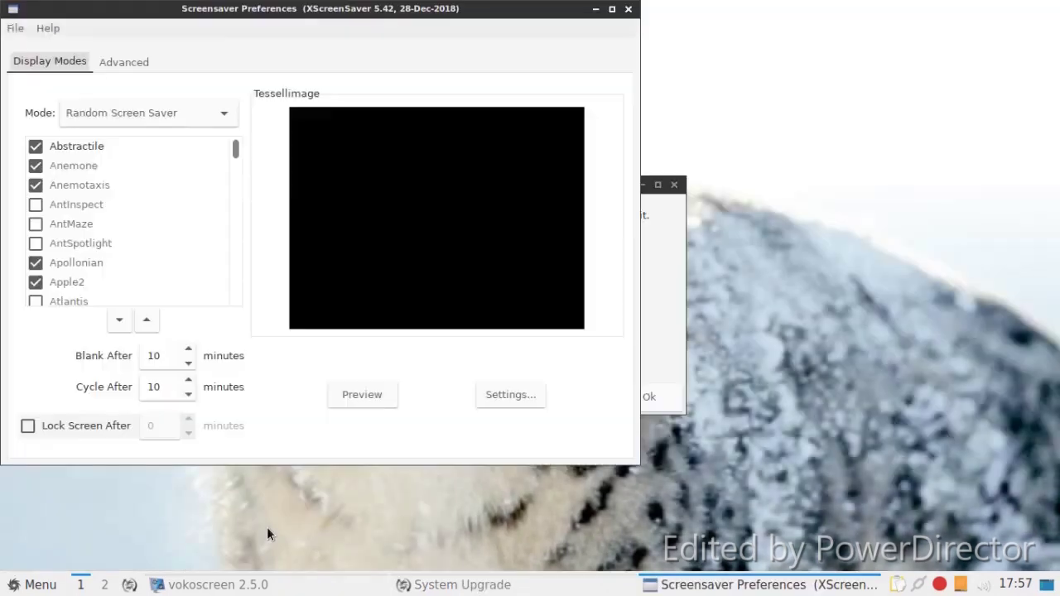
Step: Preview the SlideScreen, Sierpinski3D and ShadeBobs screensavers in the list of display modes
{"action": "left_click_drag", "start_coordinate": [243, 15], "coordinate": [392, 53]}
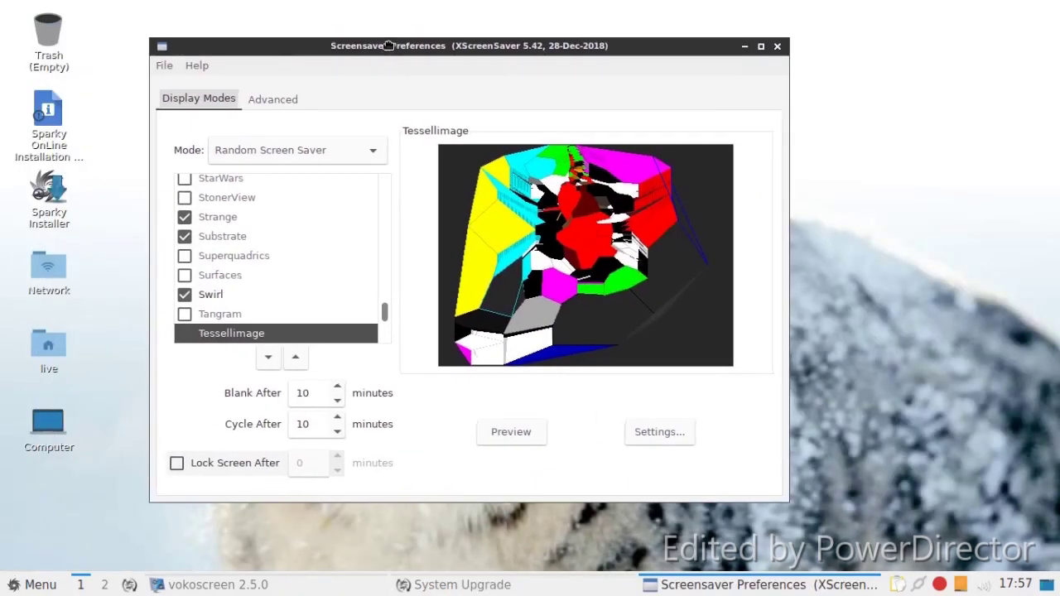
{"action": "scroll", "coordinate": [245, 239], "scroll_direction": "up", "scroll_amount": 3}
{"action": "scroll", "coordinate": [244, 241], "scroll_direction": "up", "scroll_amount": 4}
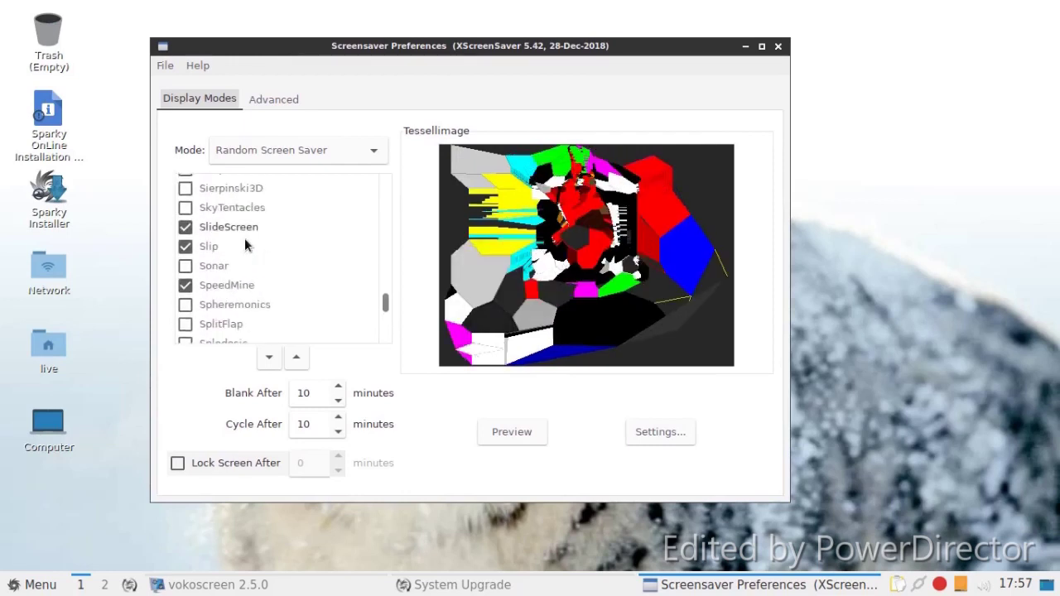
{"action": "left_click", "coordinate": [244, 282]}
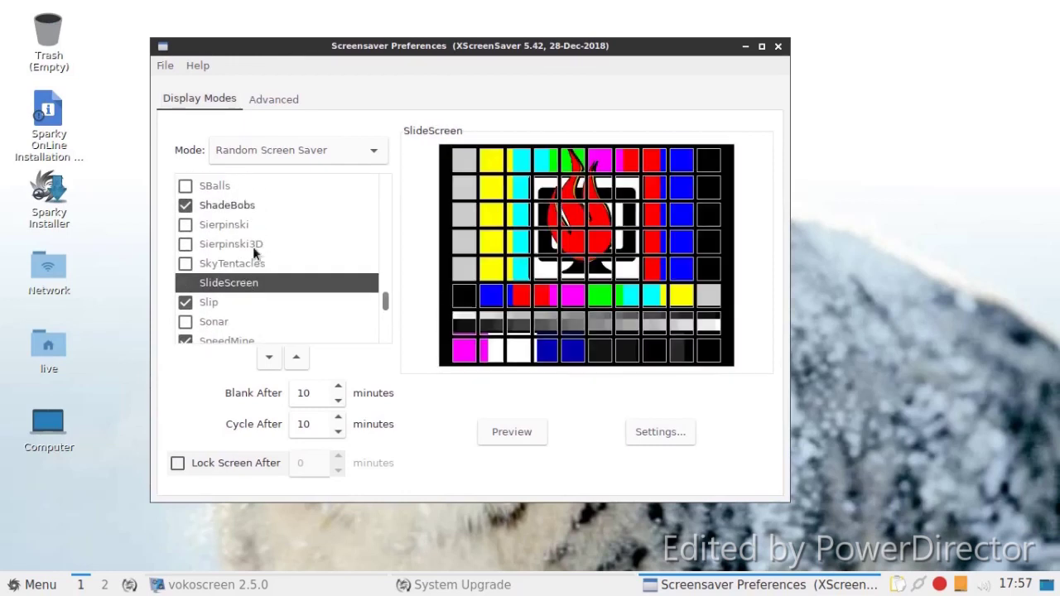
{"action": "left_click", "coordinate": [248, 244]}
{"action": "left_click", "coordinate": [245, 208]}
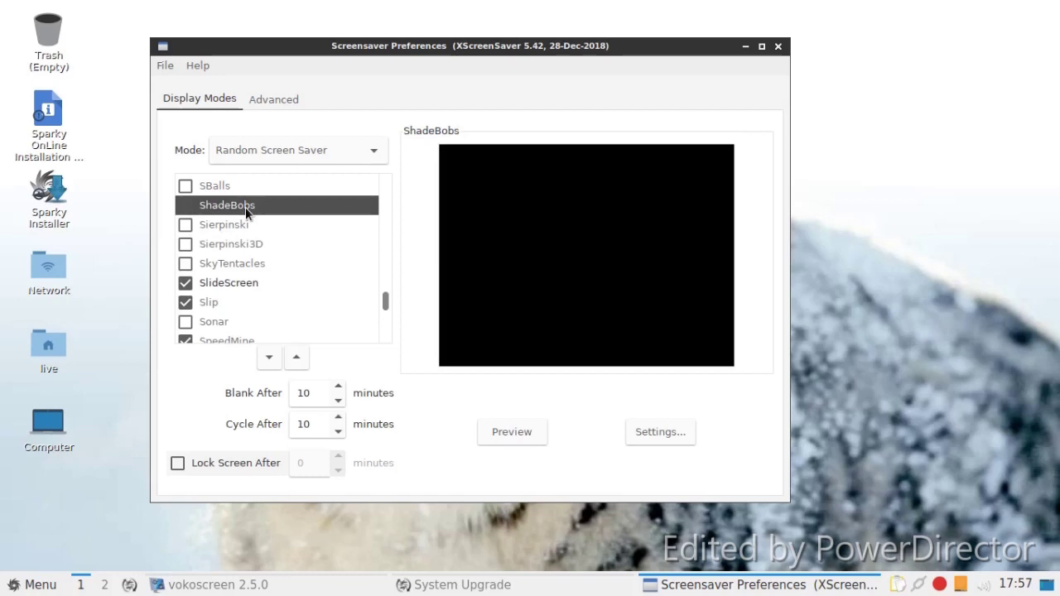
Step: Preview the Sproingies, Stairs, Substrate and Strange screensavers and close the screensaver and System Upgrade windows
{"action": "scroll", "coordinate": [245, 209], "scroll_direction": "down", "scroll_amount": 1}
{"action": "scroll", "coordinate": [244, 224], "scroll_direction": "up", "scroll_amount": 1}
{"action": "scroll", "coordinate": [243, 236], "scroll_direction": "down", "scroll_amount": 6}
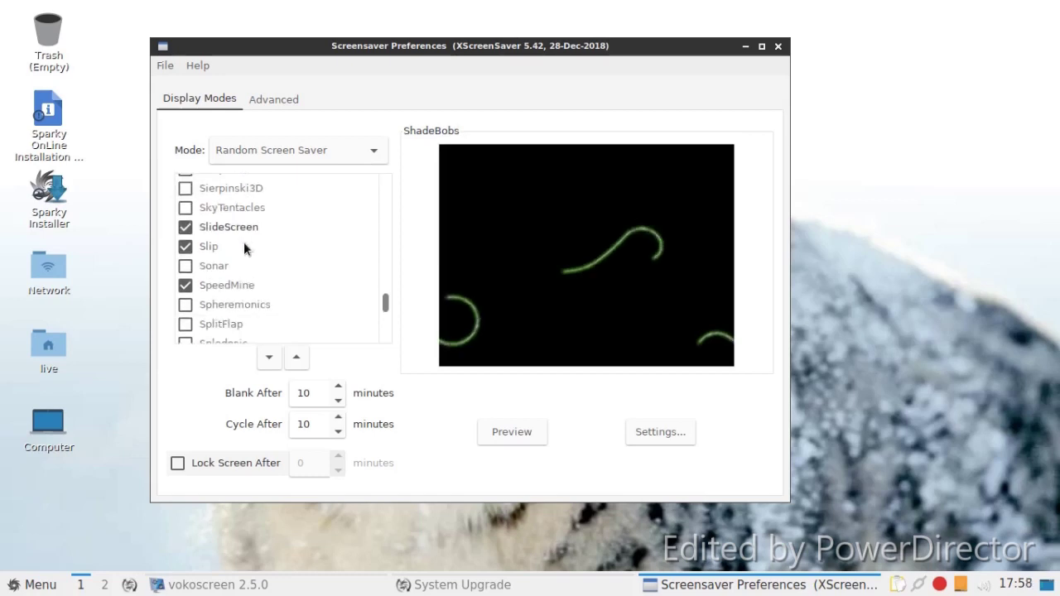
{"action": "left_click", "coordinate": [257, 270]}
{"action": "scroll", "coordinate": [259, 280], "scroll_direction": "down", "scroll_amount": 1}
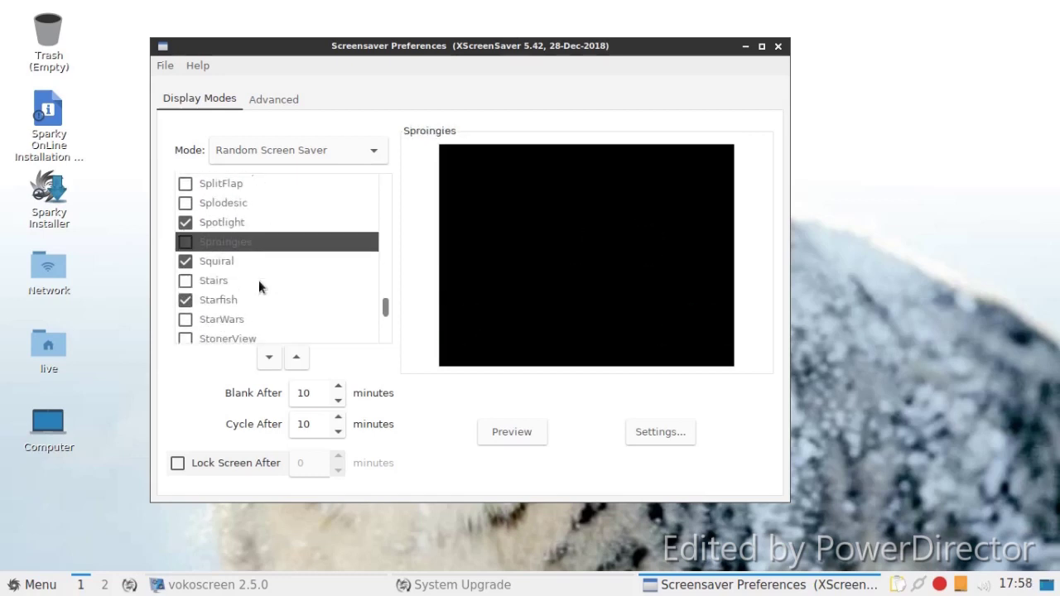
{"action": "left_click", "coordinate": [259, 281]}
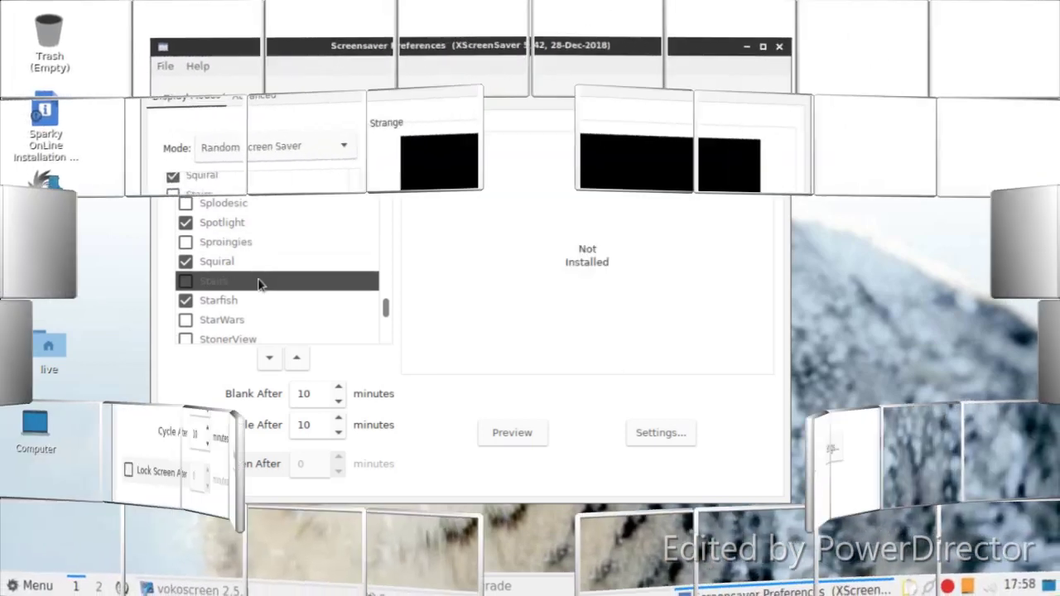
{"action": "left_click", "coordinate": [244, 294]}
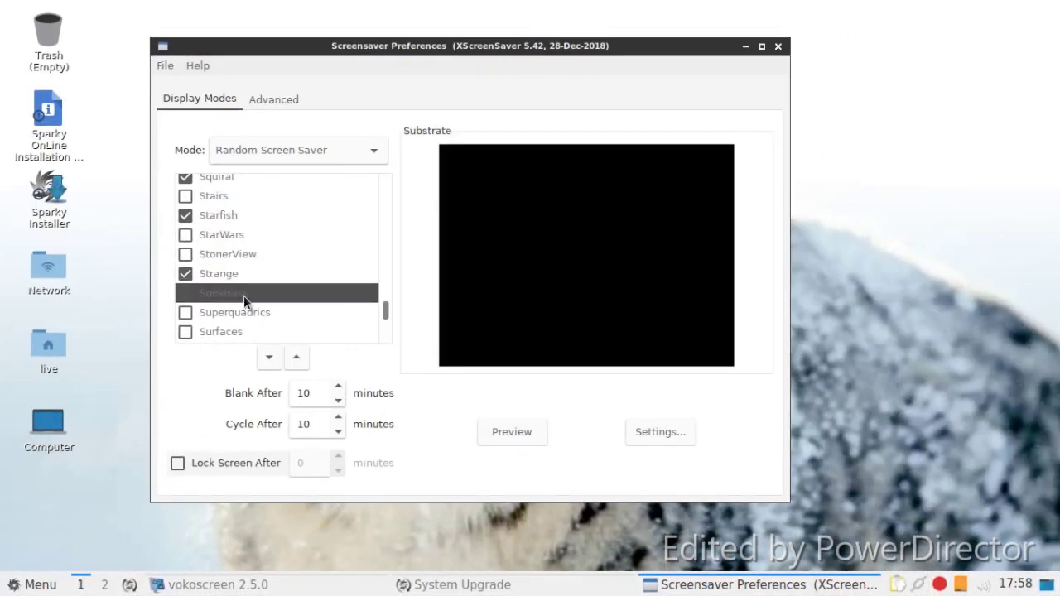
{"action": "key", "text": "Up"}
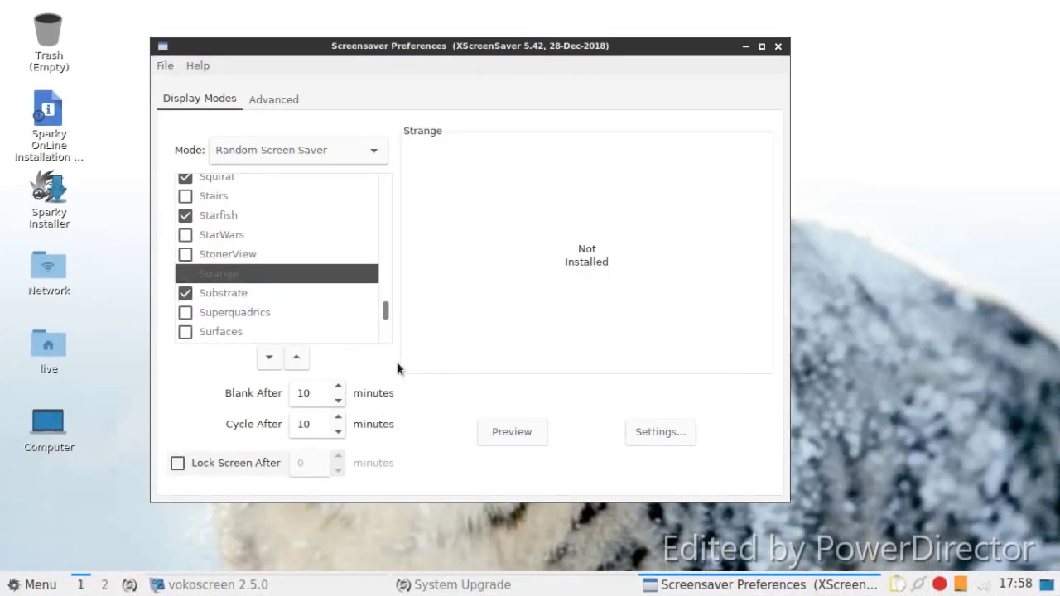
{"action": "left_click", "coordinate": [778, 48]}
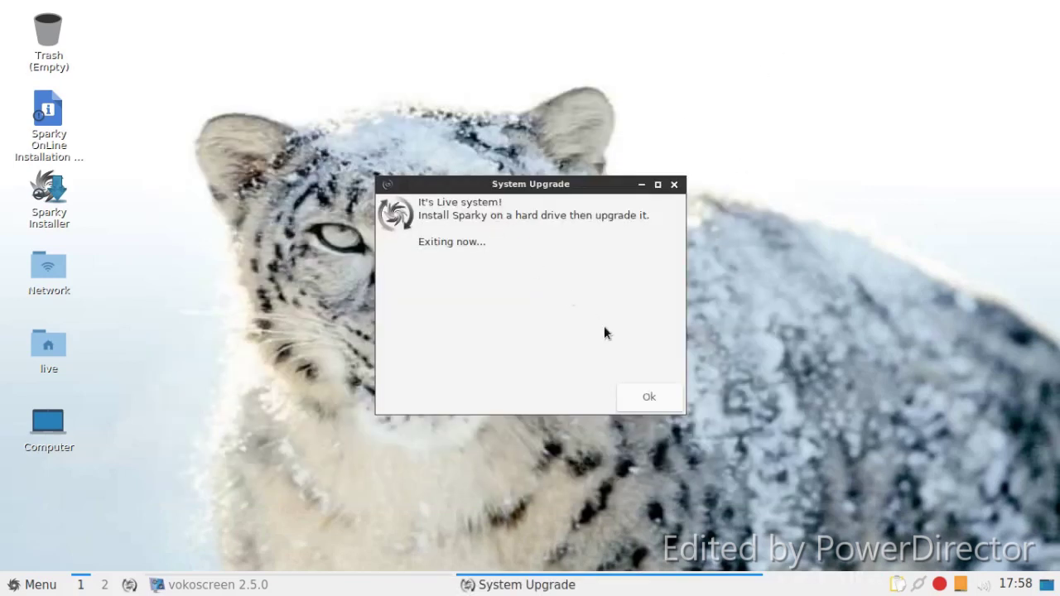
{"action": "left_click", "coordinate": [645, 396]}
Step: Open the Sparky OnLine Installation Guide, look over the System Installation page and close it
{"action": "left_click", "coordinate": [33, 585]}
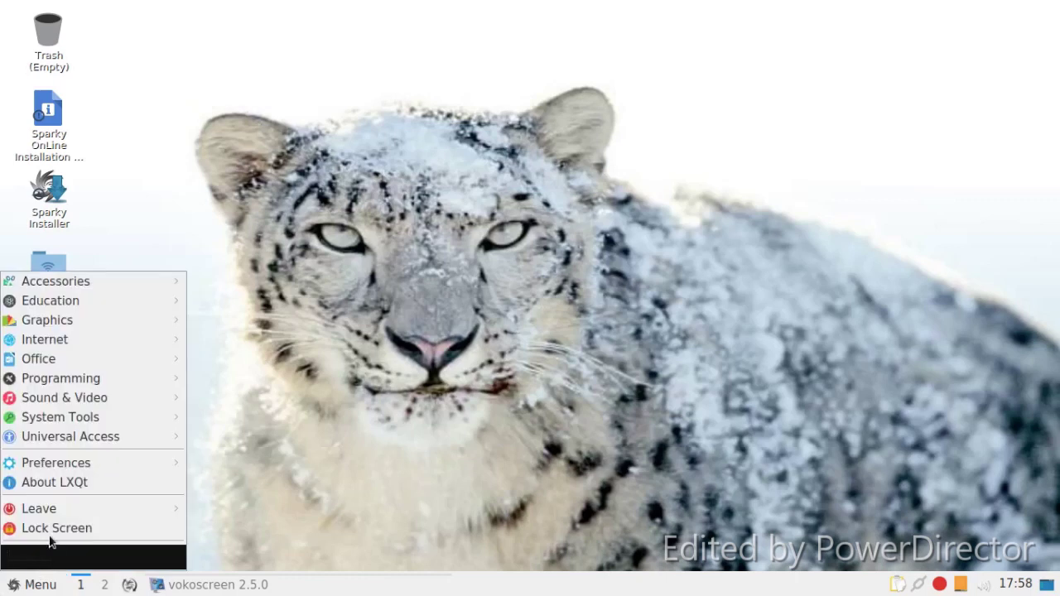
{"action": "mouse_move", "coordinate": [65, 338]}
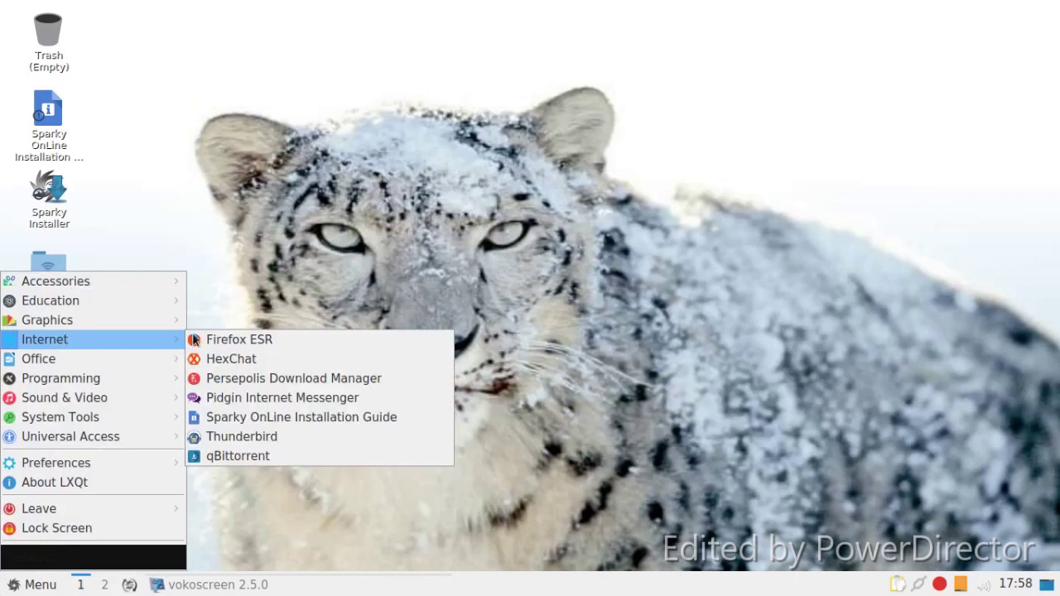
{"action": "left_click", "coordinate": [321, 408]}
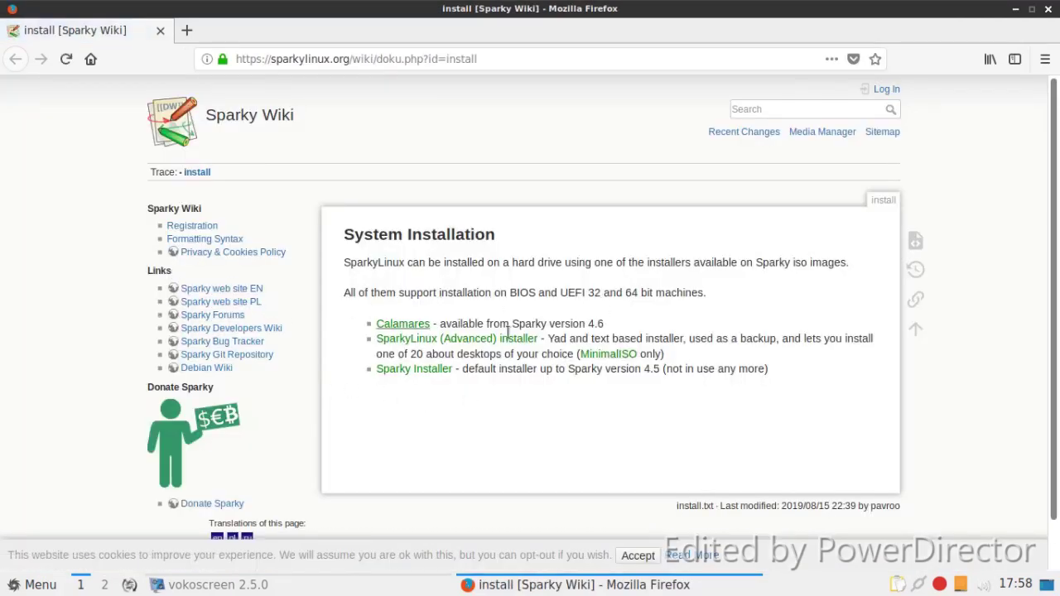
{"action": "scroll", "coordinate": [547, 340], "scroll_direction": "down", "scroll_amount": 1}
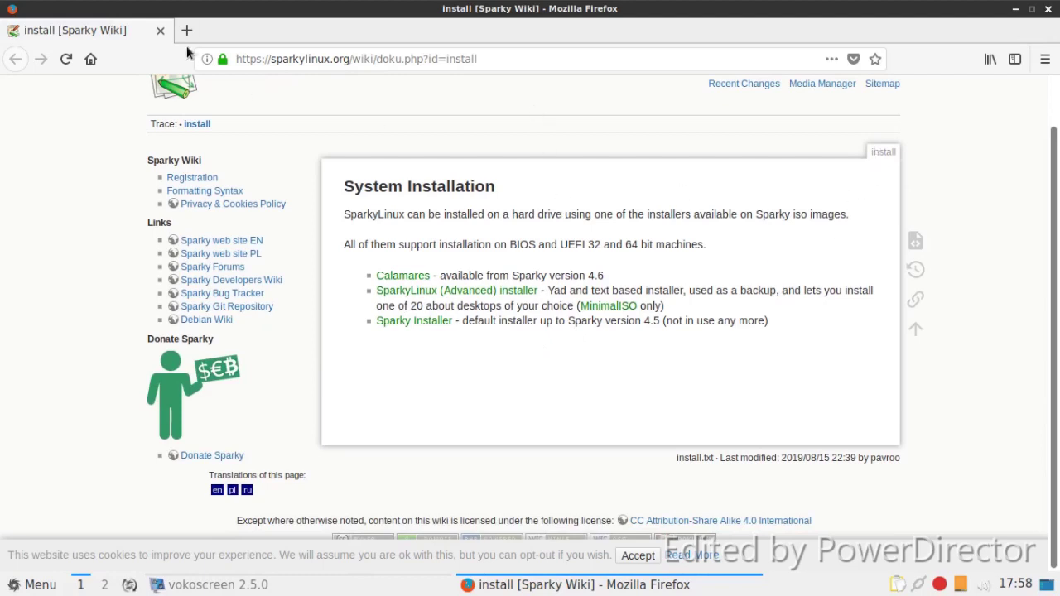
{"action": "left_click", "coordinate": [161, 31]}
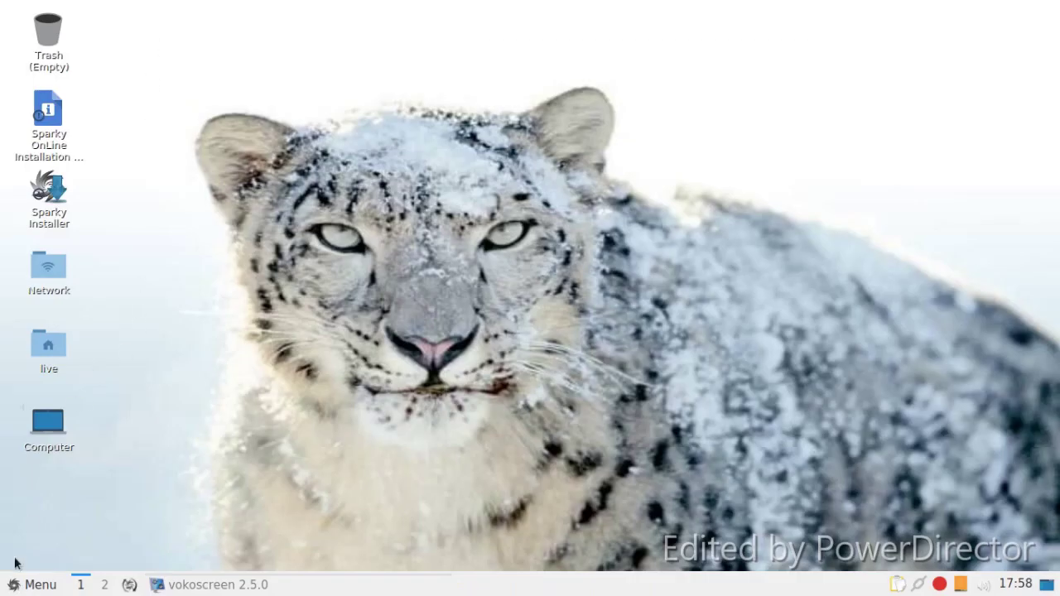
Step: Open the Openbox Settings from the LXQt settings in the application preferences
{"action": "left_click", "coordinate": [13, 585]}
{"action": "mouse_move", "coordinate": [58, 418]}
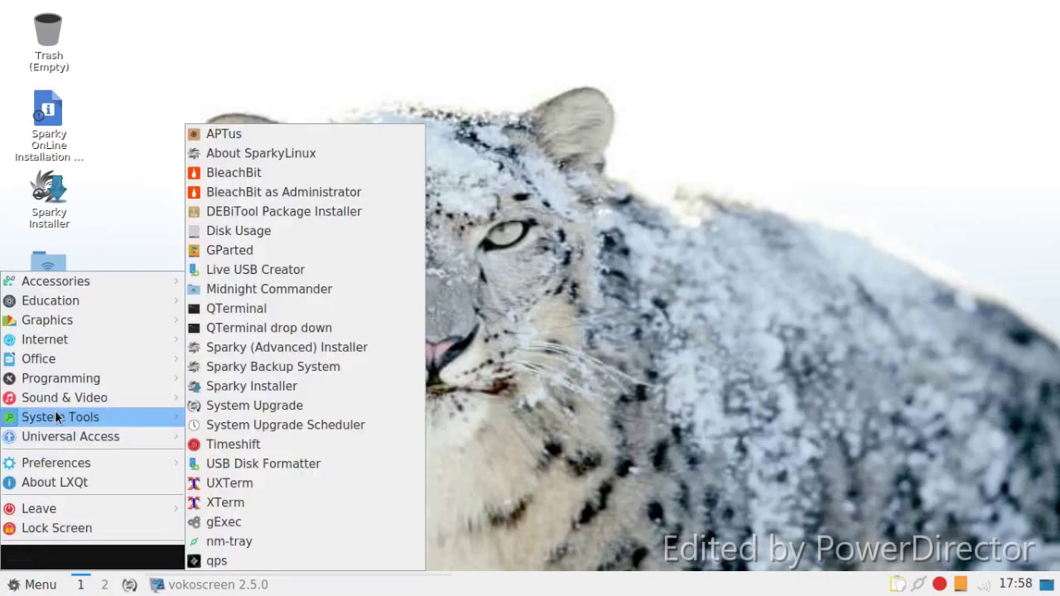
{"action": "mouse_move", "coordinate": [58, 456]}
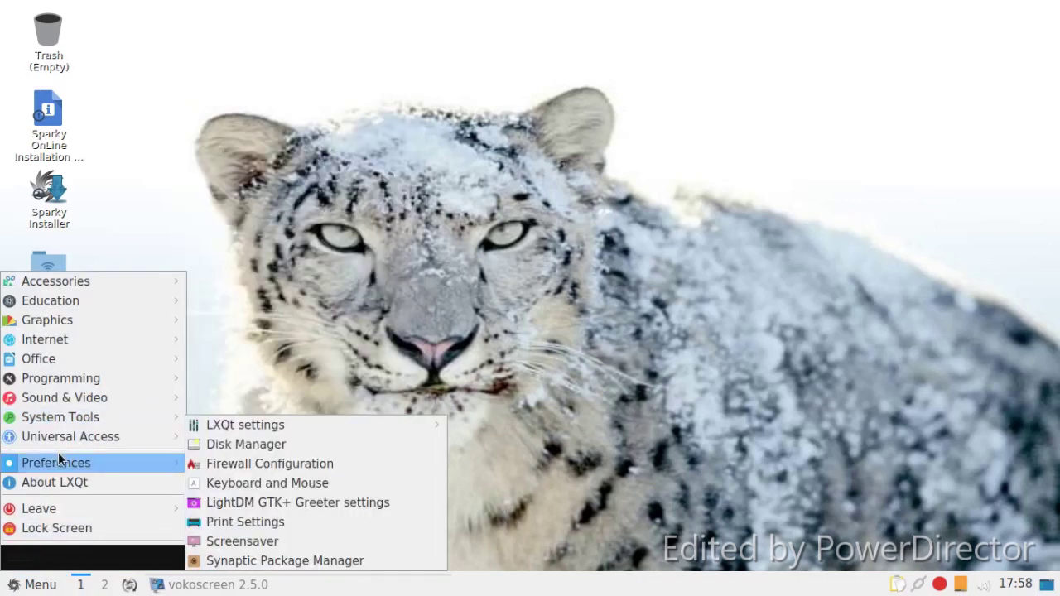
{"action": "mouse_move", "coordinate": [250, 435]}
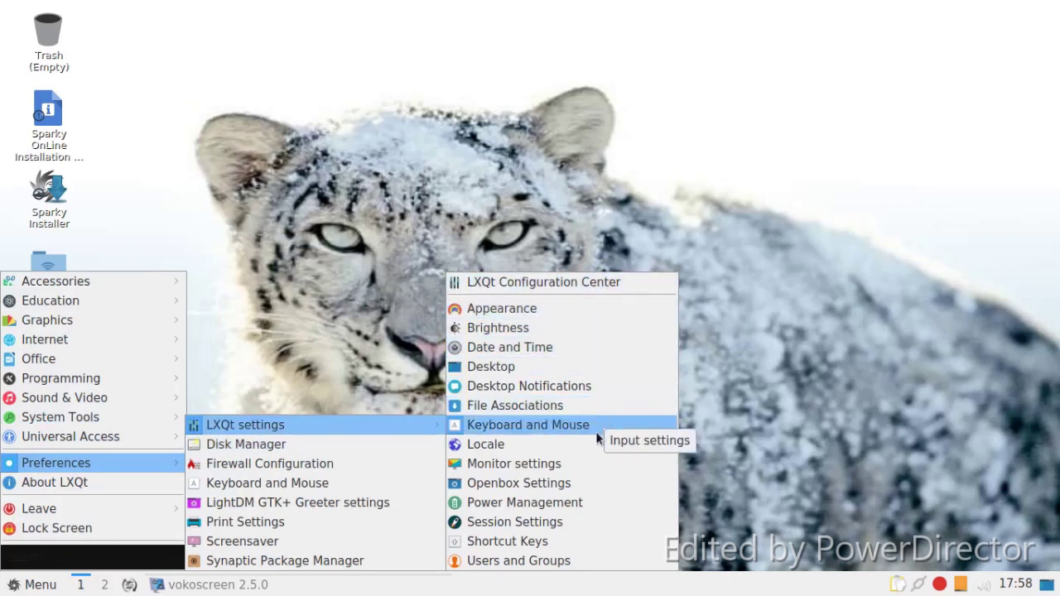
{"action": "left_click", "coordinate": [584, 484]}
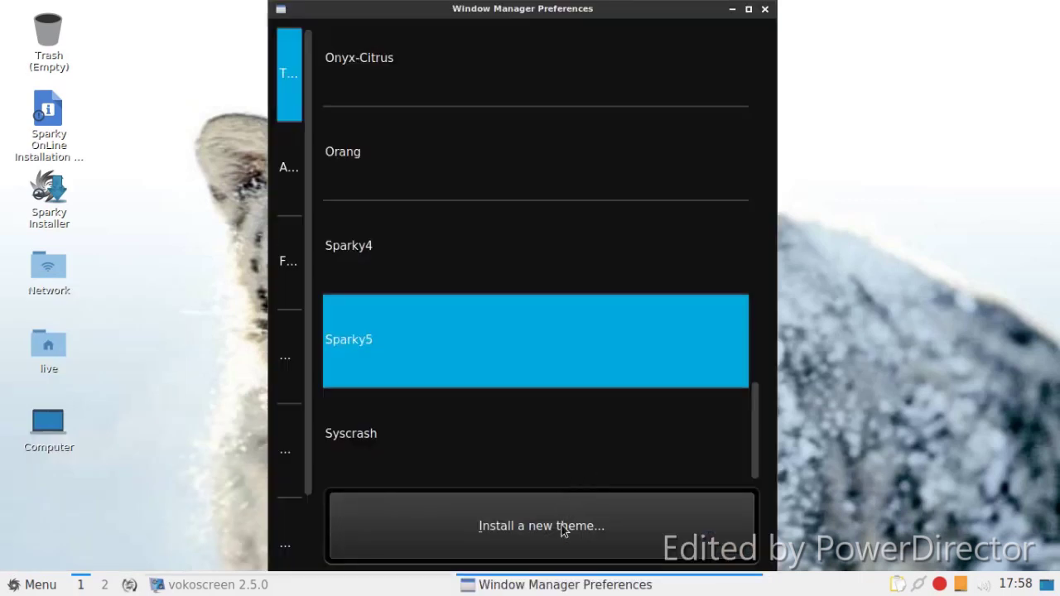
{"action": "left_click", "coordinate": [469, 519]}
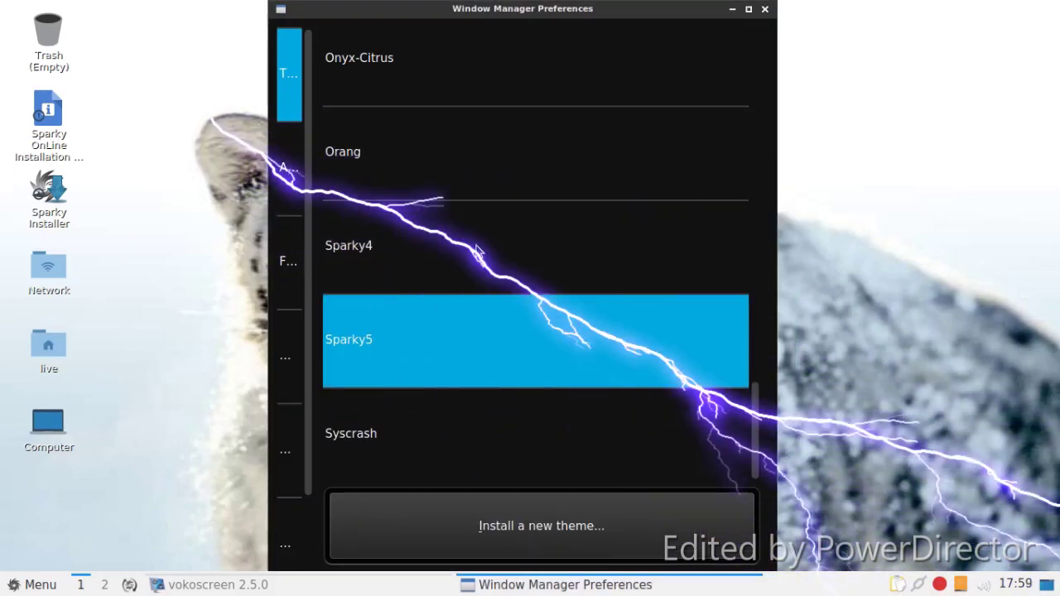
Step: Try the Sparky4 and Bear2 window manager themes
{"action": "left_click", "coordinate": [476, 248]}
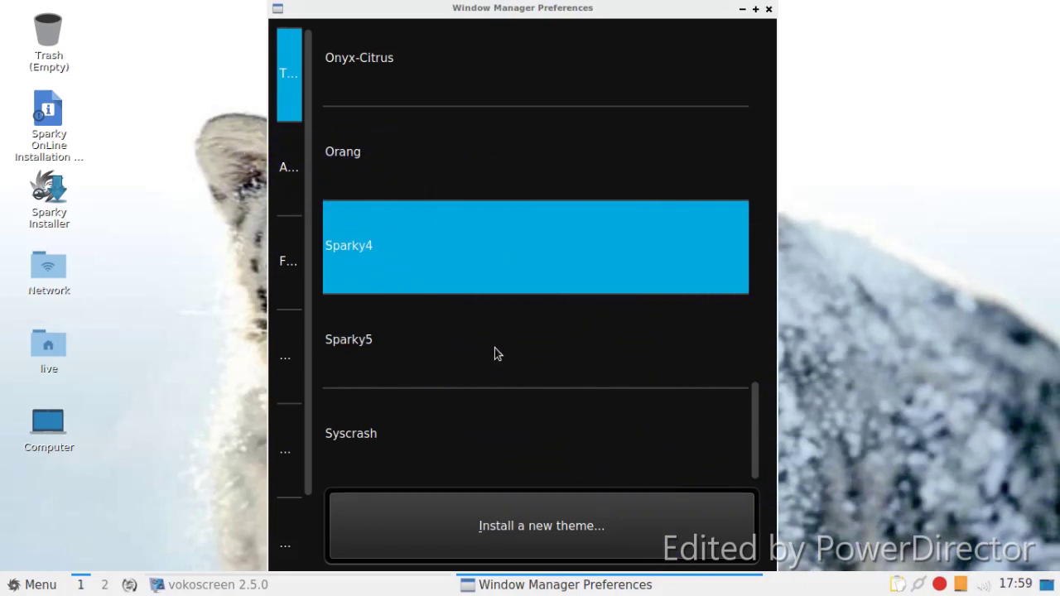
{"action": "scroll", "coordinate": [514, 348], "scroll_direction": "up", "scroll_amount": 10}
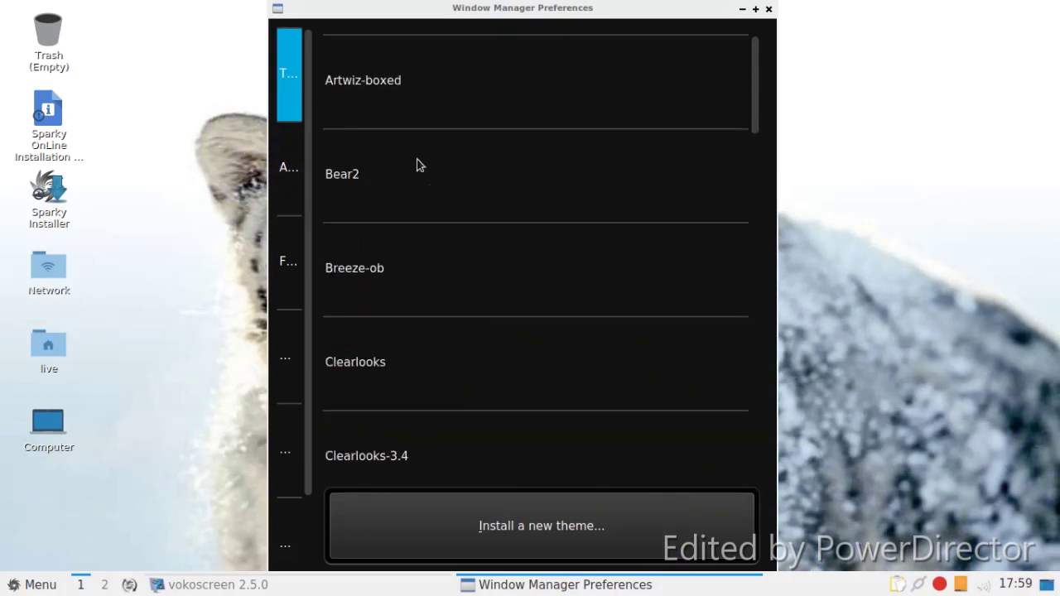
{"action": "left_click", "coordinate": [352, 182]}
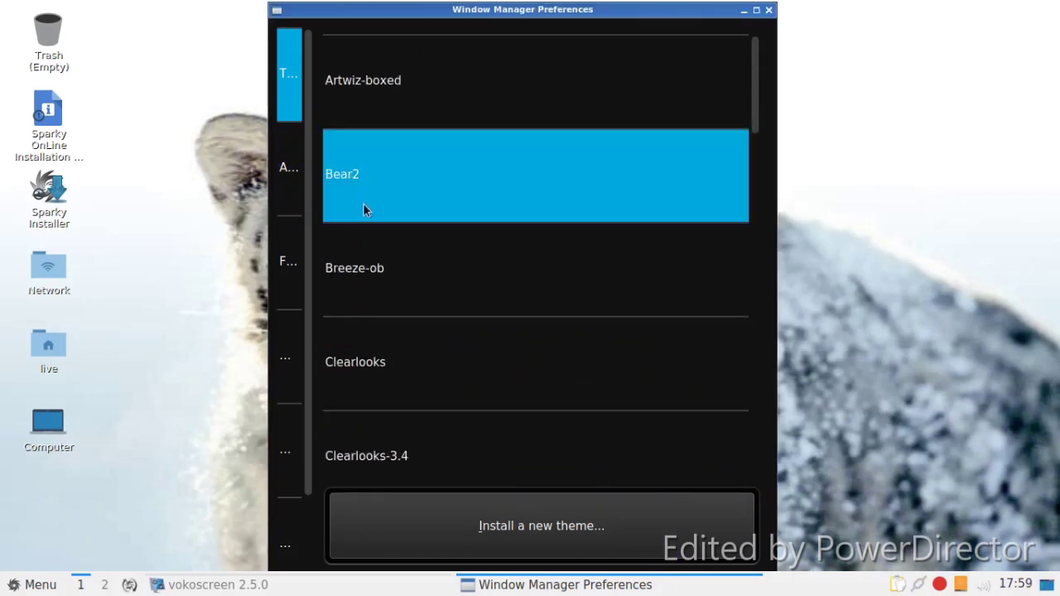
Step: Examine the file chooser for installing a new Openbox theme archive and close it
{"action": "left_click", "coordinate": [503, 532]}
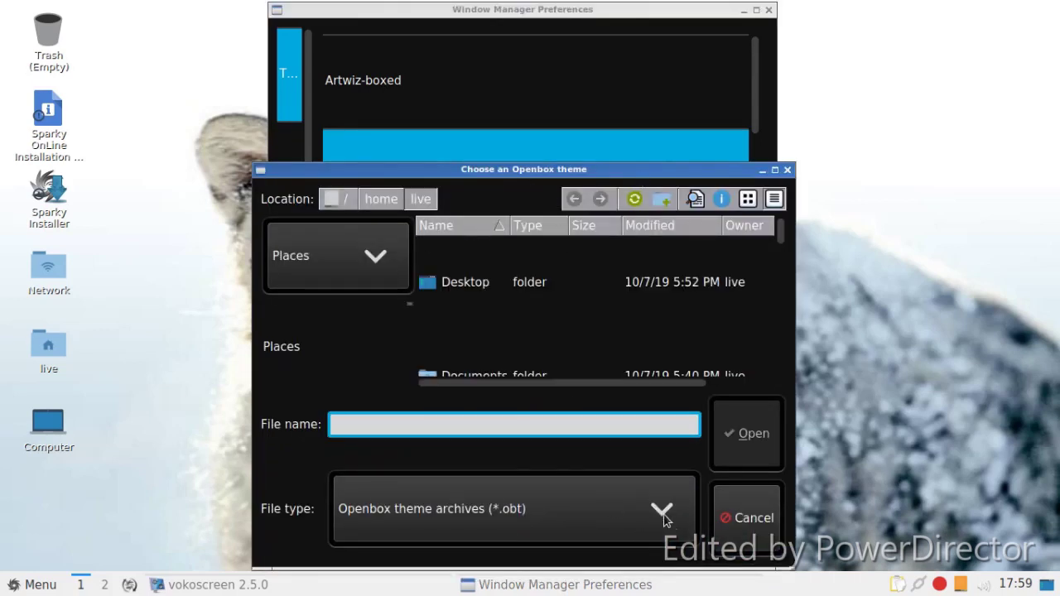
{"action": "left_click", "coordinate": [375, 255]}
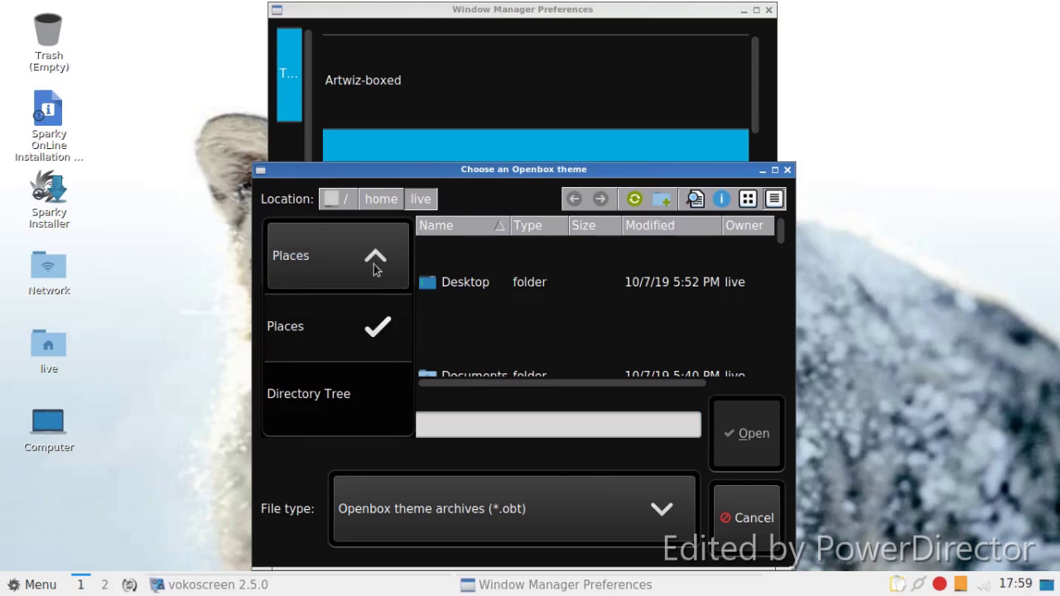
{"action": "left_click", "coordinate": [387, 331]}
{"action": "left_click_drag", "start_coordinate": [624, 172], "coordinate": [775, 170]}
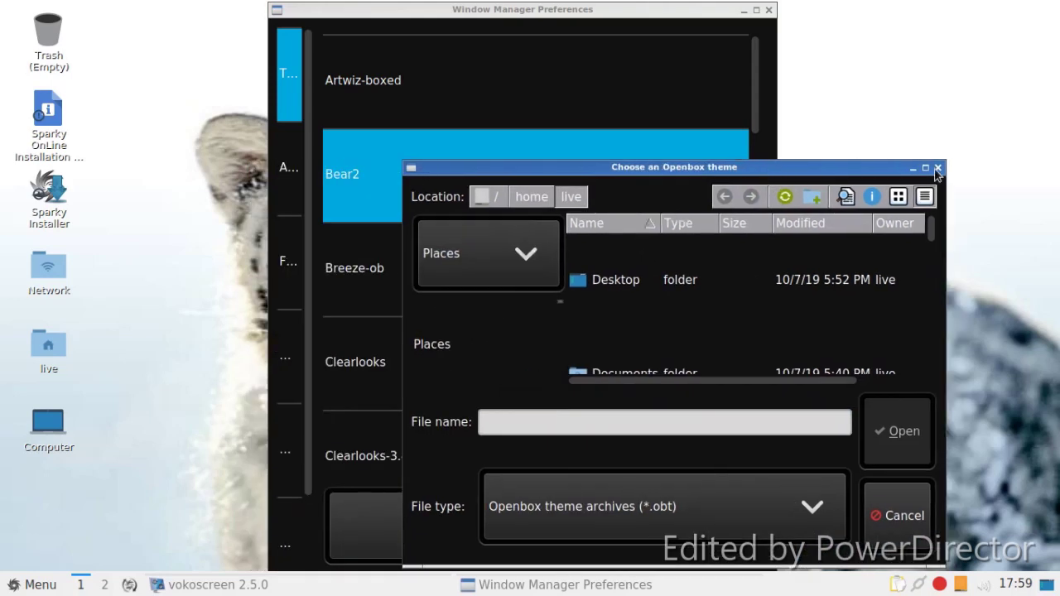
{"action": "left_click", "coordinate": [936, 169]}
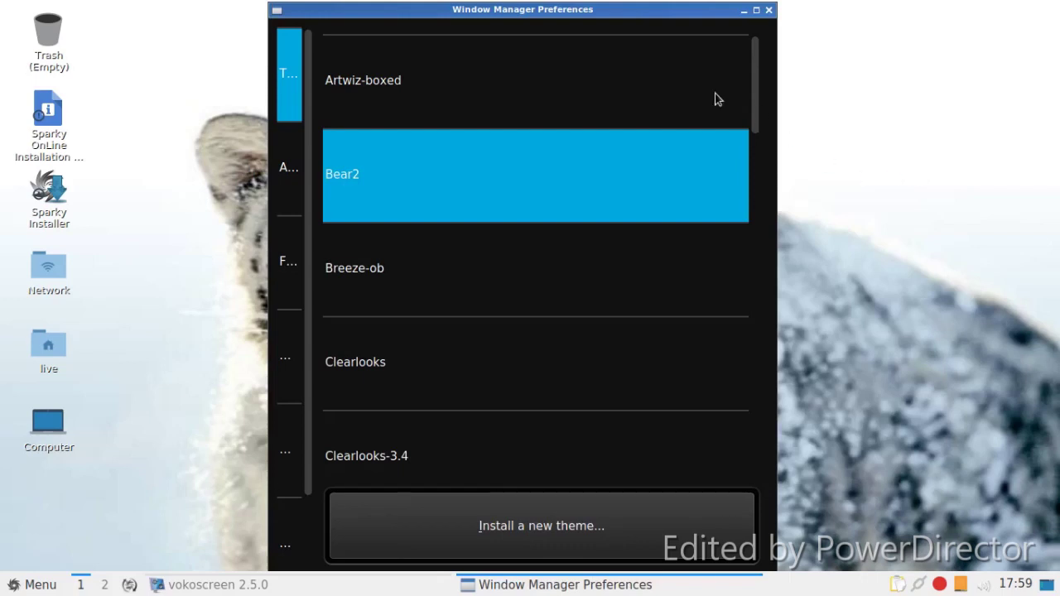
Step: Apply the Numix-SX-Dark theme to the window manager
{"action": "scroll", "coordinate": [549, 241], "scroll_direction": "down", "scroll_amount": 10}
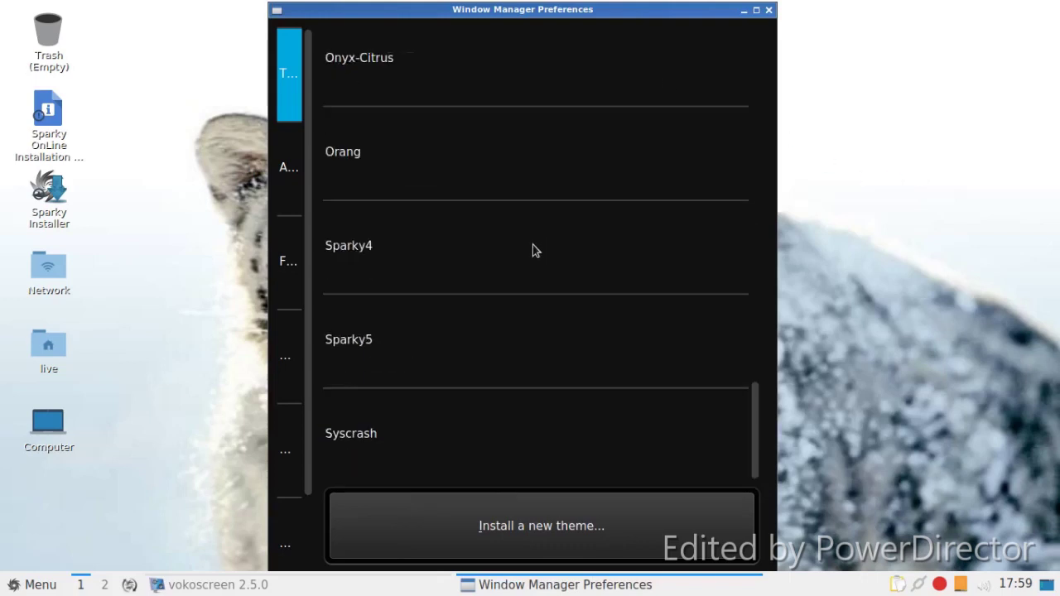
{"action": "scroll", "coordinate": [533, 251], "scroll_direction": "up", "scroll_amount": 3}
{"action": "left_click", "coordinate": [446, 246]}
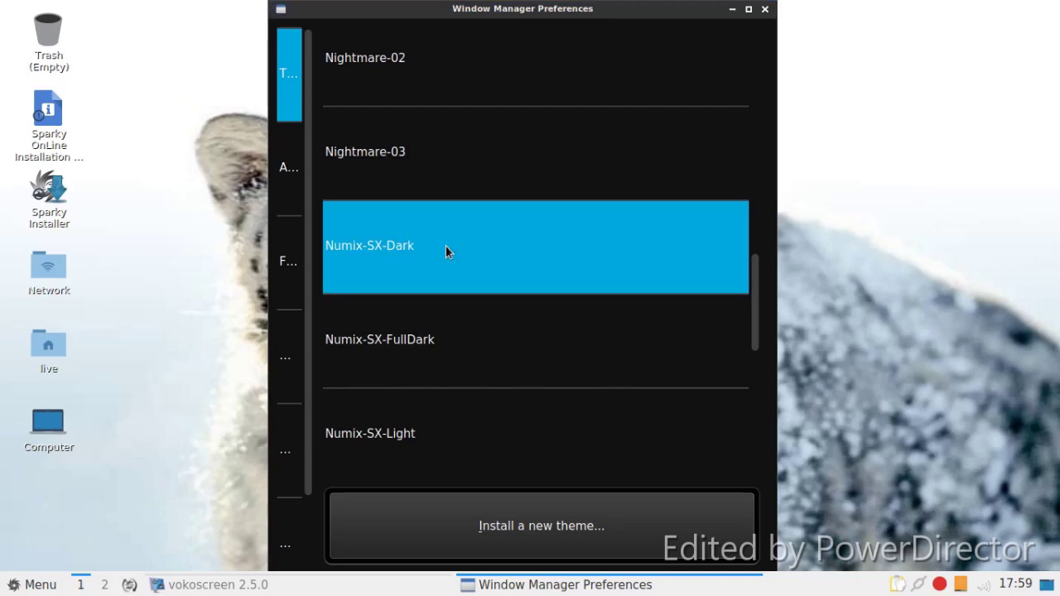
Step: Examine the window title, font, window placement and mouse focus settings of Openbox and close the preferences
{"action": "left_click", "coordinate": [291, 175]}
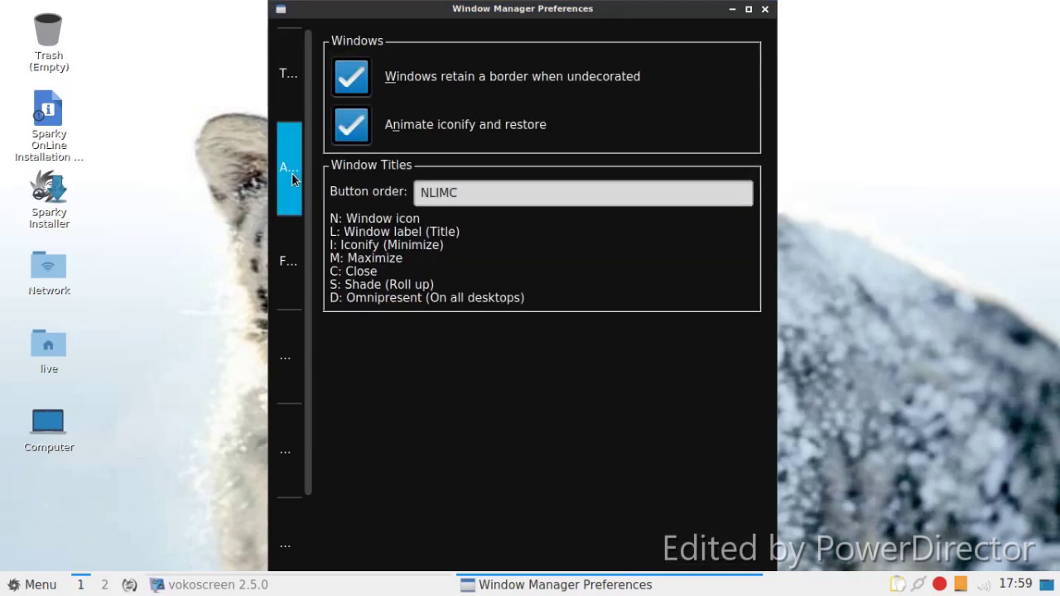
{"action": "left_click", "coordinate": [286, 250]}
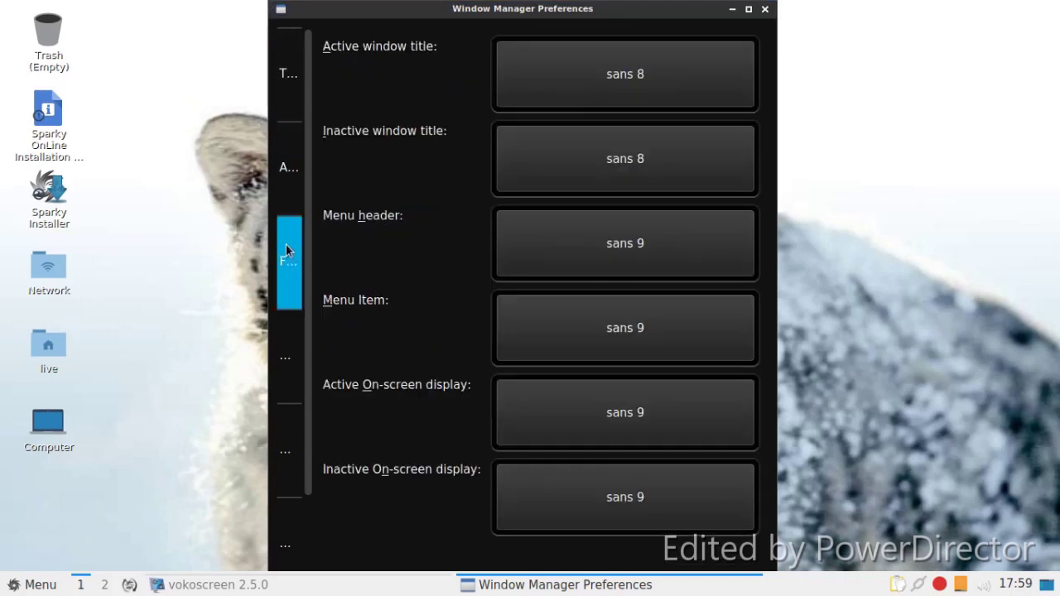
{"action": "left_click", "coordinate": [289, 333]}
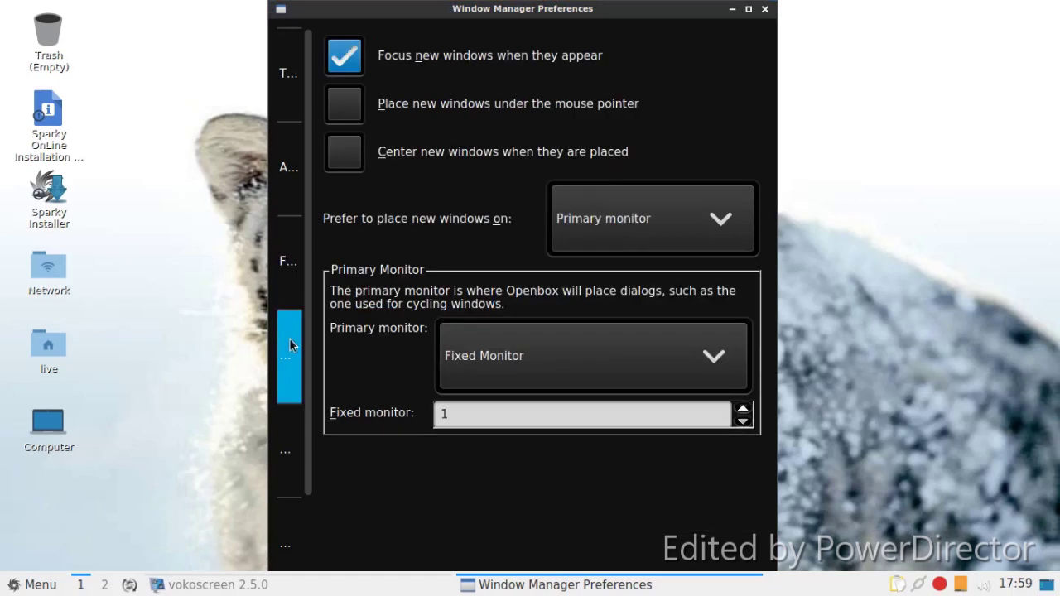
{"action": "left_click", "coordinate": [291, 433]}
{"action": "left_click", "coordinate": [300, 536]}
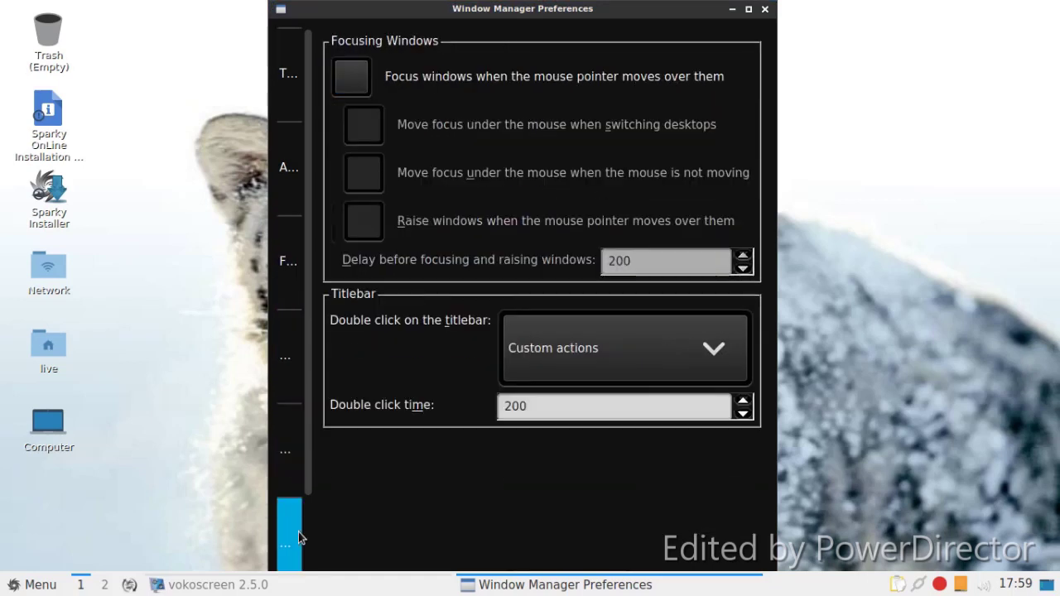
{"action": "left_click", "coordinate": [765, 9]}
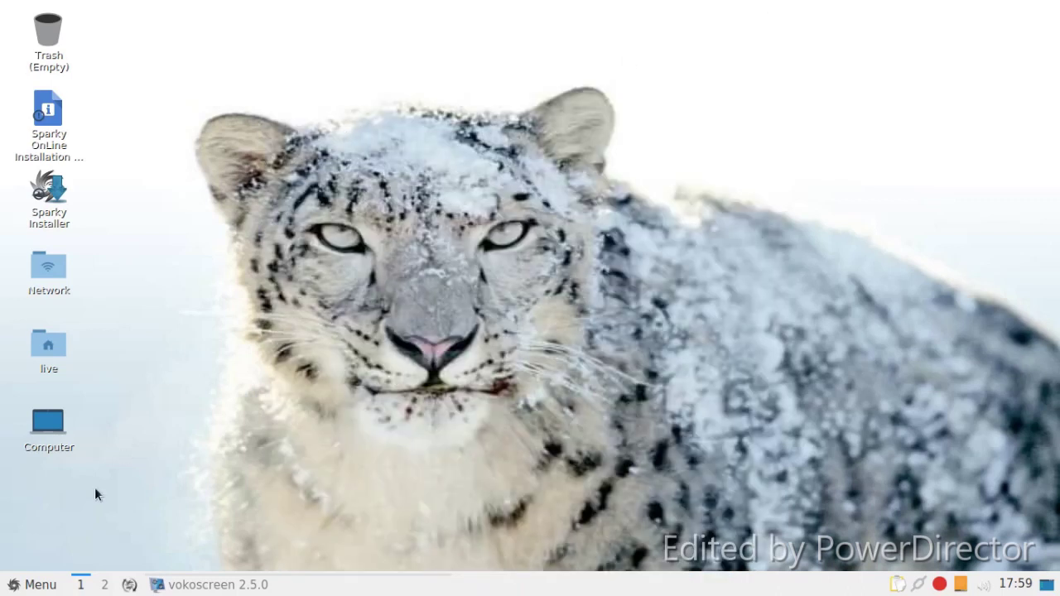
Step: Open the Computer location from the desktop to view the system's drives
{"action": "double_click", "coordinate": [35, 439]}
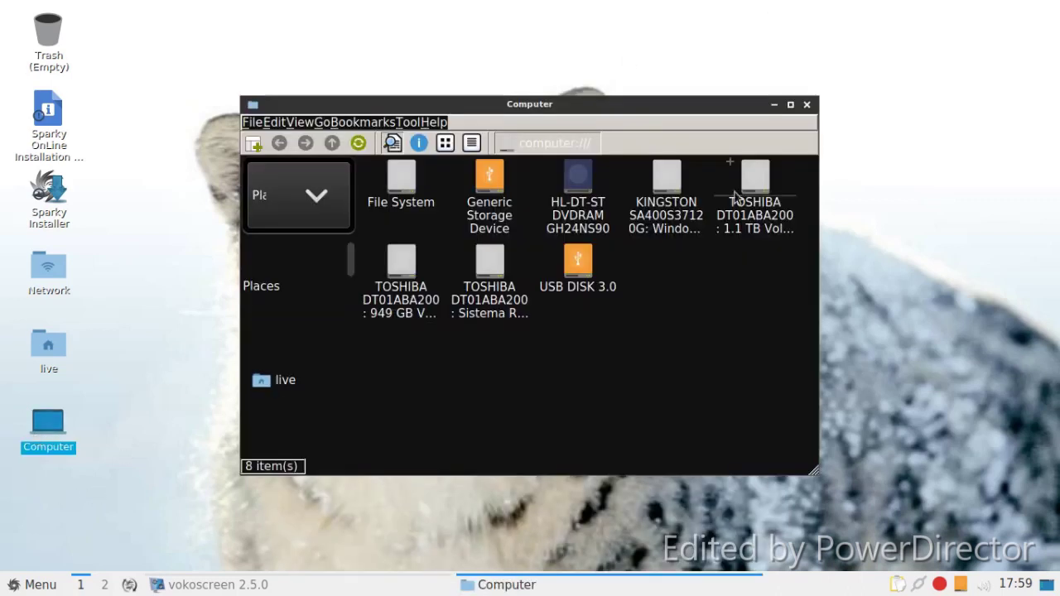
Step: Close the file manager window showing the system's drives
{"action": "left_click", "coordinate": [807, 108]}
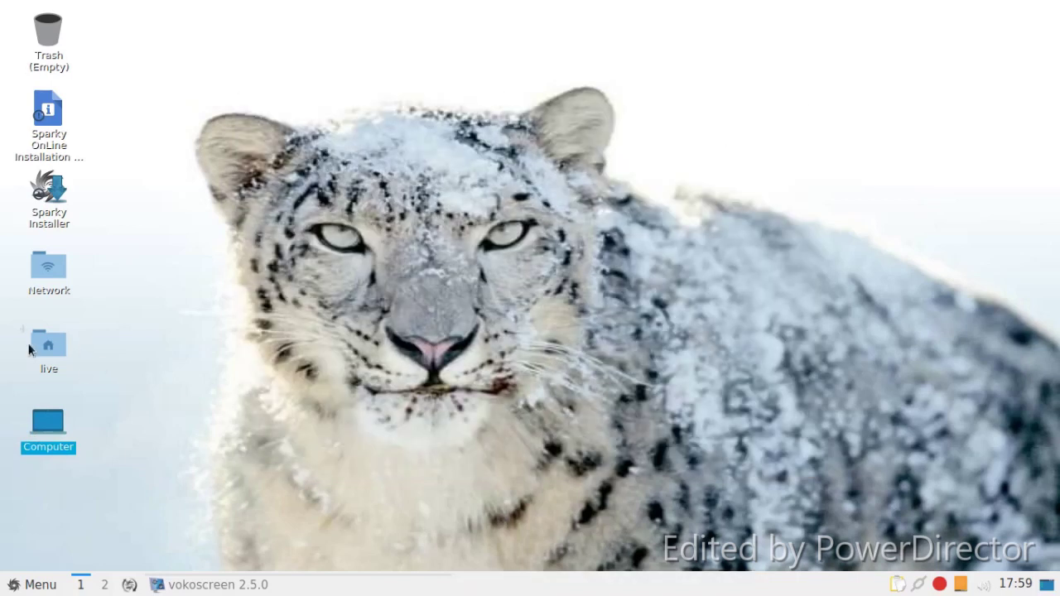
{"action": "left_click", "coordinate": [211, 585]}
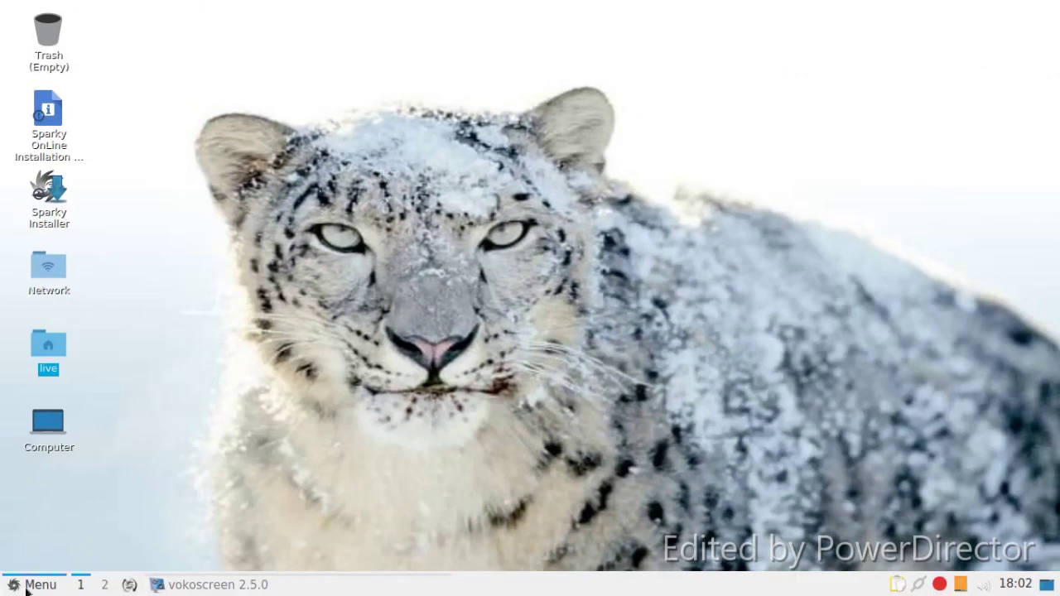
Step: Launch the BleachBit cleaner and dismiss its initial preferences without changing them
{"action": "left_click", "coordinate": [27, 586]}
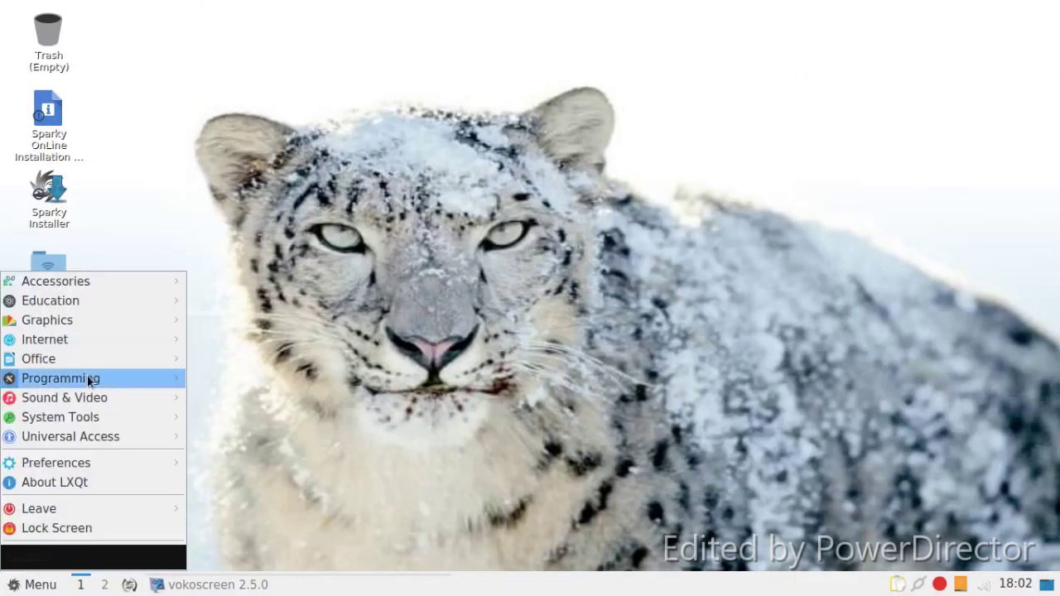
{"action": "mouse_move", "coordinate": [138, 420]}
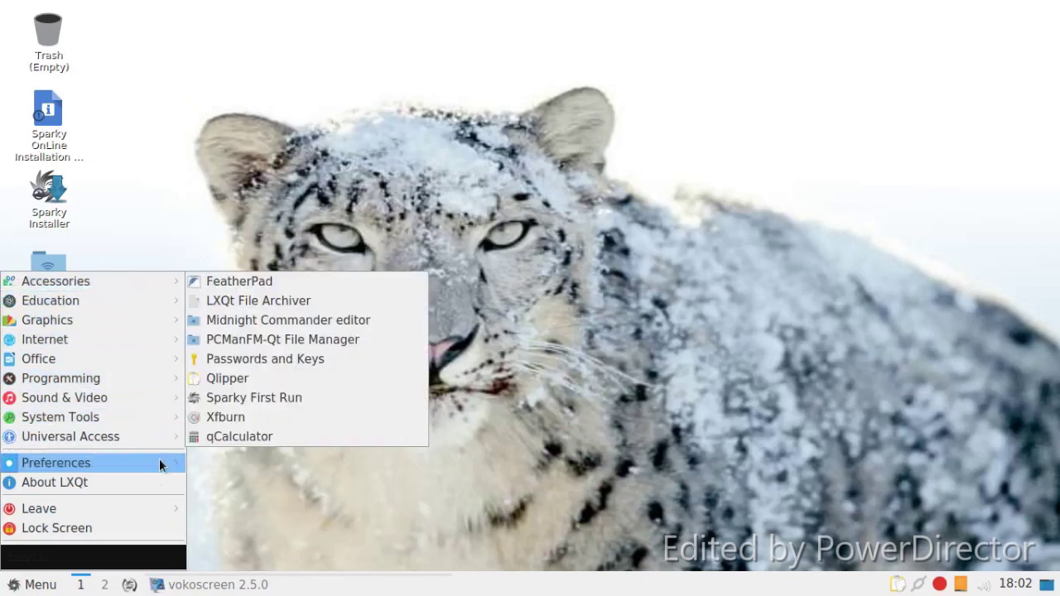
{"action": "mouse_move", "coordinate": [160, 464]}
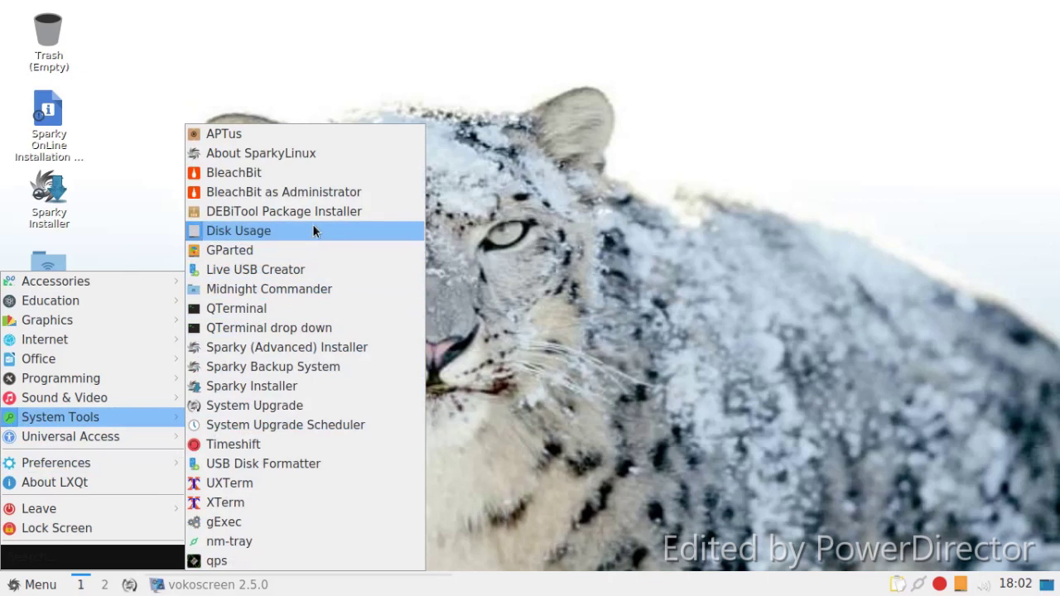
{"action": "left_click", "coordinate": [318, 190]}
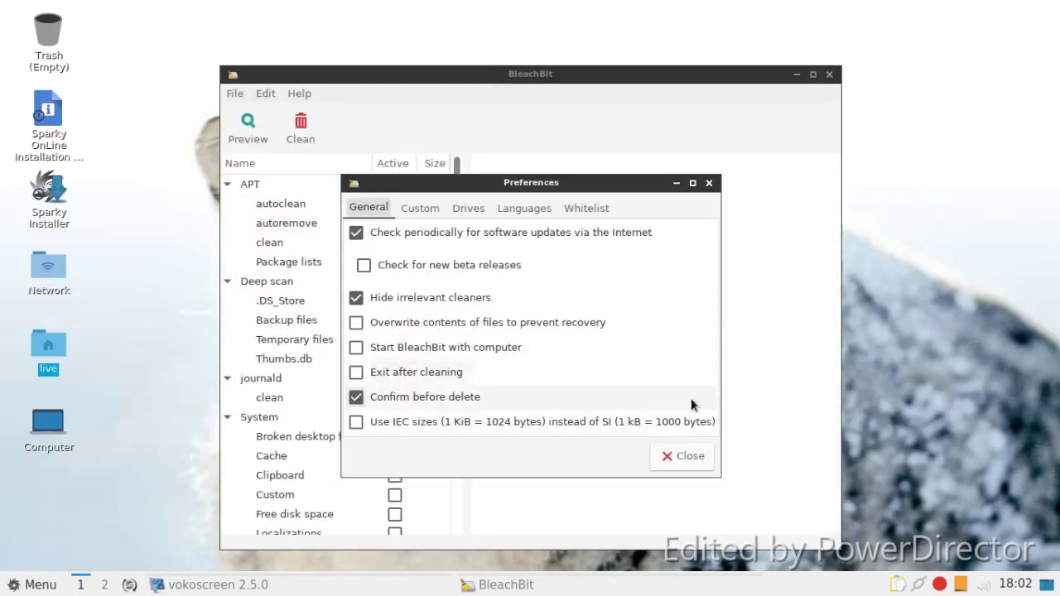
{"action": "left_click", "coordinate": [690, 457]}
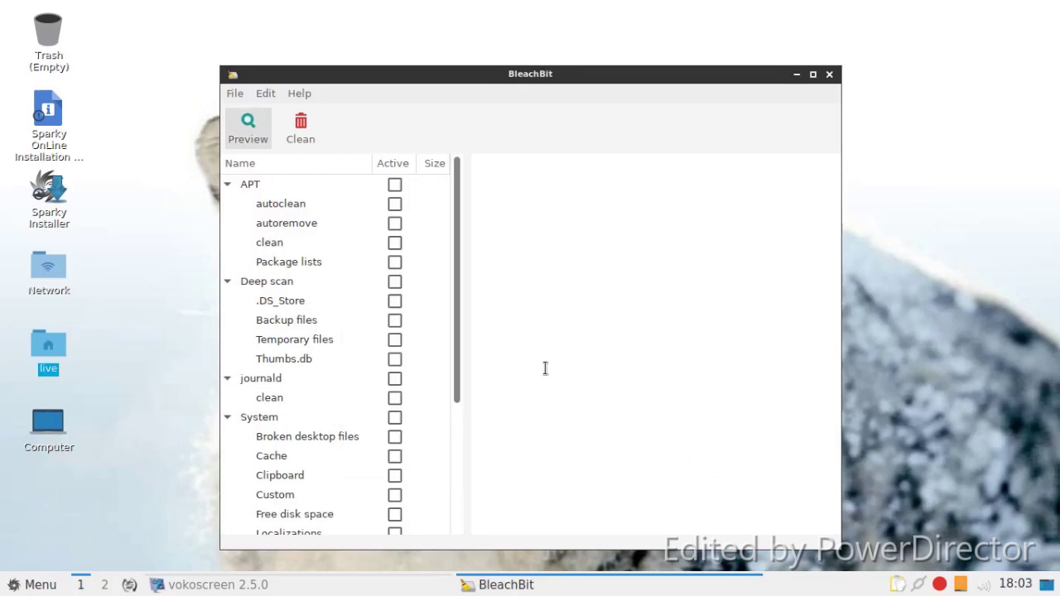
Step: Enable the autoclean and clean options under APT and run the cleaning, confirming the deletion
{"action": "left_click", "coordinate": [264, 206]}
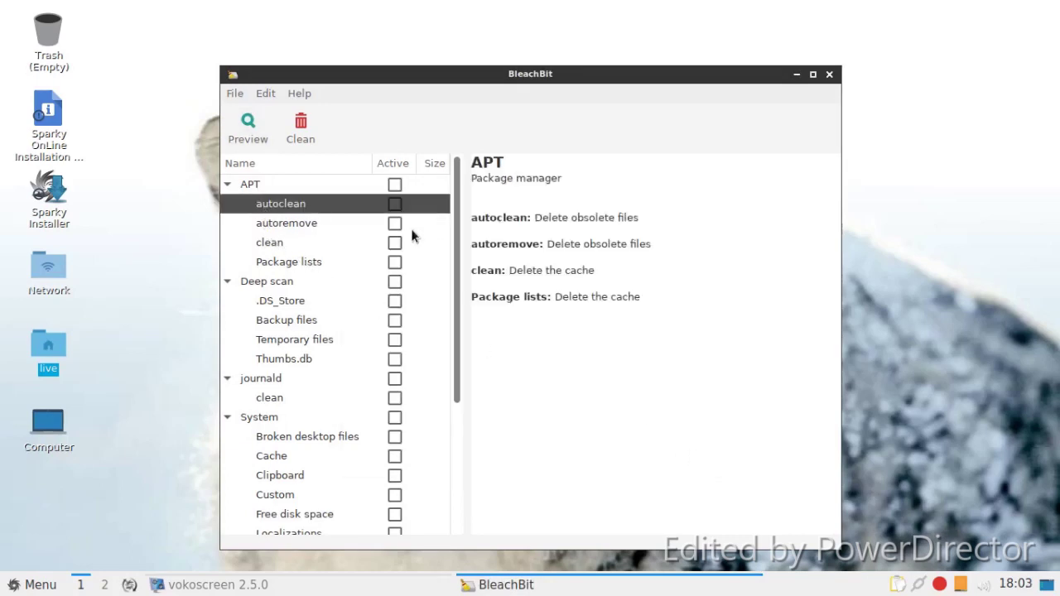
{"action": "left_click", "coordinate": [392, 205]}
{"action": "left_click", "coordinate": [395, 245]}
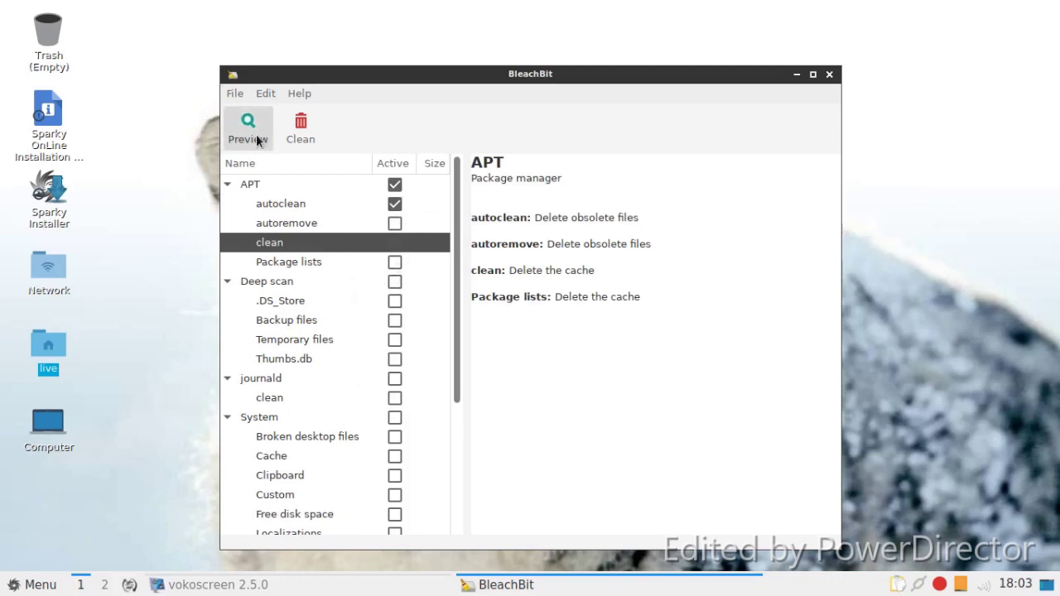
{"action": "left_click", "coordinate": [295, 133]}
{"action": "left_click", "coordinate": [646, 357]}
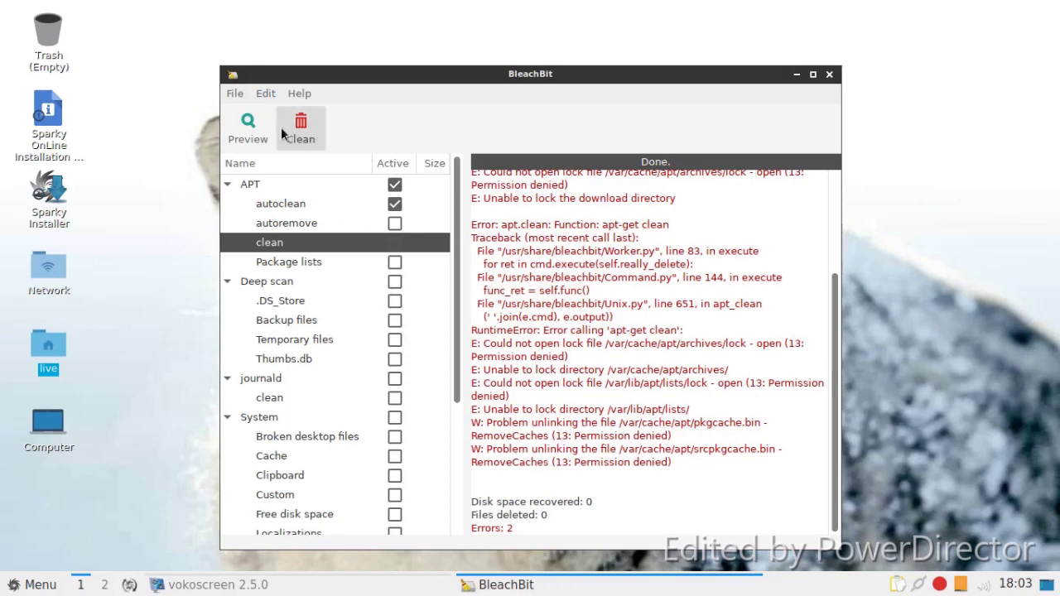
Step: Preview the selected APT cleaning operations and close BleachBit
{"action": "left_click", "coordinate": [253, 129]}
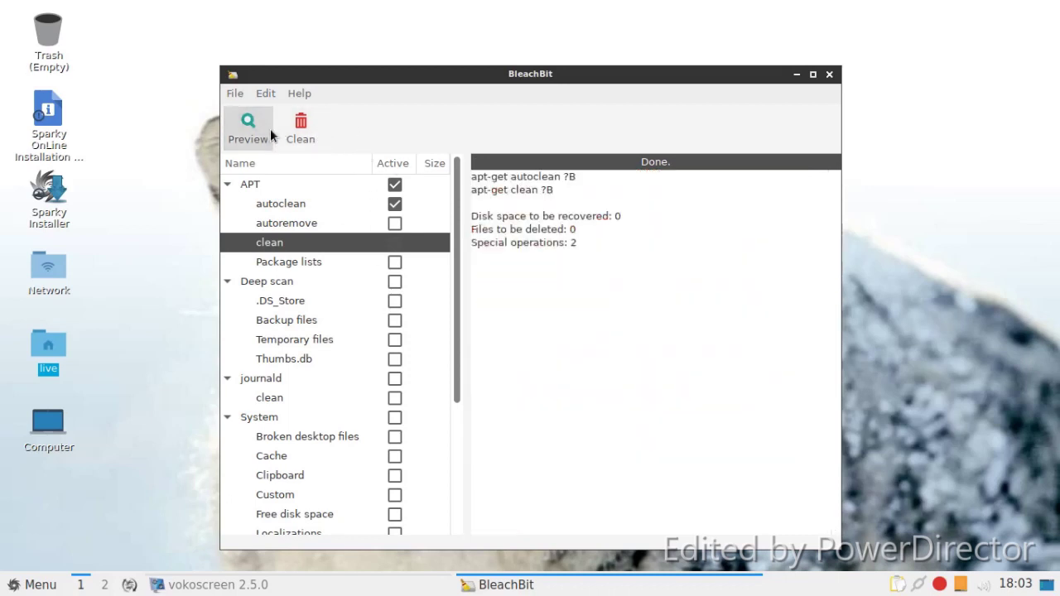
{"action": "left_click_drag", "start_coordinate": [836, 68], "coordinate": [836, 68]}
{"action": "left_click", "coordinate": [829, 76]}
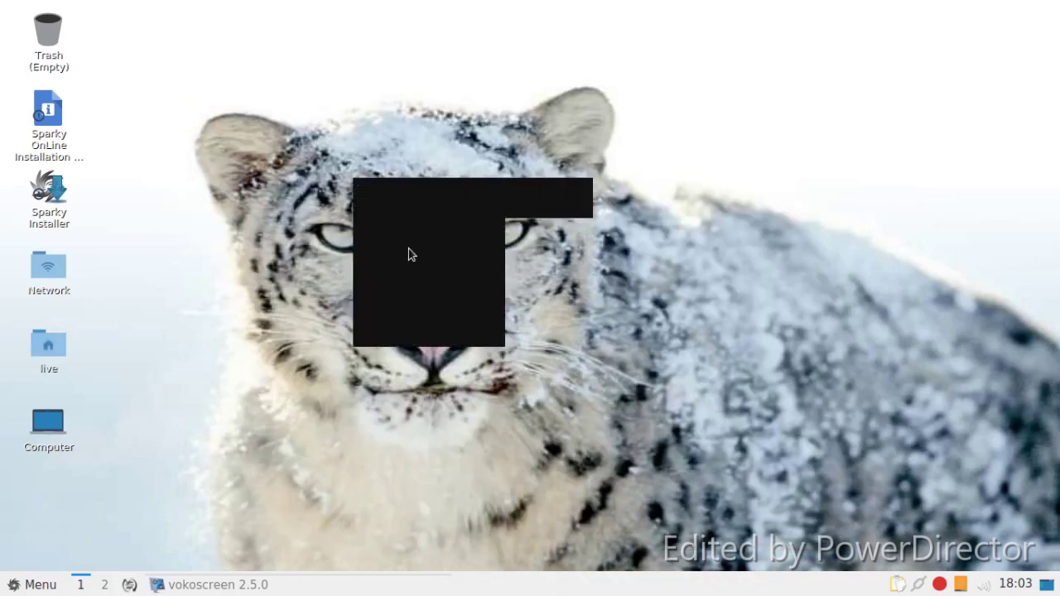
Step: Open the UXTerm terminal from the system tools for a brief look and close it
{"action": "left_click", "coordinate": [32, 585]}
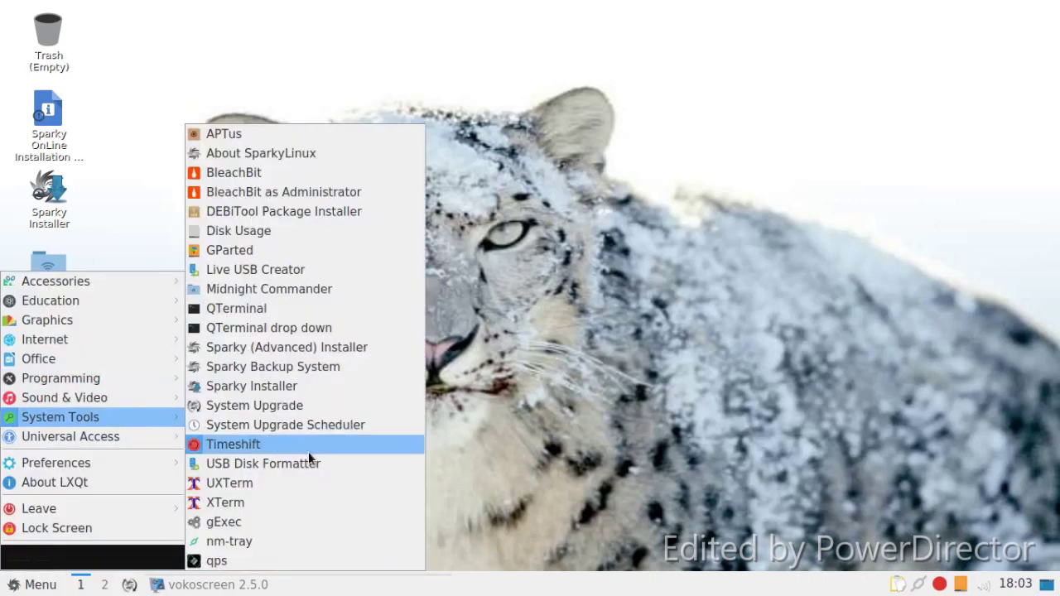
{"action": "left_click", "coordinate": [330, 482]}
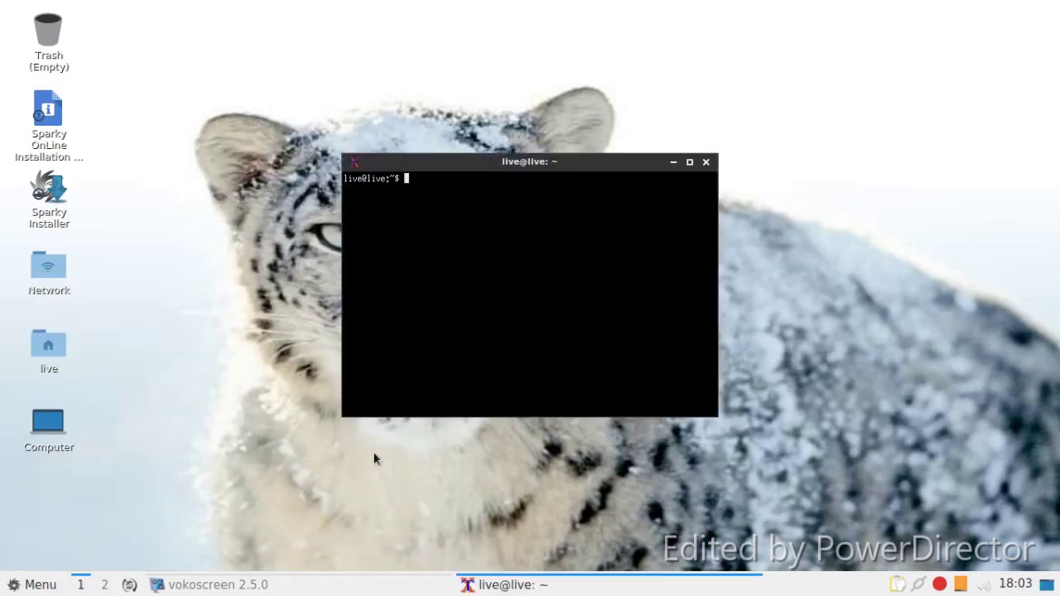
{"action": "left_click", "coordinate": [707, 162]}
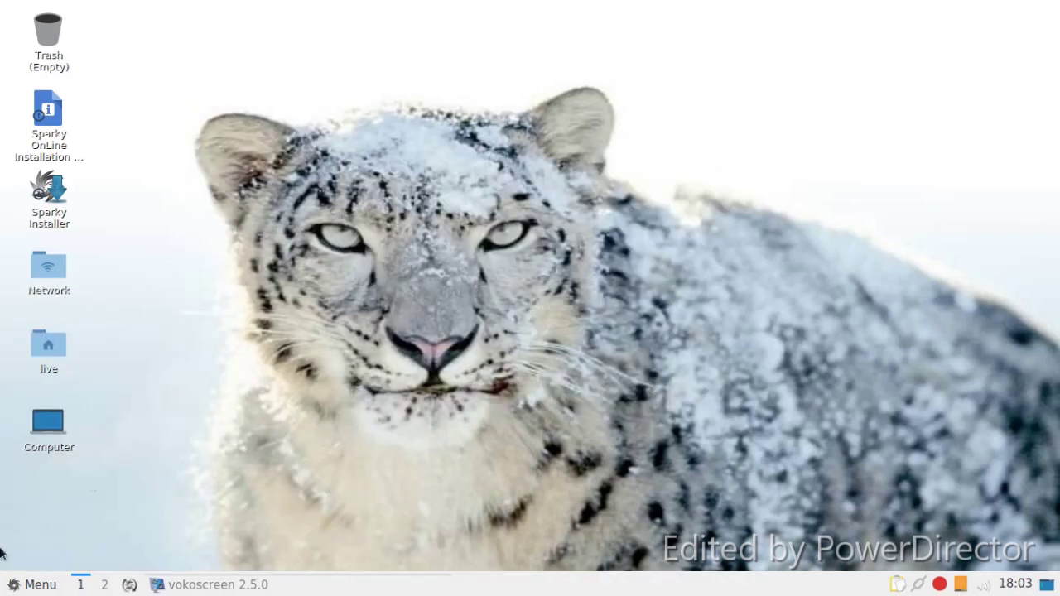
Step: Open the PCManFM-Qt file manager to view the live home folder, shift its window slightly and close it
{"action": "left_click", "coordinate": [33, 584]}
{"action": "mouse_move", "coordinate": [157, 277]}
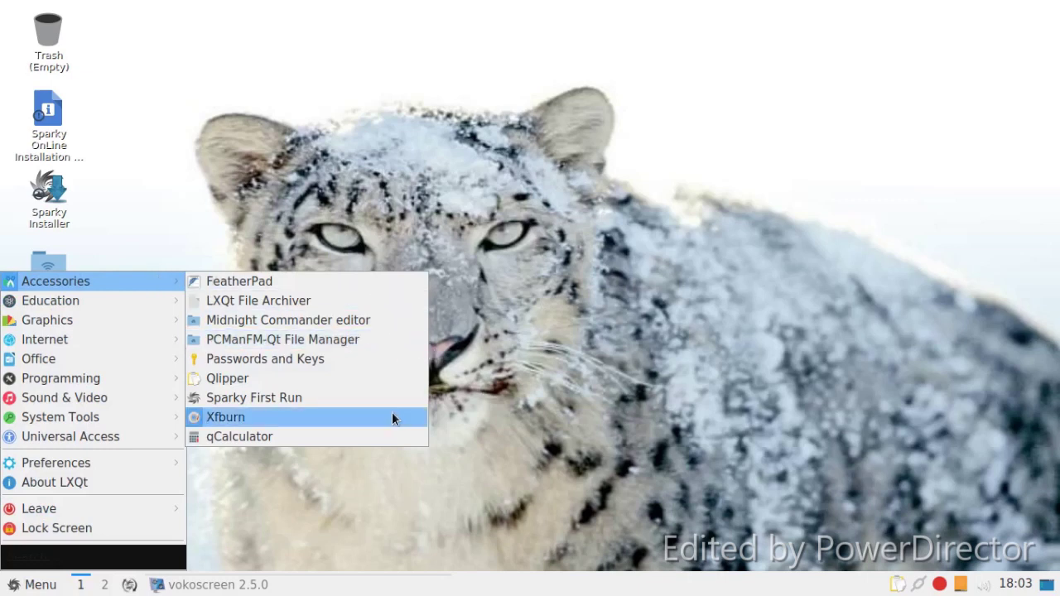
{"action": "left_click", "coordinate": [384, 341]}
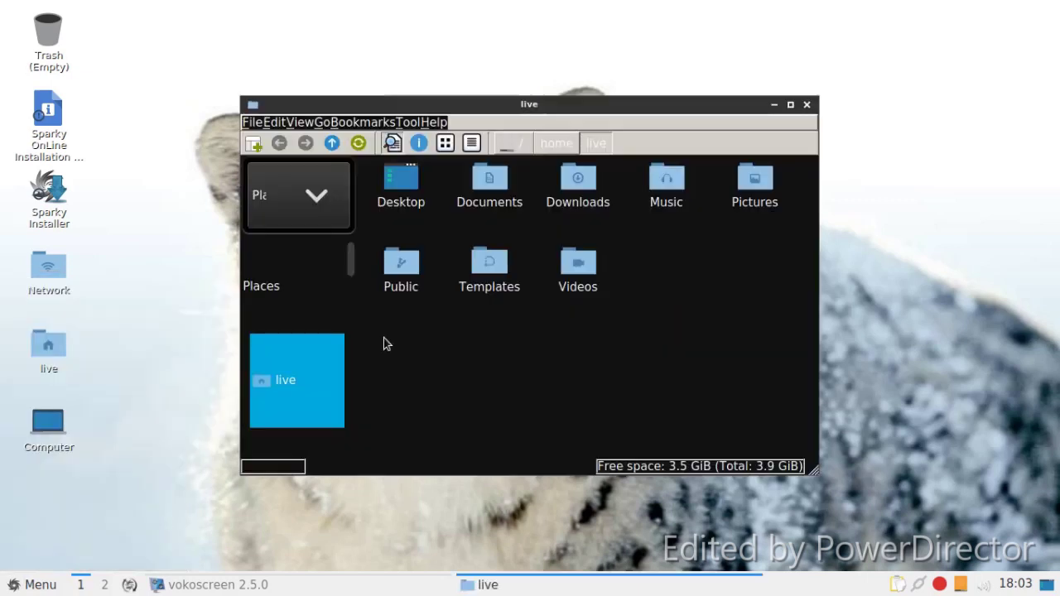
{"action": "left_click_drag", "start_coordinate": [439, 103], "coordinate": [392, 100]}
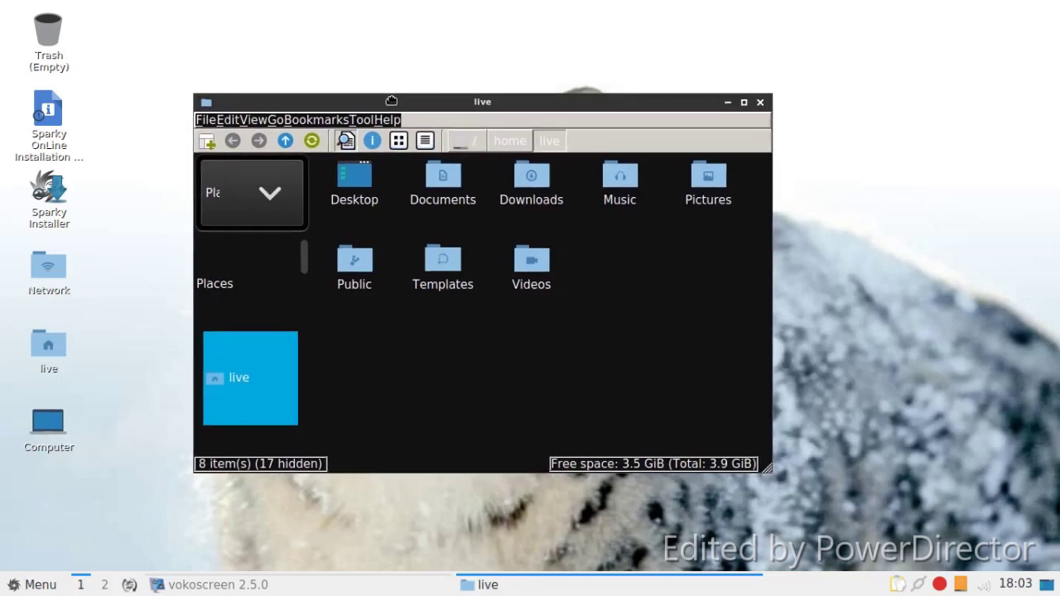
{"action": "left_click", "coordinate": [761, 108]}
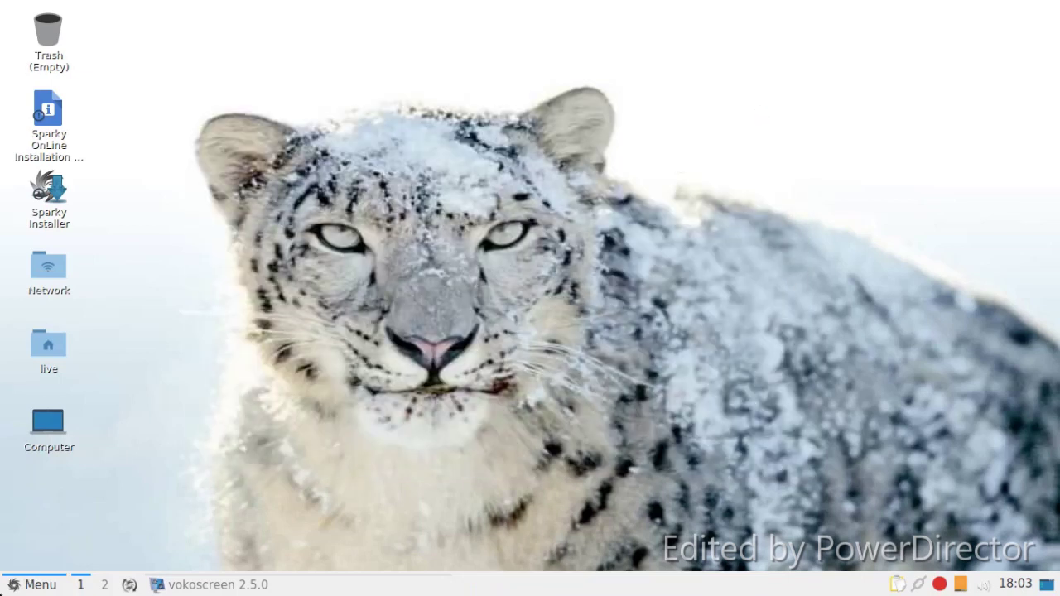
Step: Open the LXQt Monitor settings to view the display setup options and close them
{"action": "left_click", "coordinate": [28, 584]}
{"action": "mouse_move", "coordinate": [92, 285]}
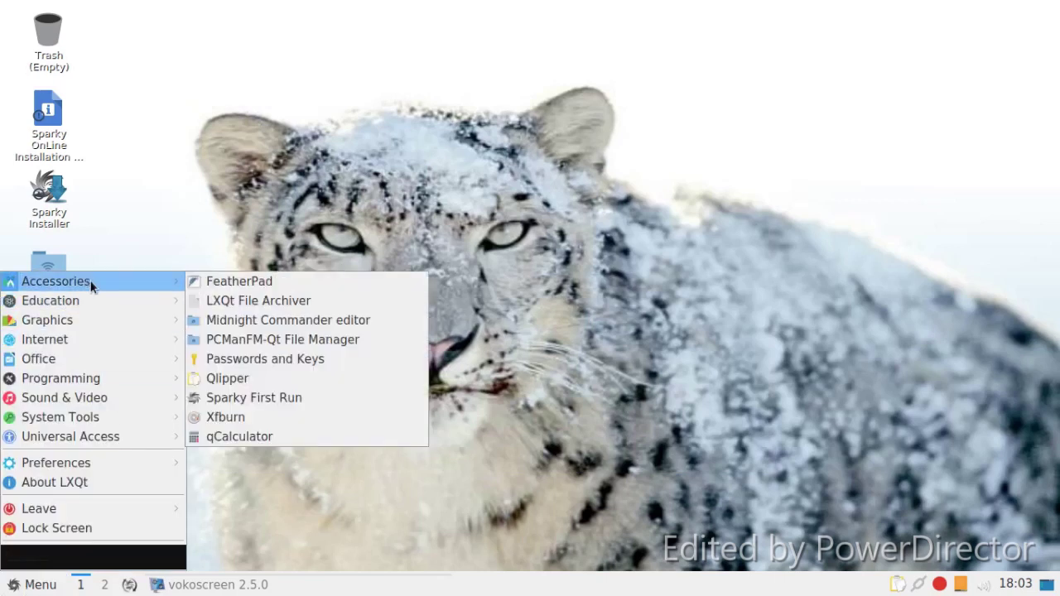
{"action": "mouse_move", "coordinate": [114, 306]}
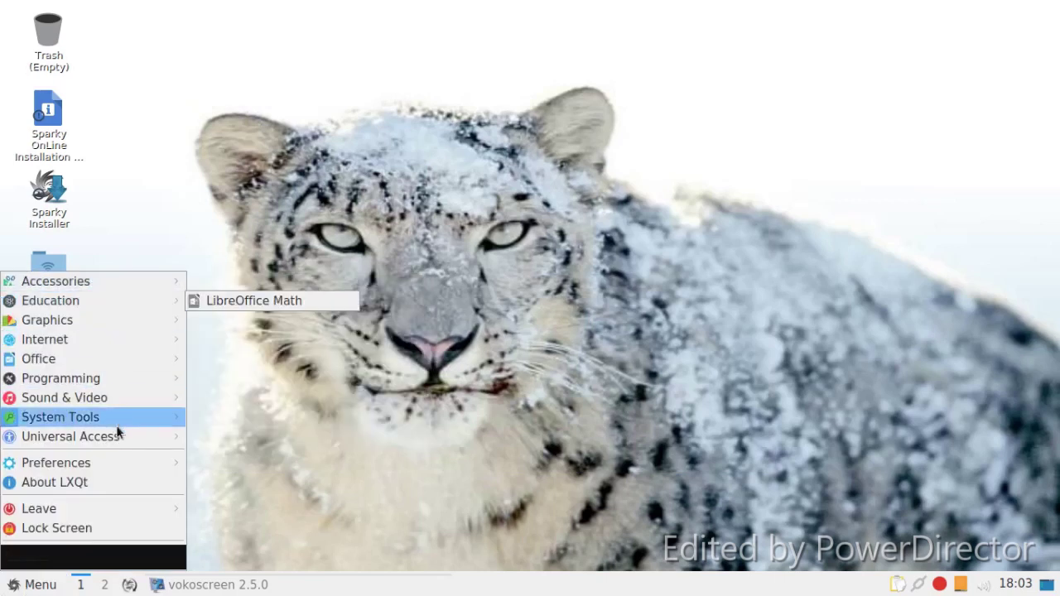
{"action": "mouse_move", "coordinate": [122, 460]}
{"action": "mouse_move", "coordinate": [354, 421]}
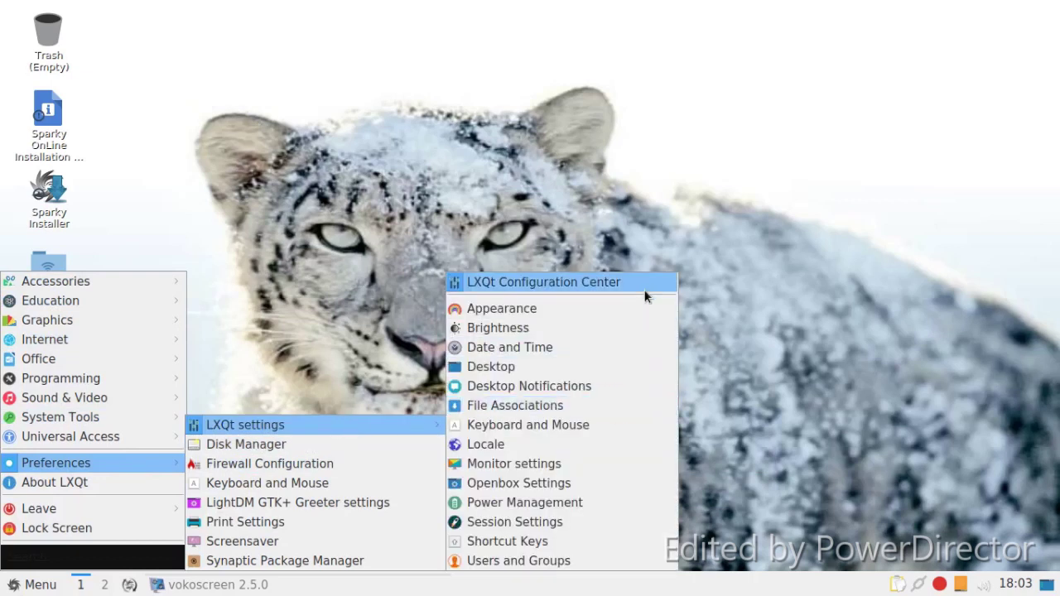
{"action": "left_click", "coordinate": [609, 463]}
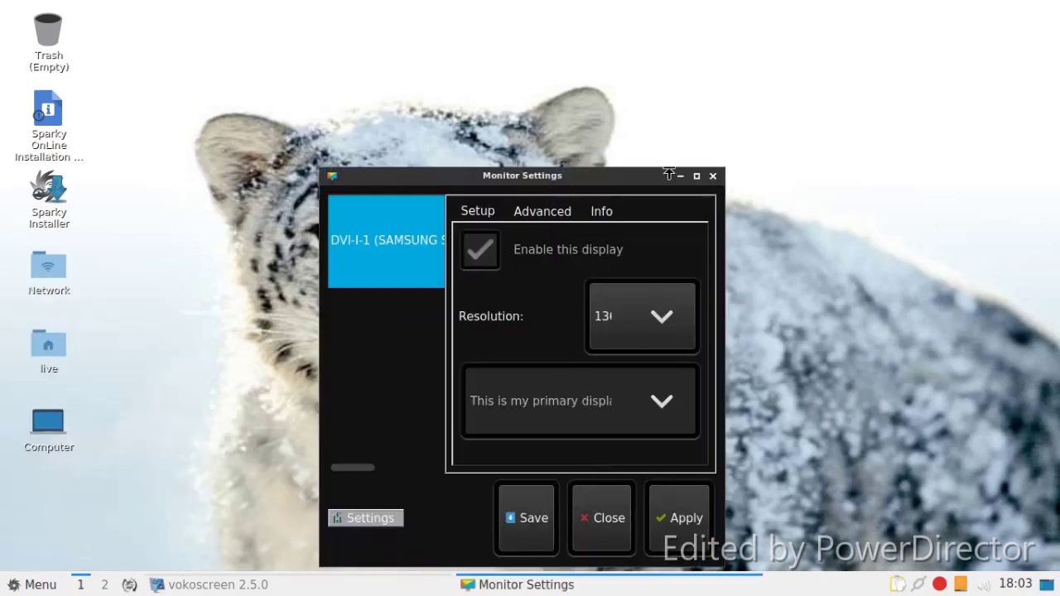
{"action": "left_click", "coordinate": [713, 179]}
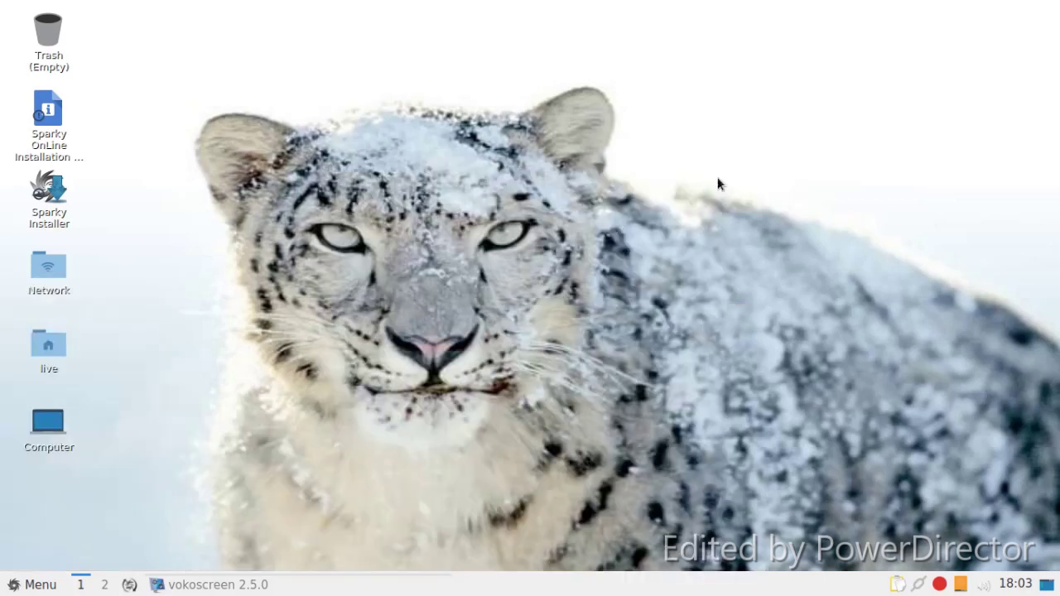
Step: Open the FeatherPad text editor with an empty document and close it
{"action": "left_click", "coordinate": [60, 585]}
{"action": "mouse_move", "coordinate": [171, 280]}
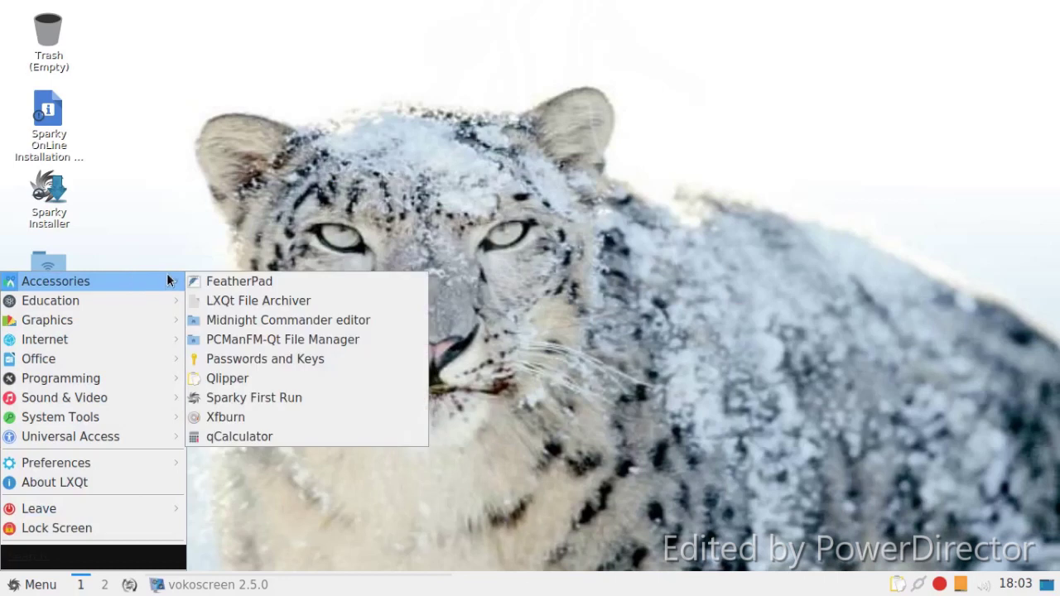
{"action": "left_click", "coordinate": [231, 282]}
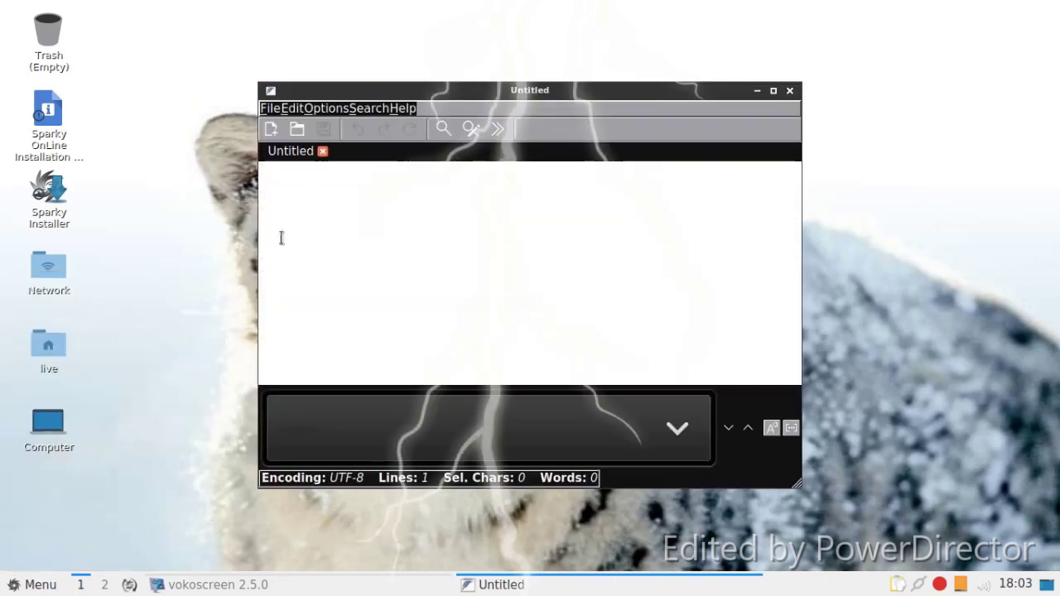
{"action": "left_click", "coordinate": [789, 90]}
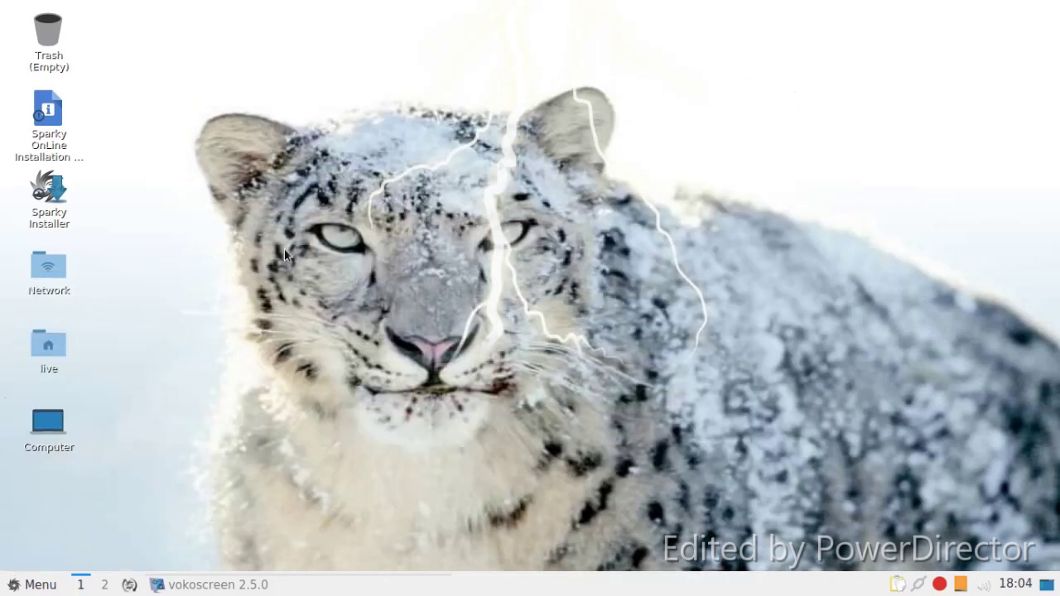
Step: Try to start the Sparky Backup System and dismiss its message
{"action": "left_click", "coordinate": [25, 586]}
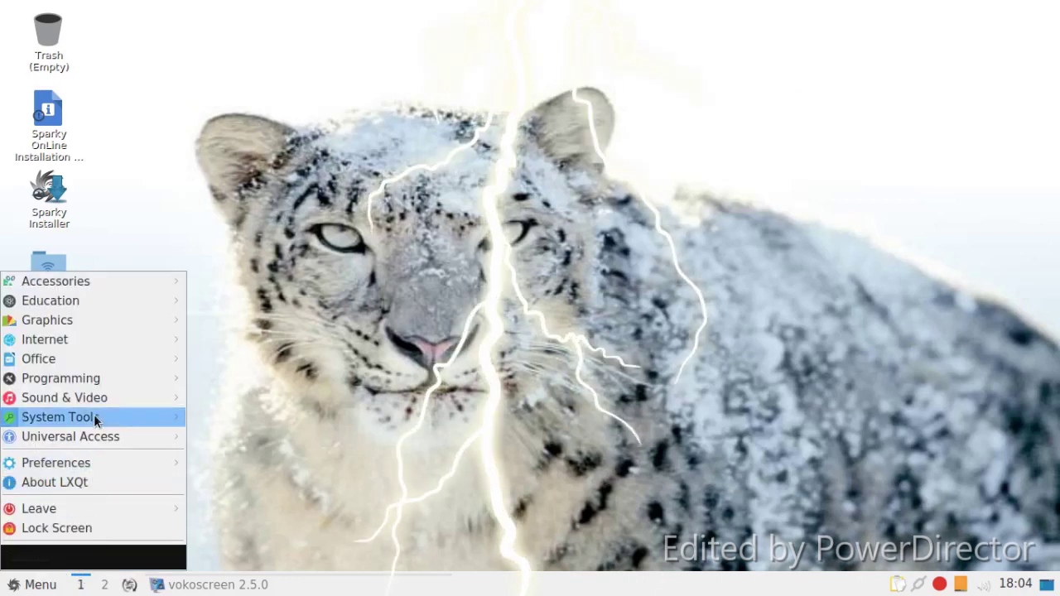
{"action": "mouse_move", "coordinate": [94, 416]}
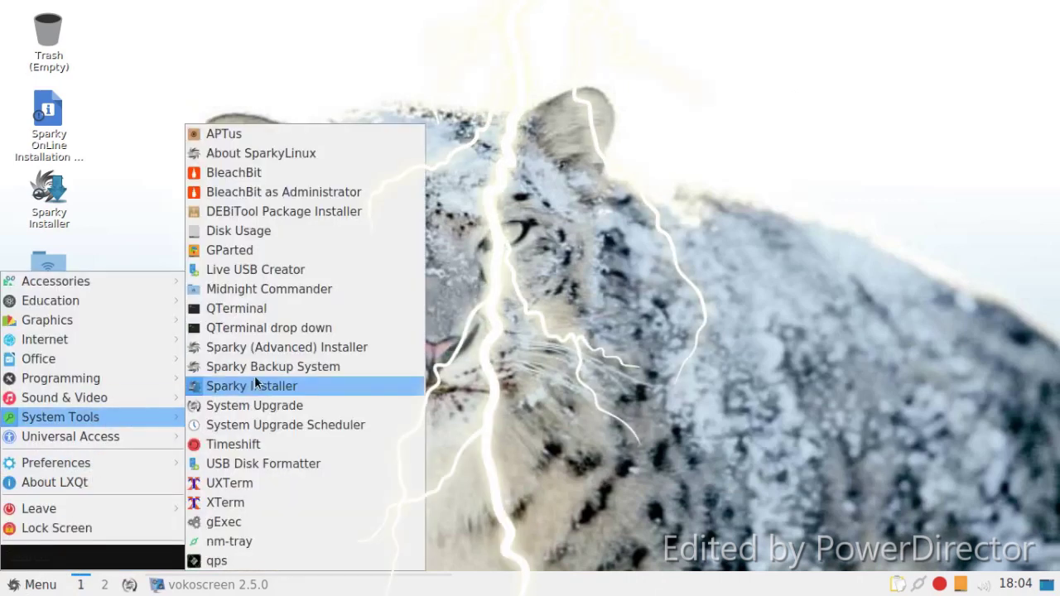
{"action": "left_click", "coordinate": [315, 367]}
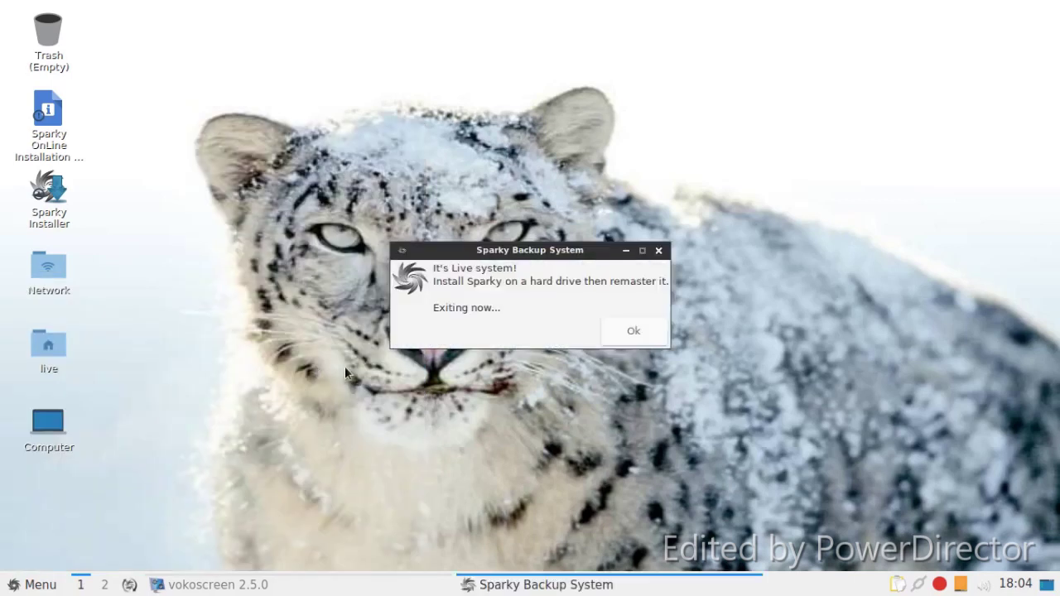
{"action": "left_click", "coordinate": [634, 331]}
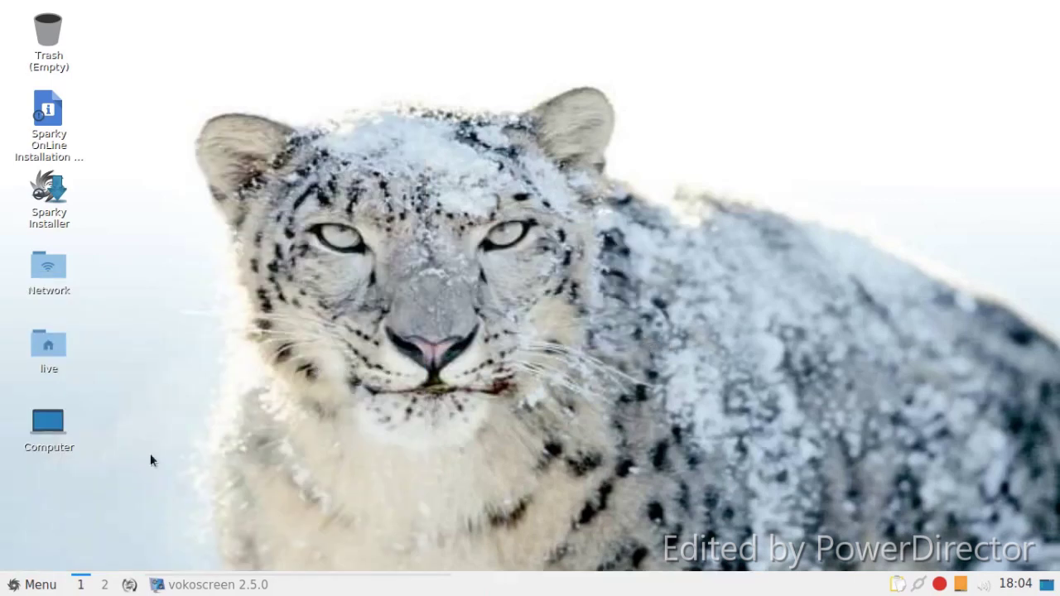
Step: Open the LXQt Configuration Center to view the available LXQt settings
{"action": "left_click", "coordinate": [34, 585]}
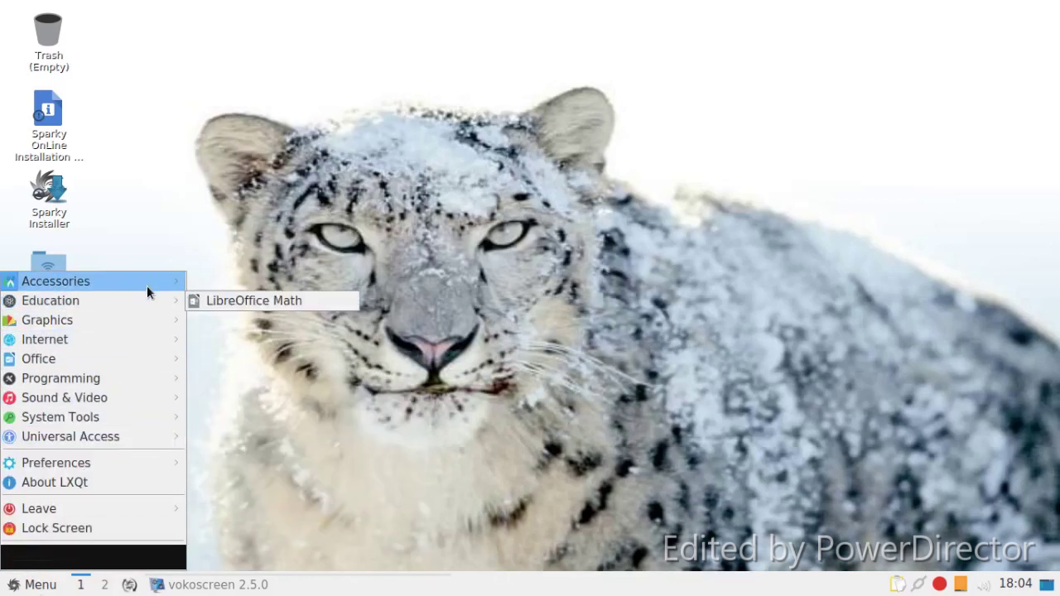
{"action": "mouse_move", "coordinate": [147, 285]}
{"action": "mouse_move", "coordinate": [164, 469]}
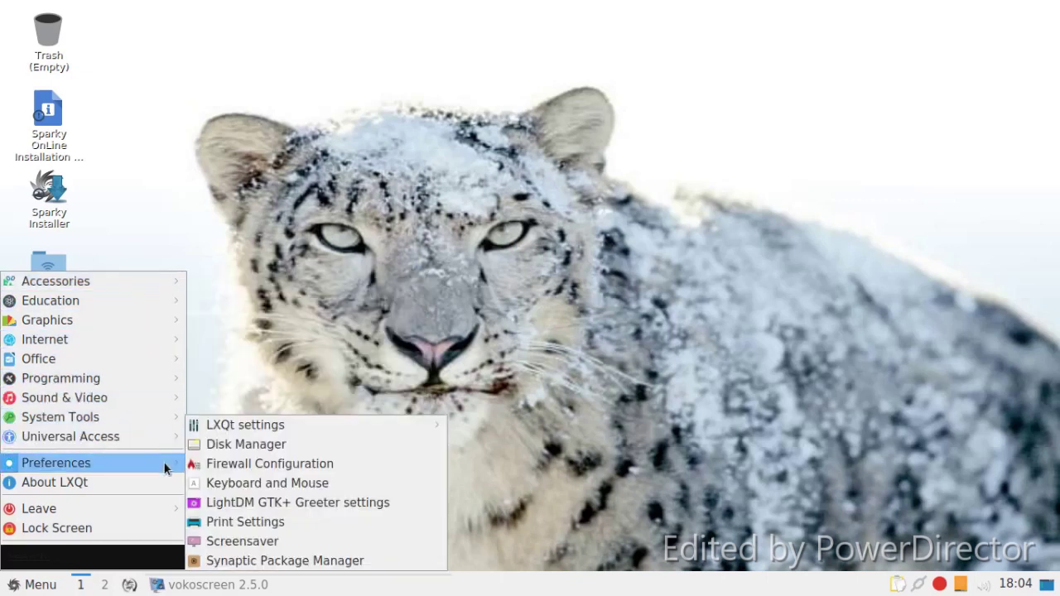
{"action": "mouse_move", "coordinate": [270, 426]}
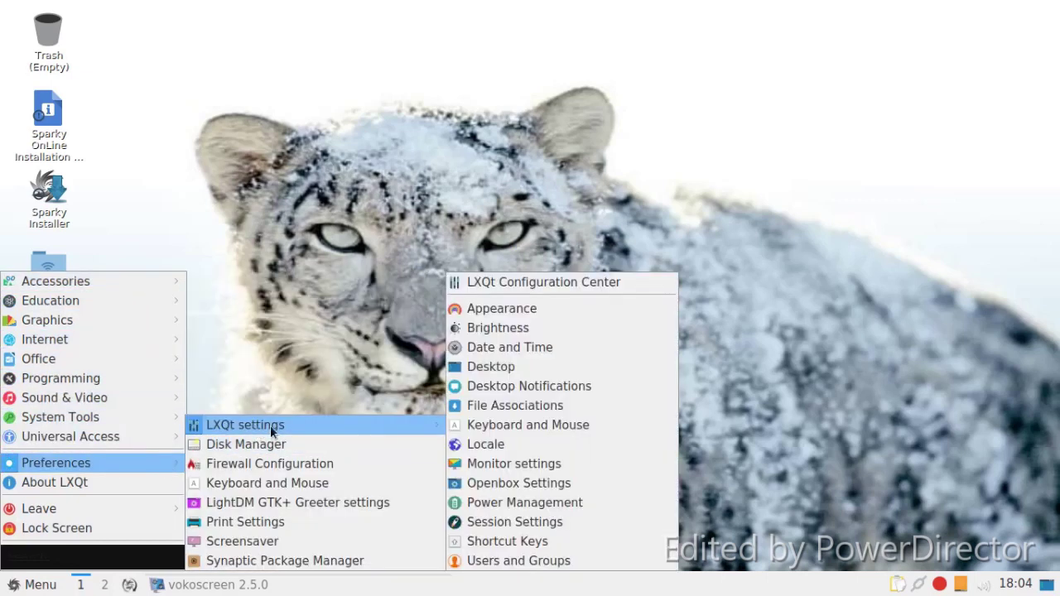
{"action": "left_click", "coordinate": [575, 279]}
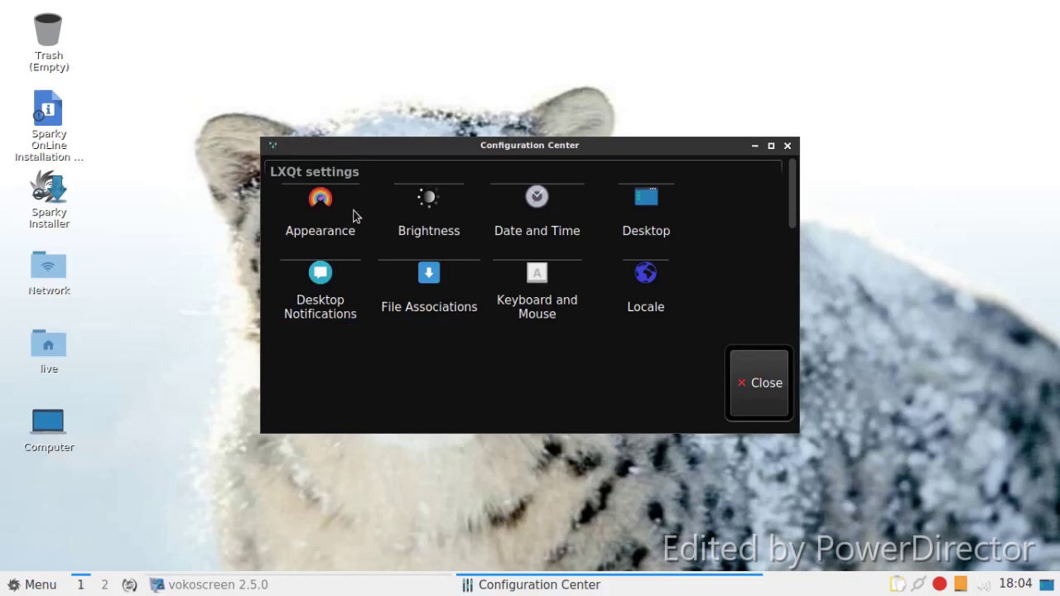
Step: Open the LXQt Appearance settings and set the Qt widget style to bb10bright
{"action": "double_click", "coordinate": [336, 211]}
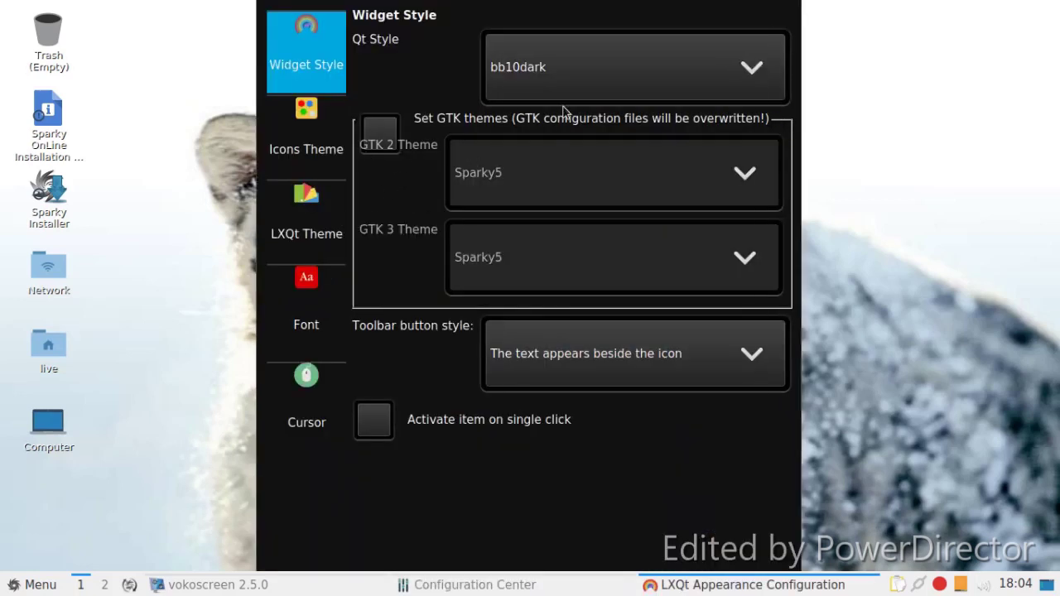
{"action": "left_click", "coordinate": [603, 91]}
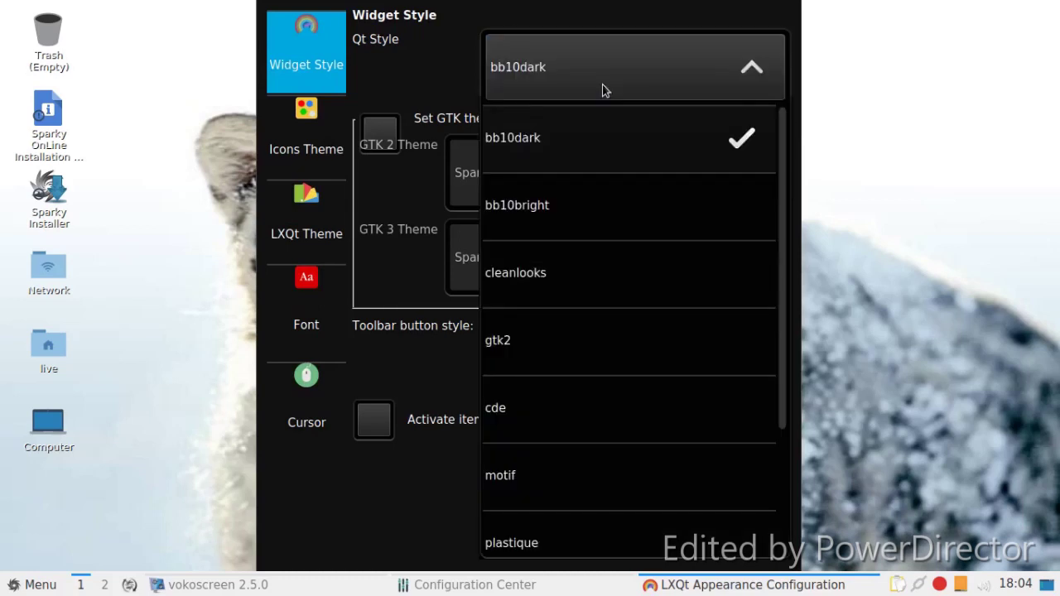
{"action": "left_click", "coordinate": [602, 222]}
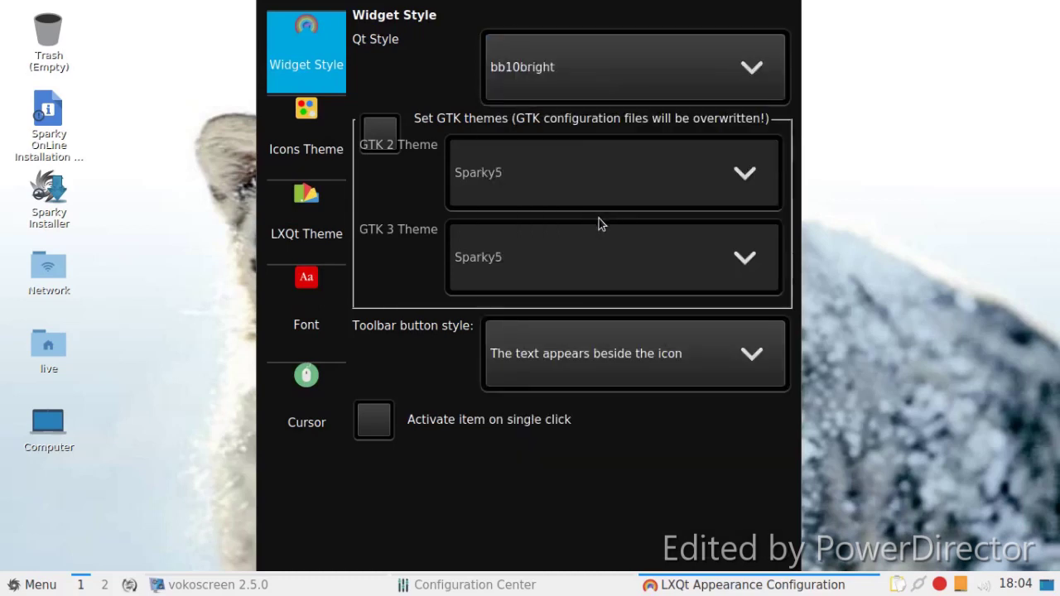
Step: Enable setting the GTK themes and change the toolbar button style to Default
{"action": "left_click", "coordinate": [569, 377]}
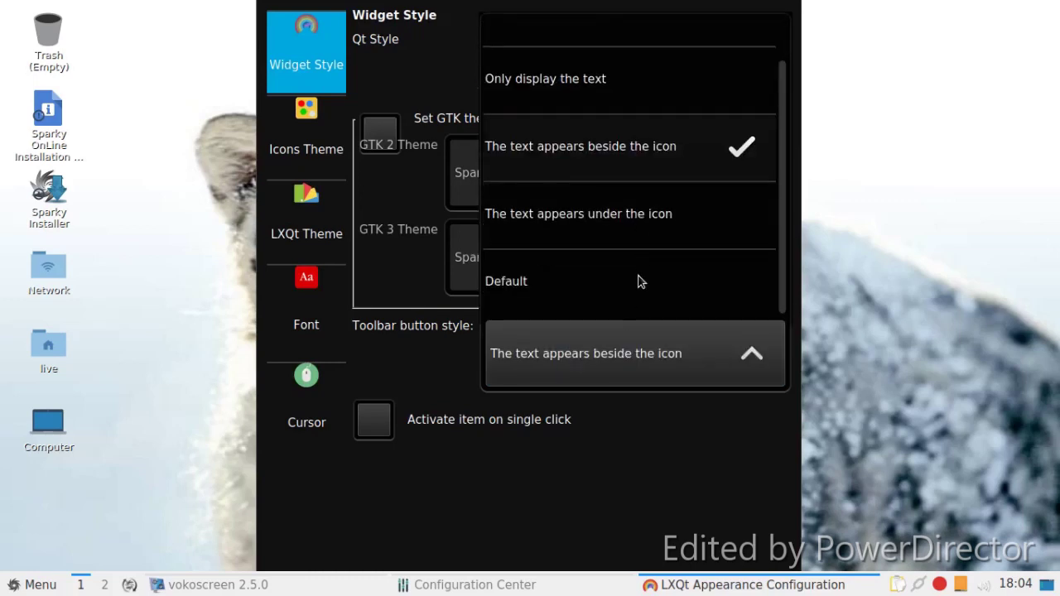
{"action": "left_click", "coordinate": [408, 188]}
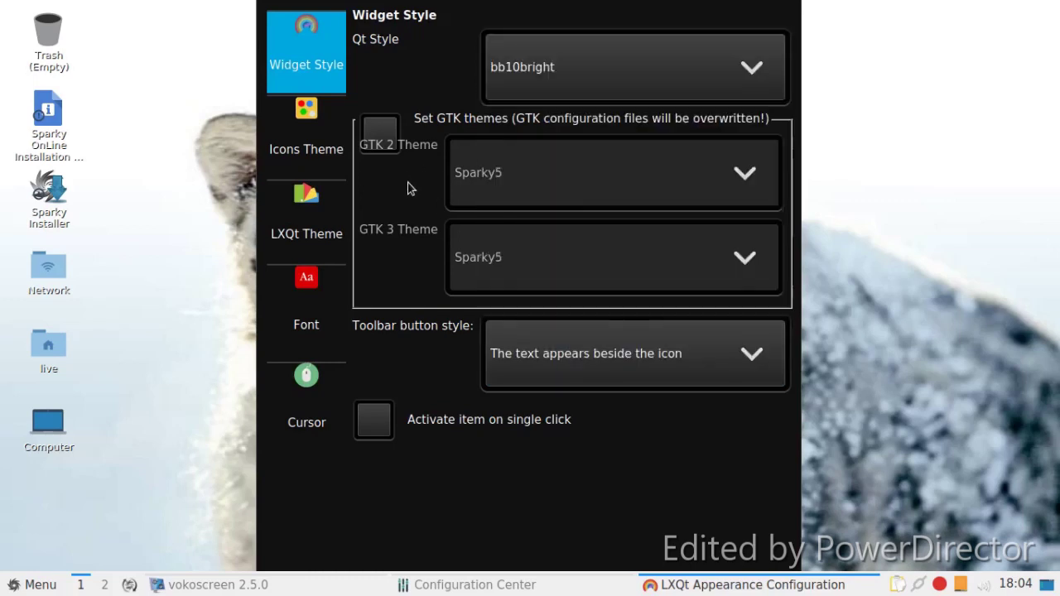
{"action": "left_click", "coordinate": [381, 134]}
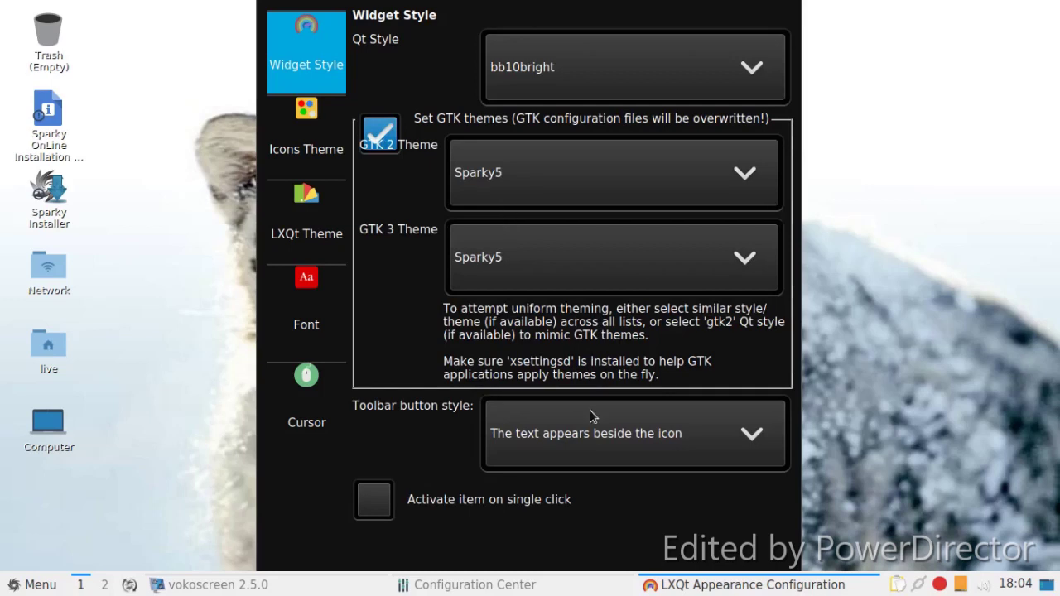
{"action": "scroll", "coordinate": [590, 417], "scroll_direction": "down", "scroll_amount": 2}
{"action": "left_click", "coordinate": [591, 580]}
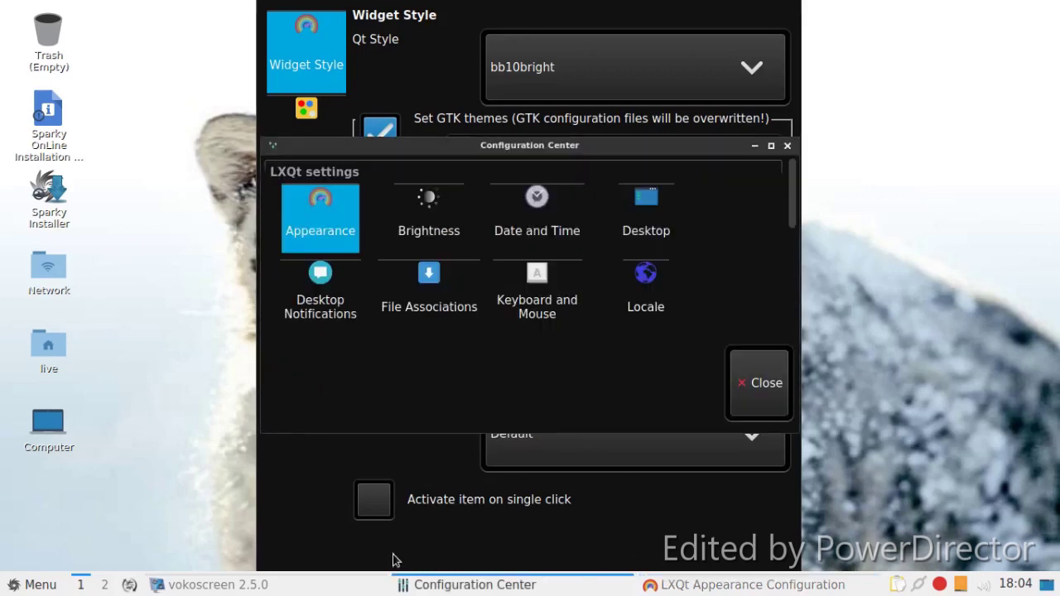
{"action": "left_click", "coordinate": [426, 80]}
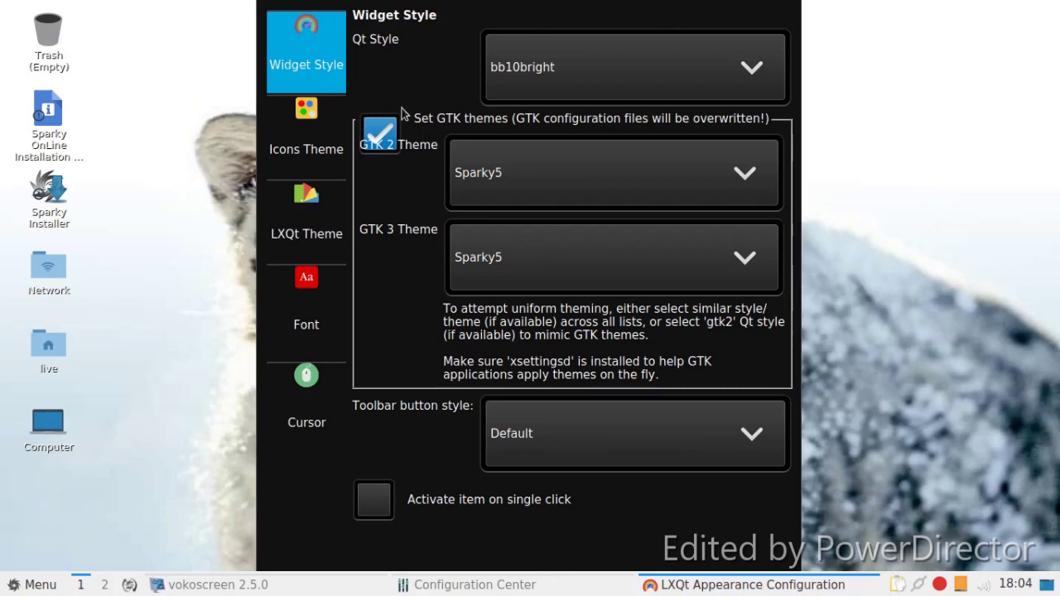
Step: Set the GTK 3 theme to Numix-SX-Light
{"action": "left_click", "coordinate": [484, 281]}
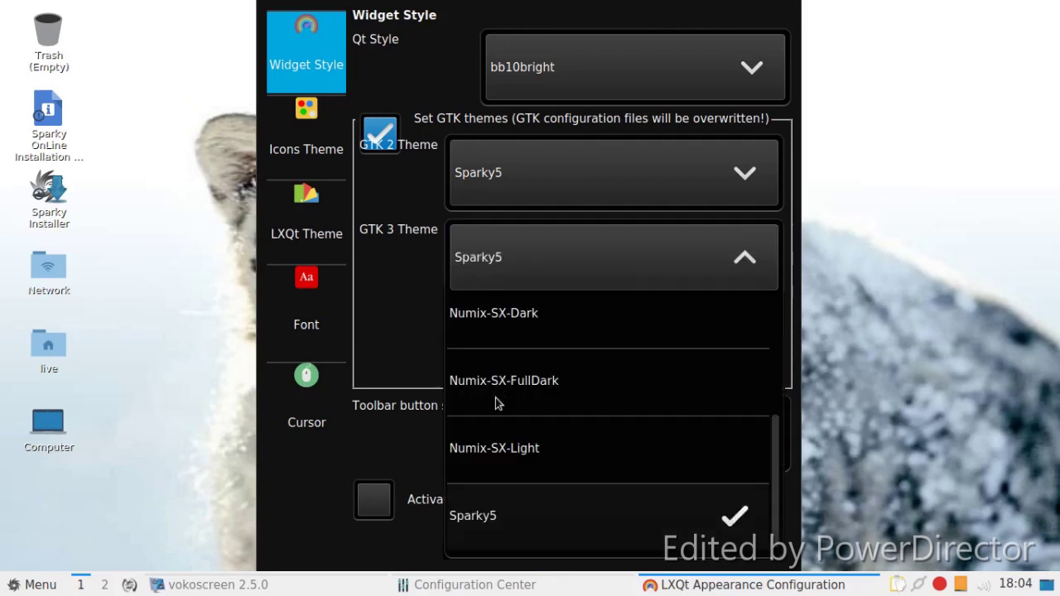
{"action": "left_click", "coordinate": [489, 448]}
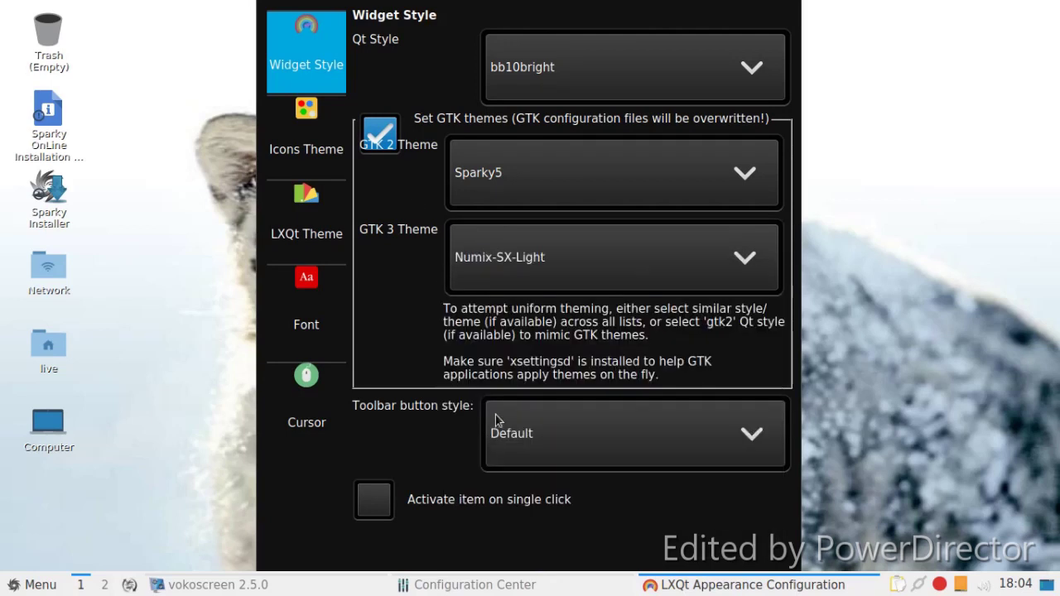
{"action": "left_click", "coordinate": [530, 449]}
{"action": "left_click", "coordinate": [696, 362]}
{"action": "left_click", "coordinate": [654, 282]}
{"action": "left_click", "coordinate": [727, 452]}
{"action": "left_click", "coordinate": [654, 275]}
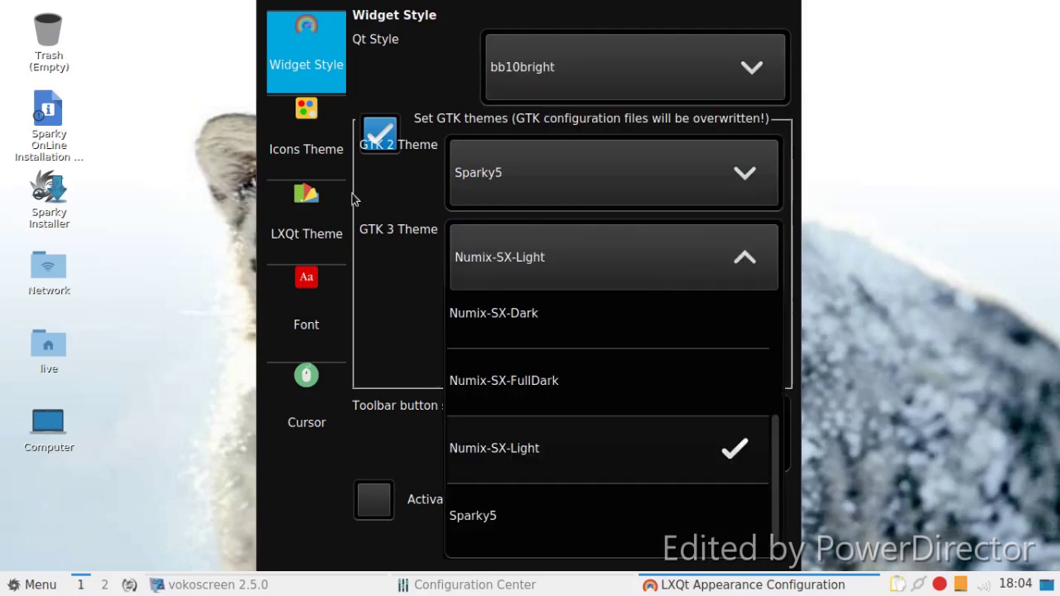
{"action": "left_click", "coordinate": [393, 246]}
Step: Turn off setting the GTK themes and keep Default as the toolbar button style
{"action": "left_click", "coordinate": [379, 131]}
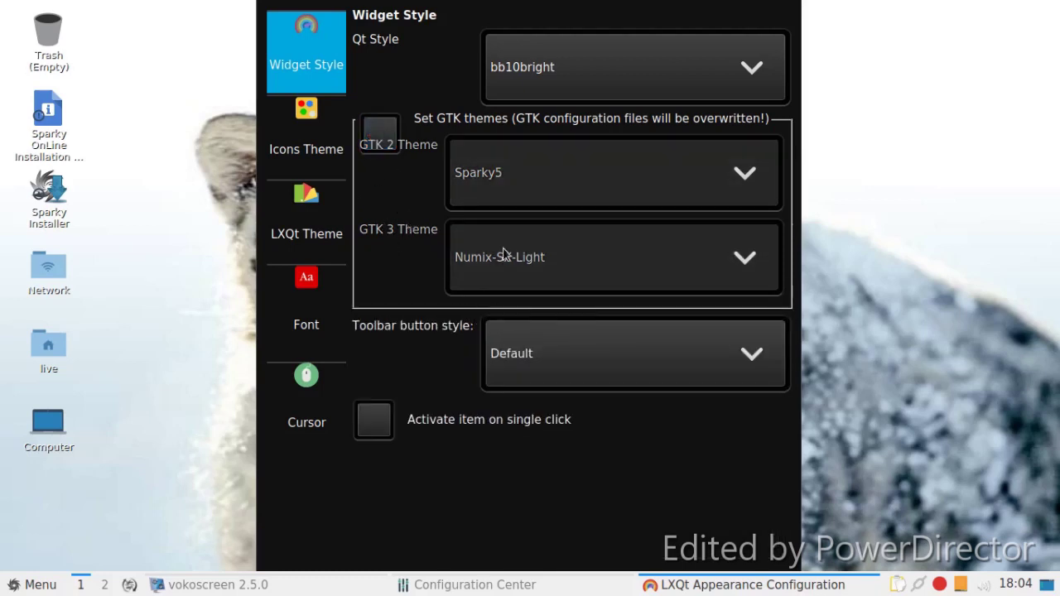
{"action": "left_click", "coordinate": [547, 354]}
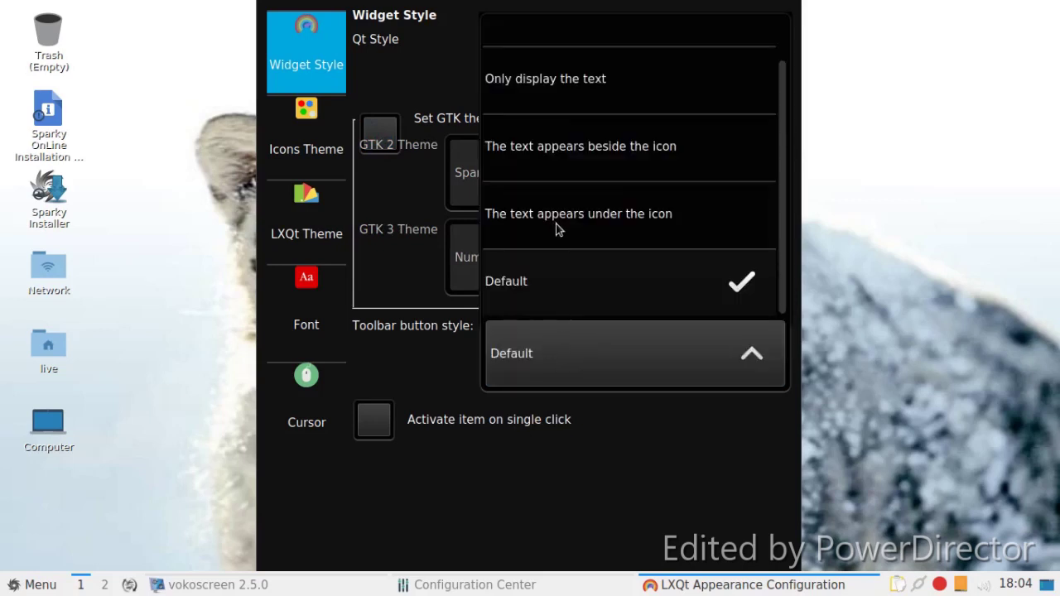
{"action": "left_click", "coordinate": [748, 286]}
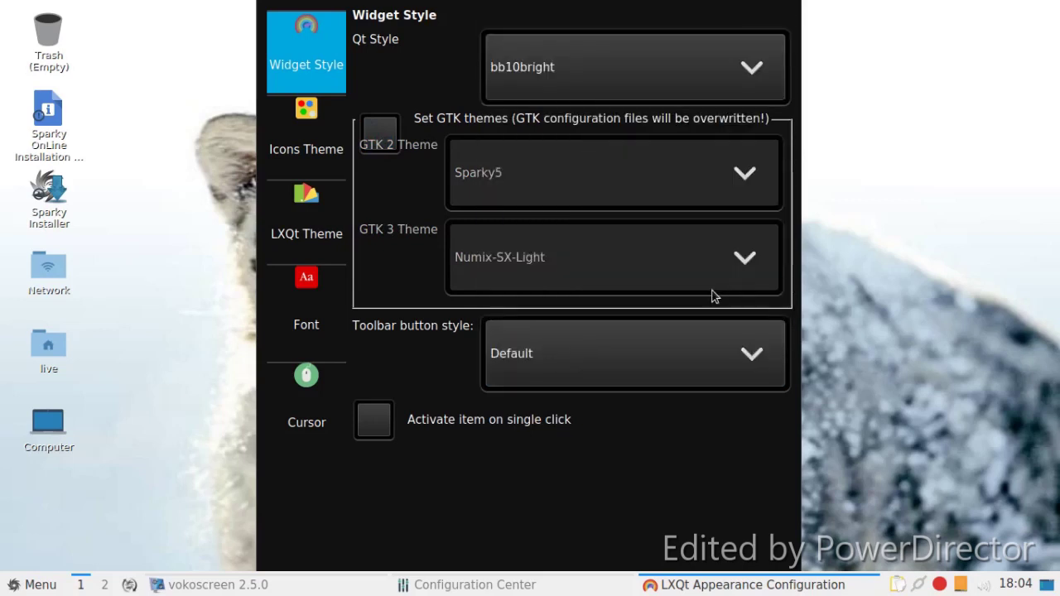
Step: Look through the available Qt styles and set the widget style to bb10dark
{"action": "left_click", "coordinate": [540, 80]}
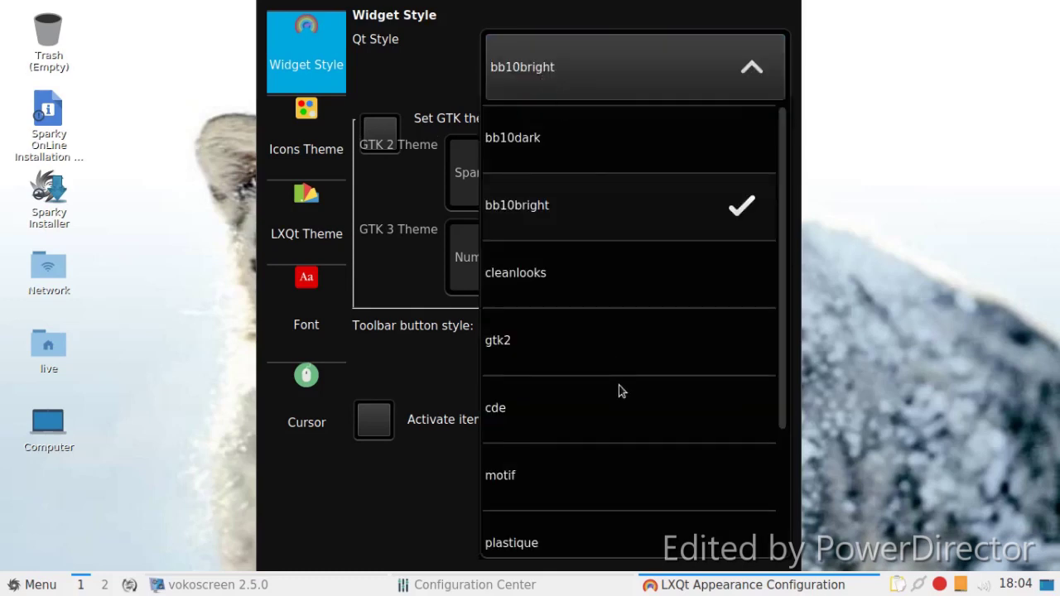
{"action": "scroll", "coordinate": [620, 393], "scroll_direction": "down", "scroll_amount": 2}
{"action": "scroll", "coordinate": [622, 401], "scroll_direction": "up", "scroll_amount": 2}
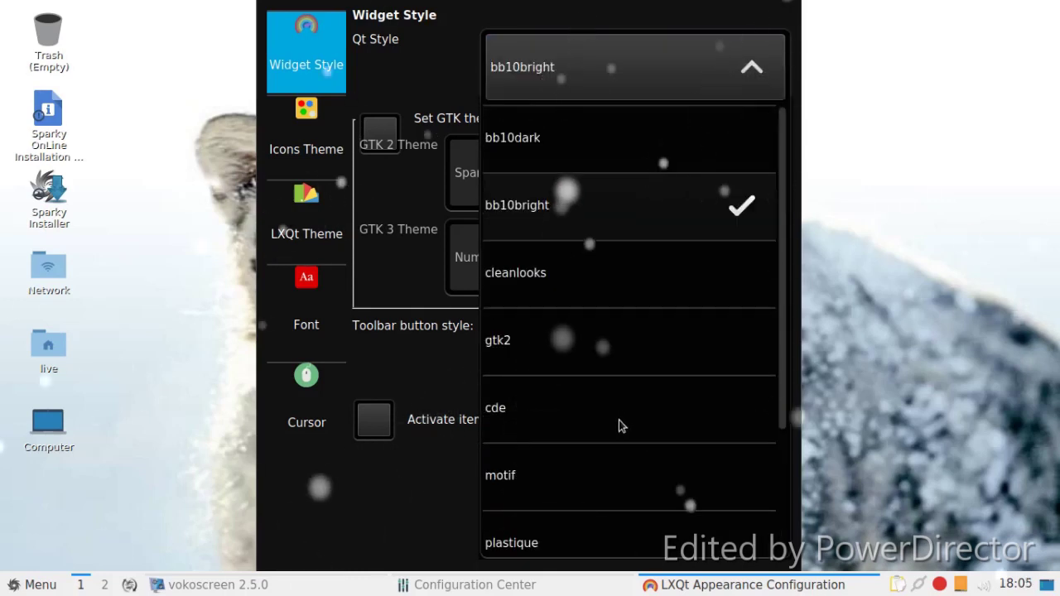
{"action": "left_click", "coordinate": [549, 147]}
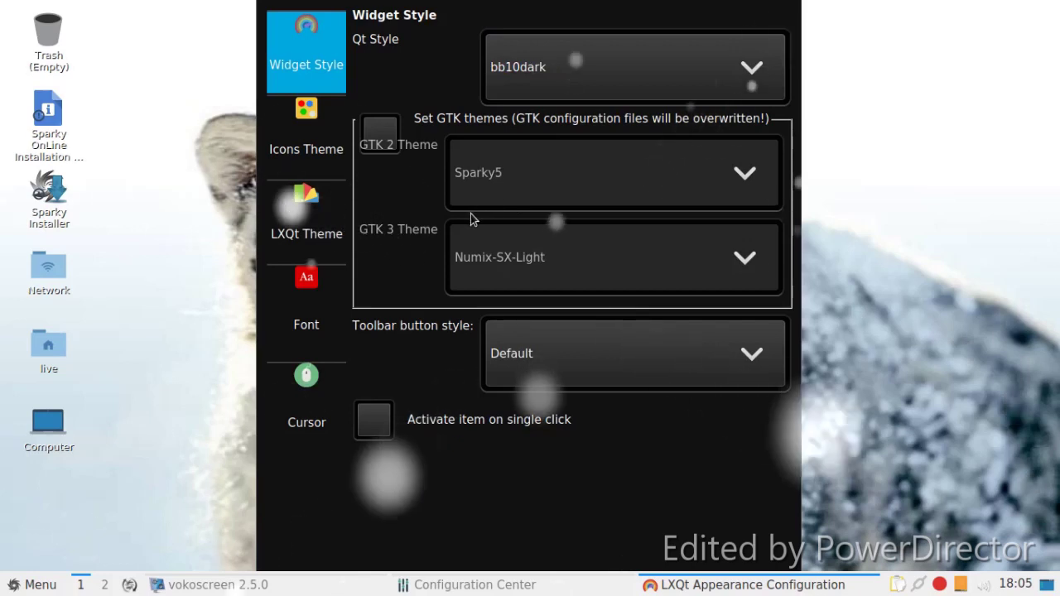
Step: Enable item activation on single click and set the toolbar button style to show the text beside the icon
{"action": "left_click", "coordinate": [379, 424]}
{"action": "left_click", "coordinate": [530, 365]}
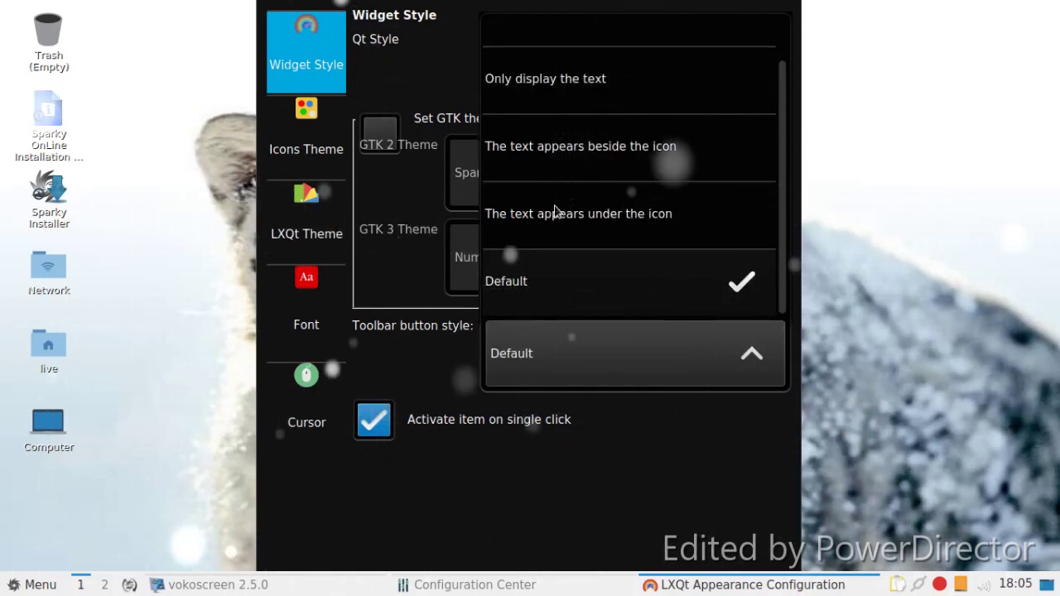
{"action": "left_click", "coordinate": [559, 157]}
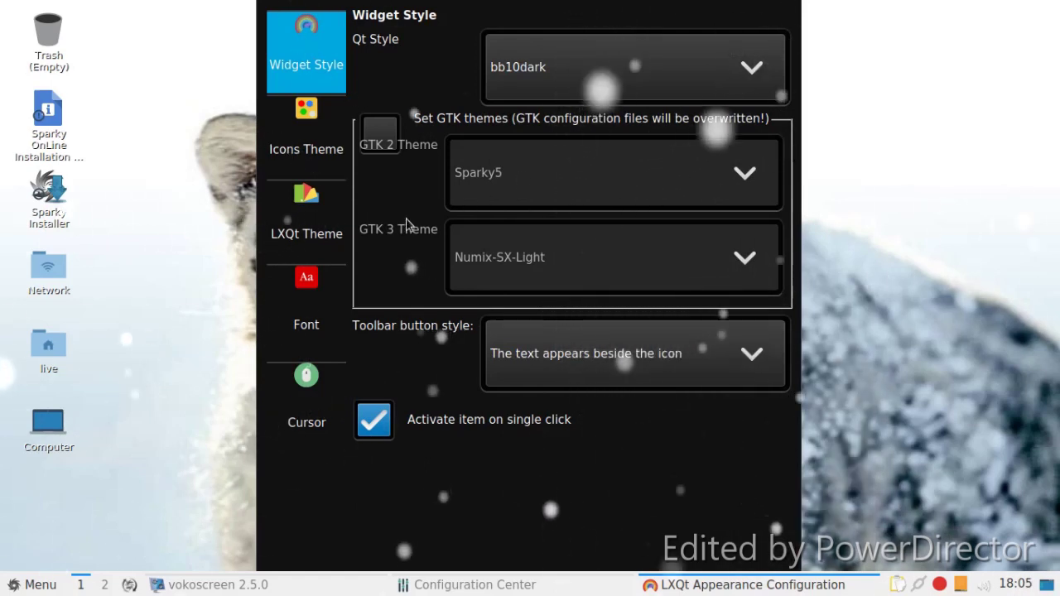
Step: Try the HighContrast, GNOME and Oxygen icon themes and settle on Ultra-Flat-Icons
{"action": "left_click", "coordinate": [306, 137]}
{"action": "left_click", "coordinate": [398, 177]}
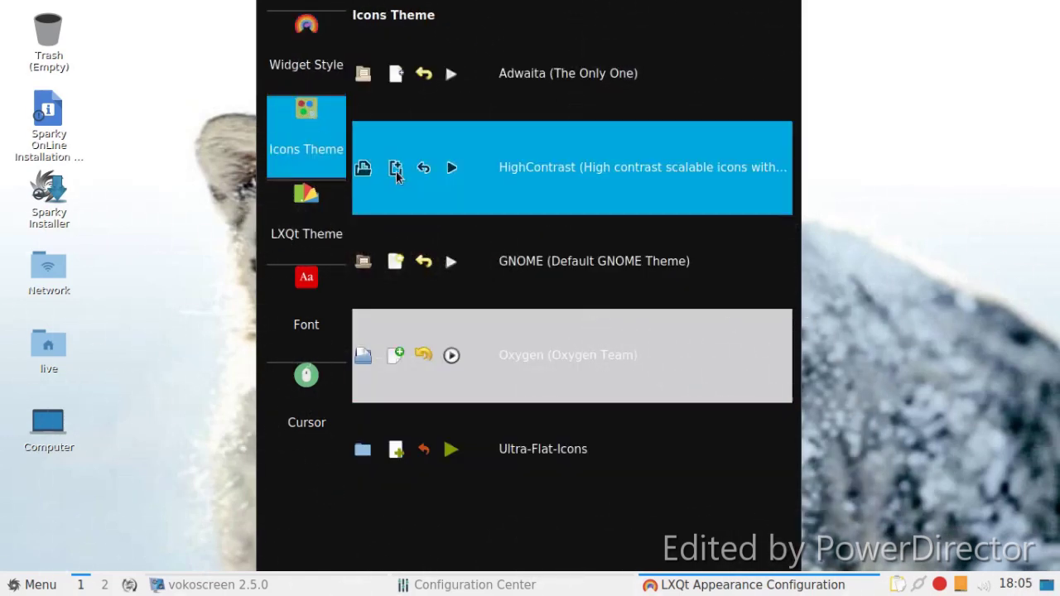
{"action": "left_click", "coordinate": [594, 252]}
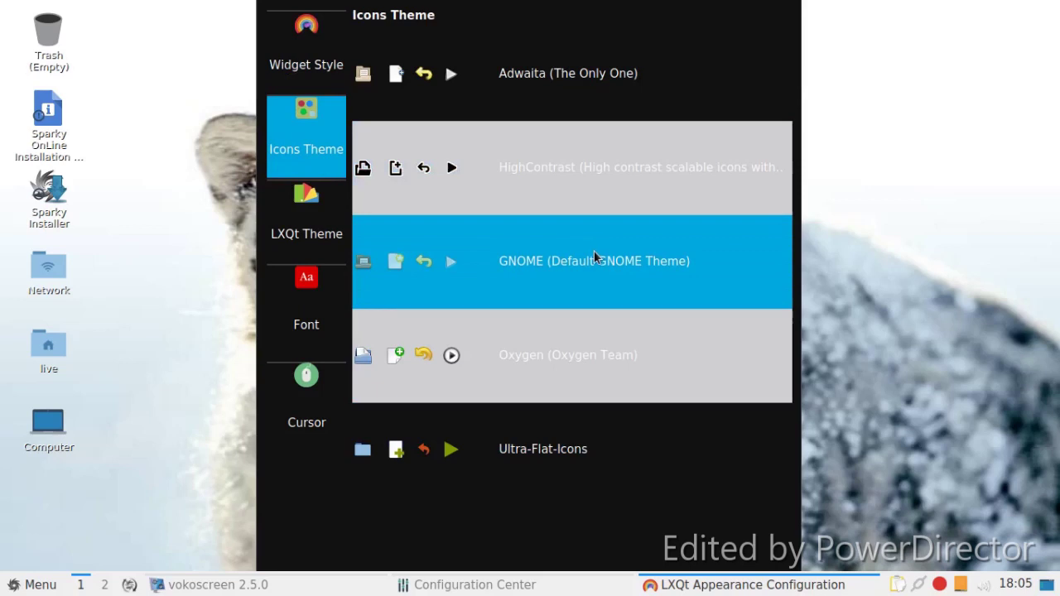
{"action": "left_click", "coordinate": [583, 374]}
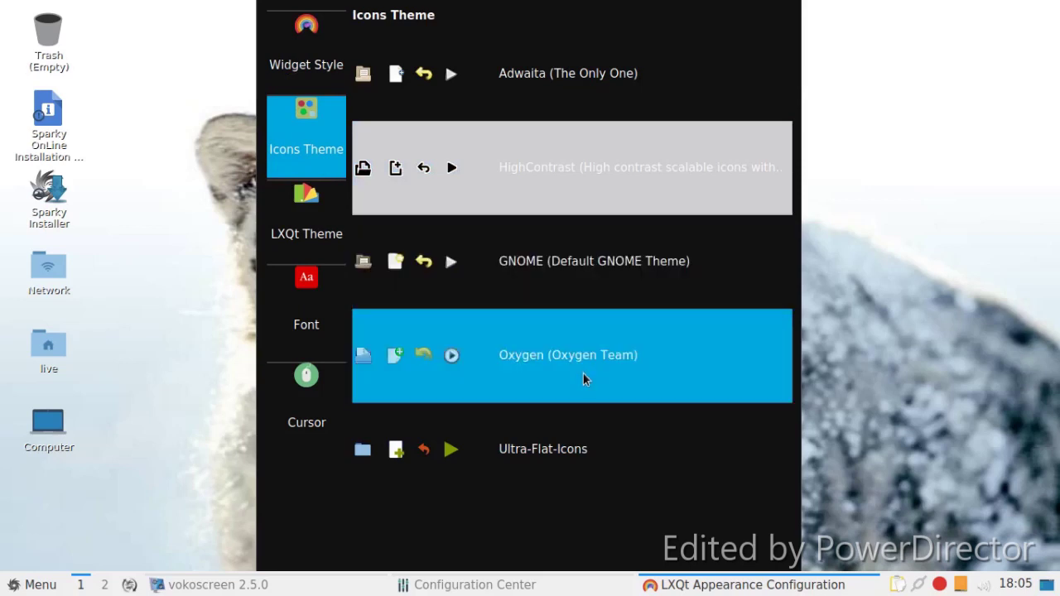
{"action": "left_click", "coordinate": [566, 460]}
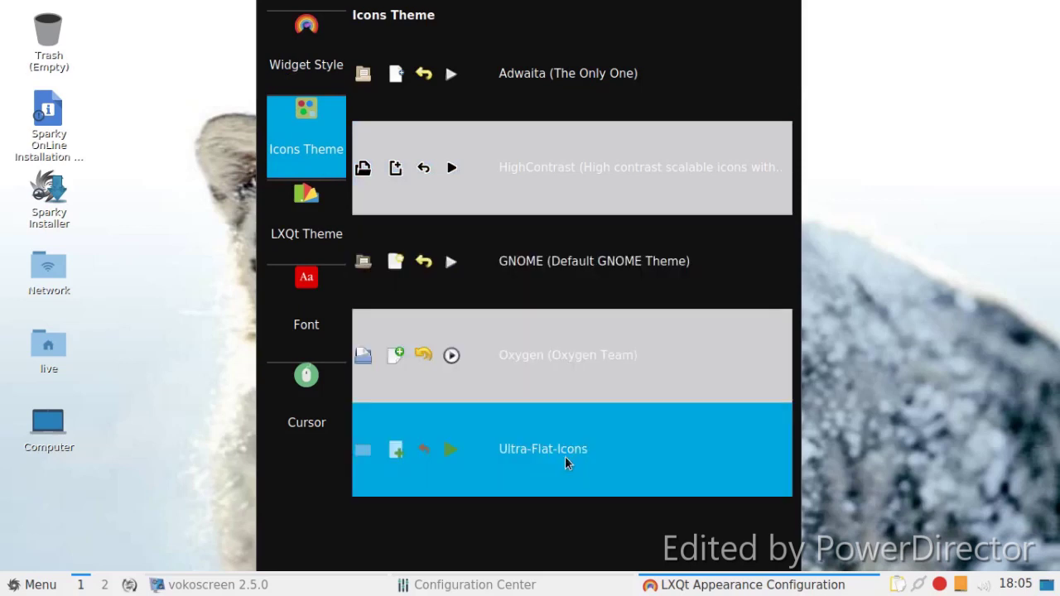
Step: Set the default user interface font to ClearlyU Alternate Glyphs
{"action": "left_click", "coordinate": [307, 235]}
{"action": "left_click", "coordinate": [306, 311]}
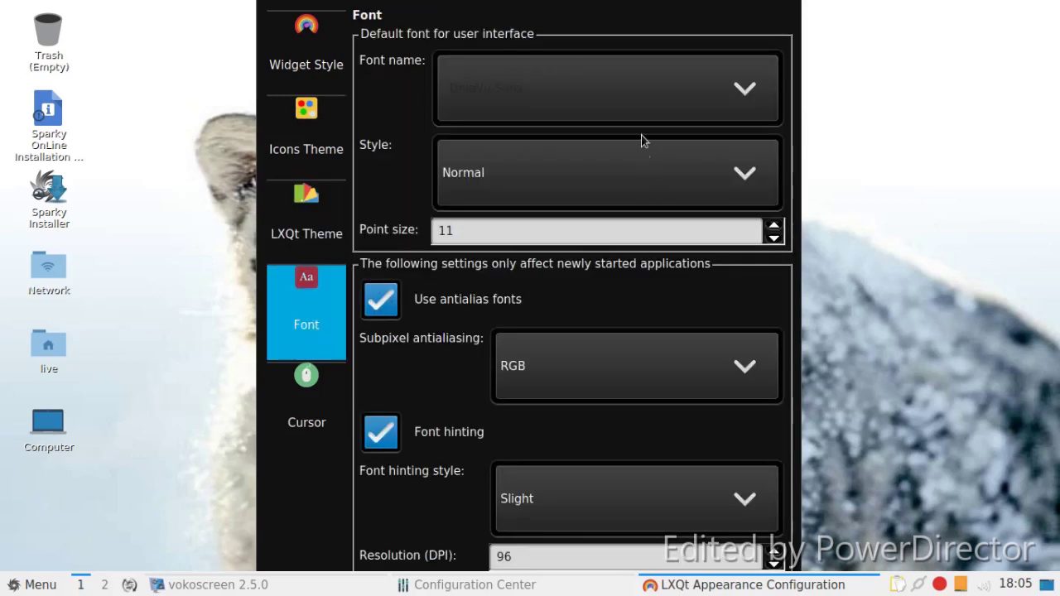
{"action": "left_click", "coordinate": [742, 90]}
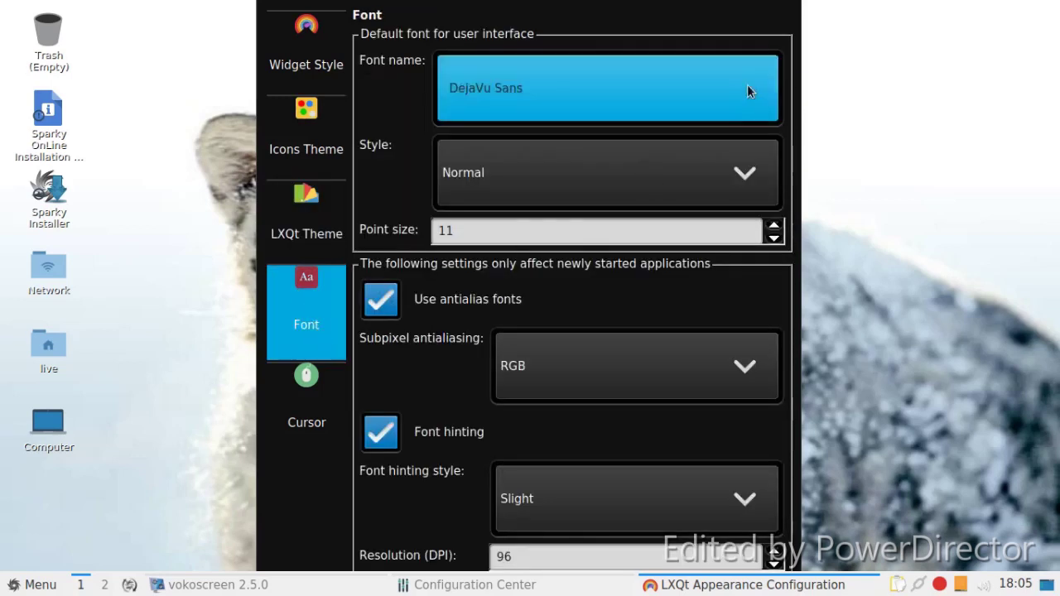
{"action": "left_click", "coordinate": [744, 91]}
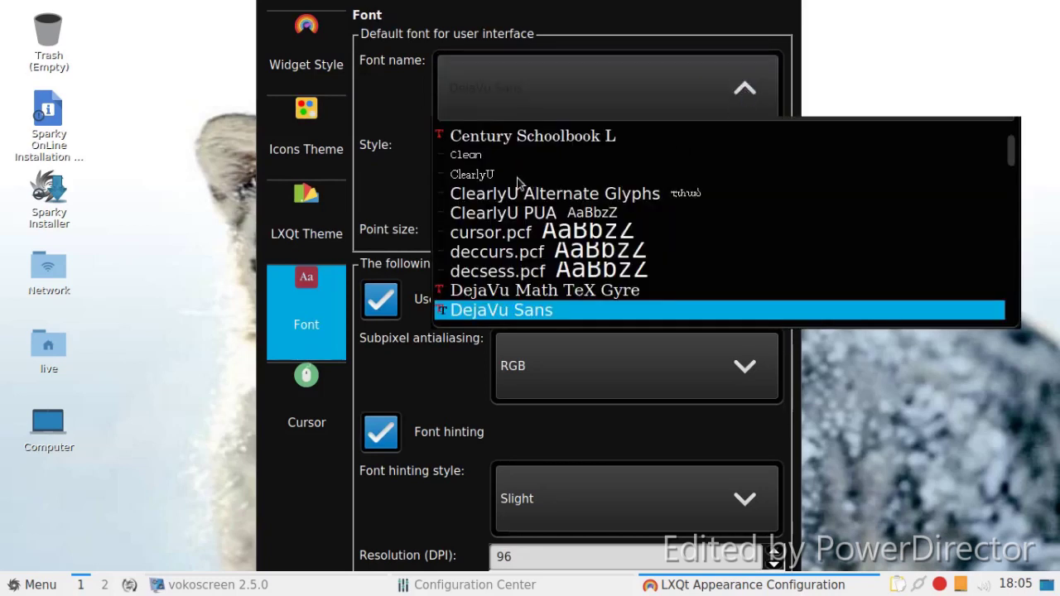
{"action": "left_click", "coordinate": [491, 196]}
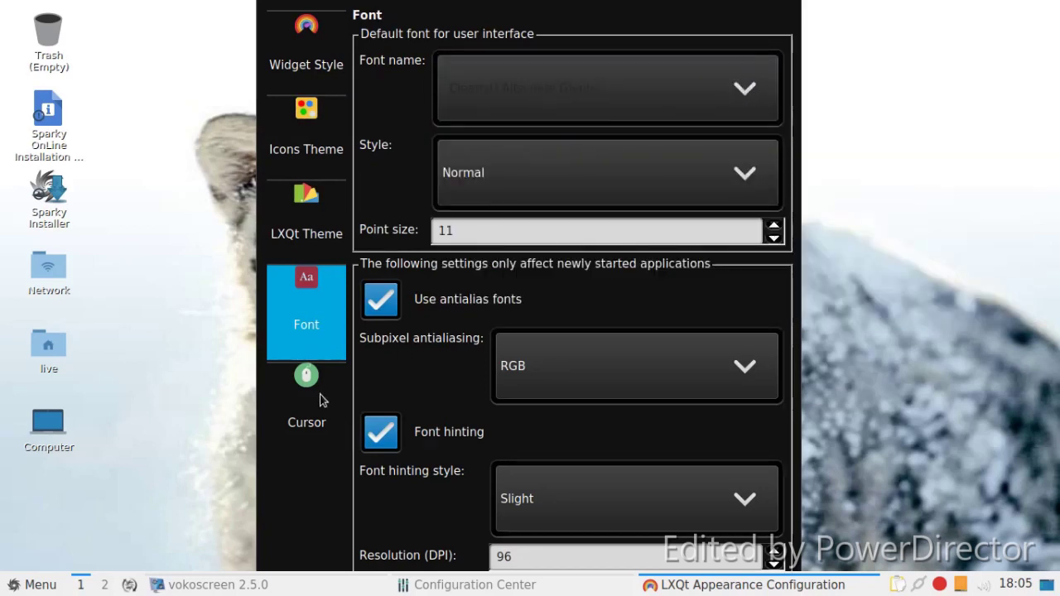
Step: View the cursor theme choices and set the Qt widget style to gtk2
{"action": "left_click", "coordinate": [319, 397]}
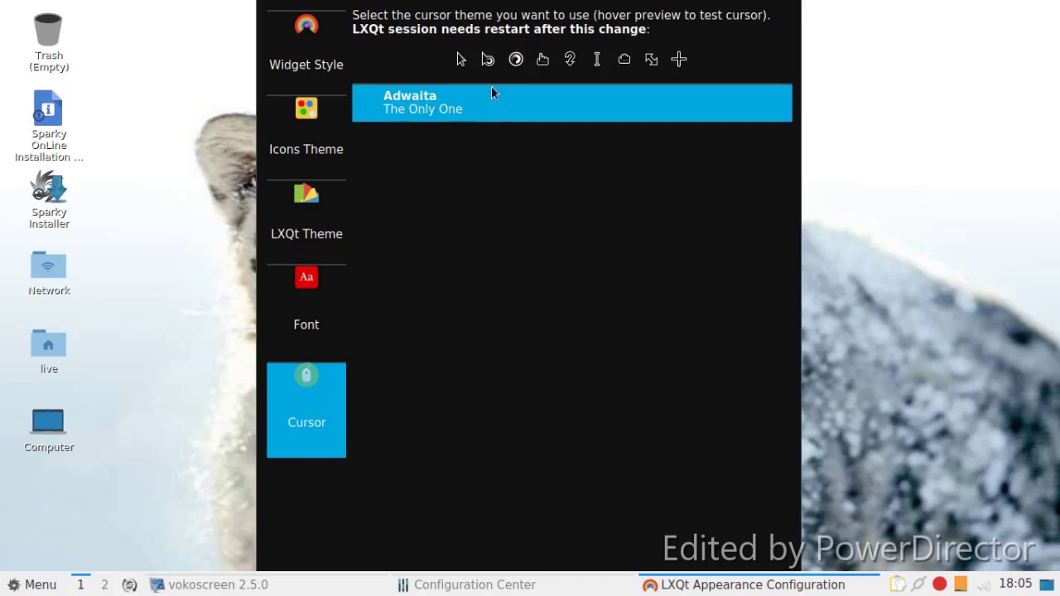
{"action": "left_click", "coordinate": [297, 38]}
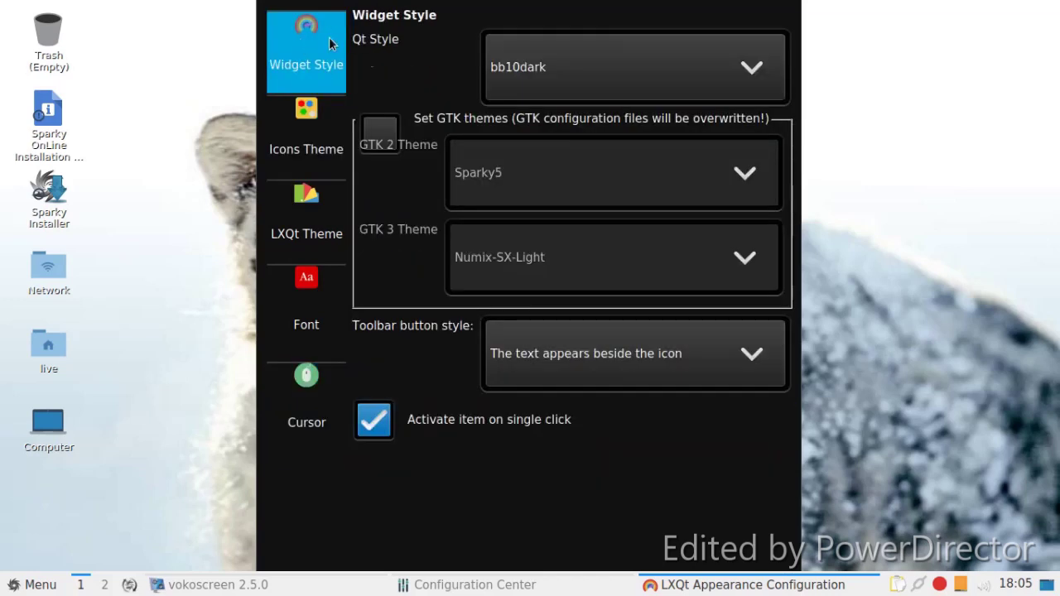
{"action": "left_click", "coordinate": [516, 66]}
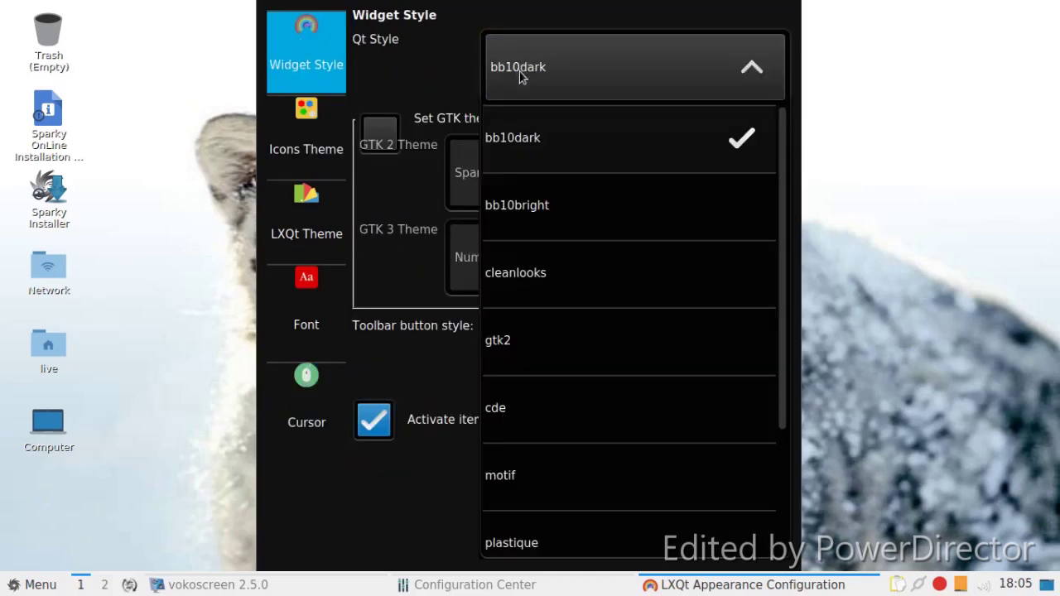
{"action": "left_click", "coordinate": [654, 345]}
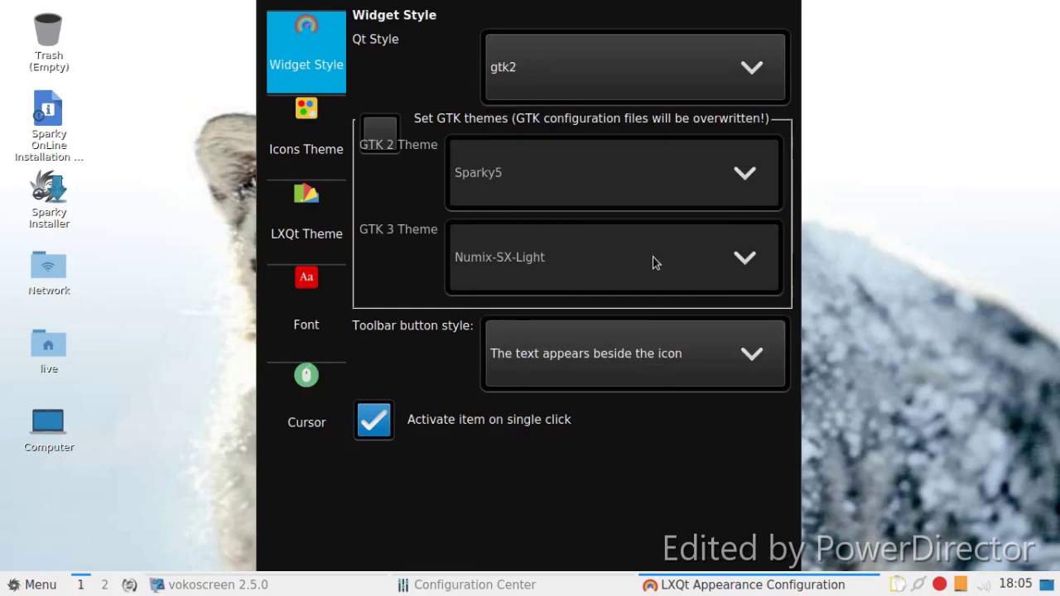
Step: Enable setting the GTK themes, and toggle item activation on single click off and on again
{"action": "left_click", "coordinate": [379, 134]}
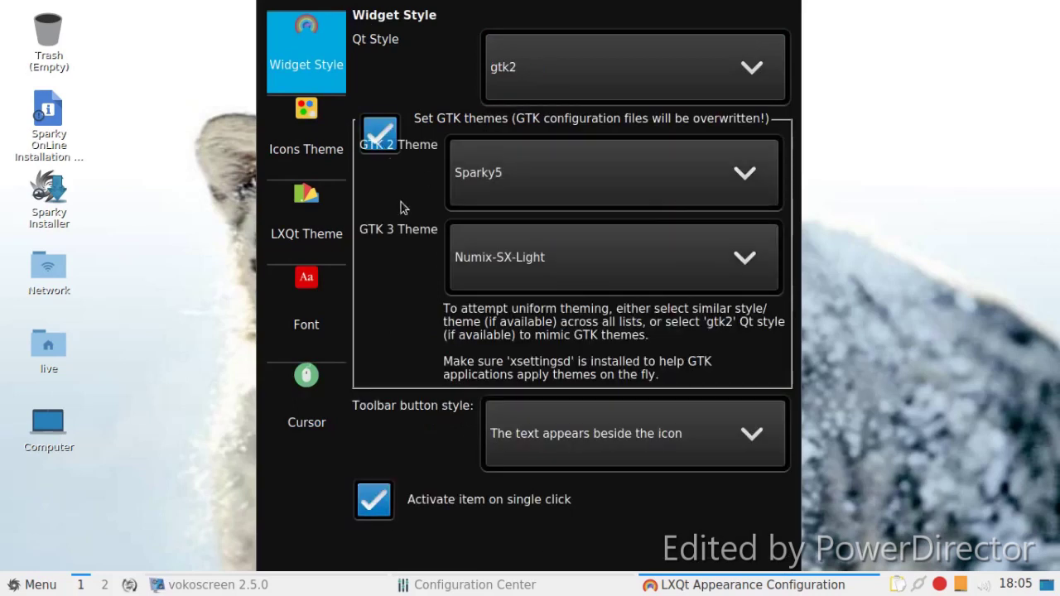
{"action": "left_click", "coordinate": [387, 506]}
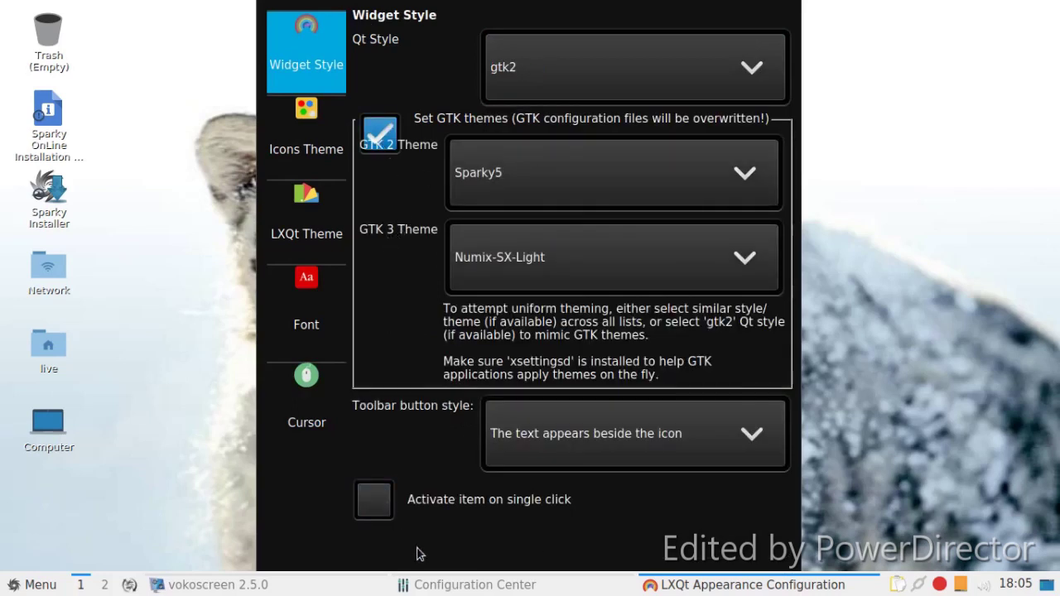
{"action": "left_click", "coordinate": [394, 485]}
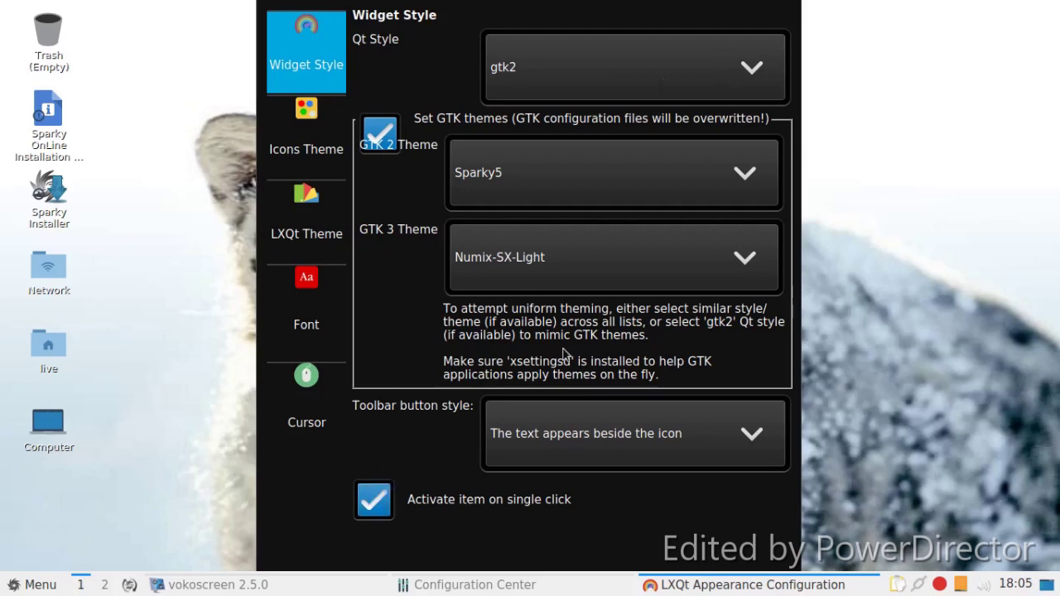
Step: Close the Configuration Center window, leaving the Appearance settings open
{"action": "right_click", "coordinate": [458, 588]}
{"action": "left_click", "coordinate": [492, 561]}
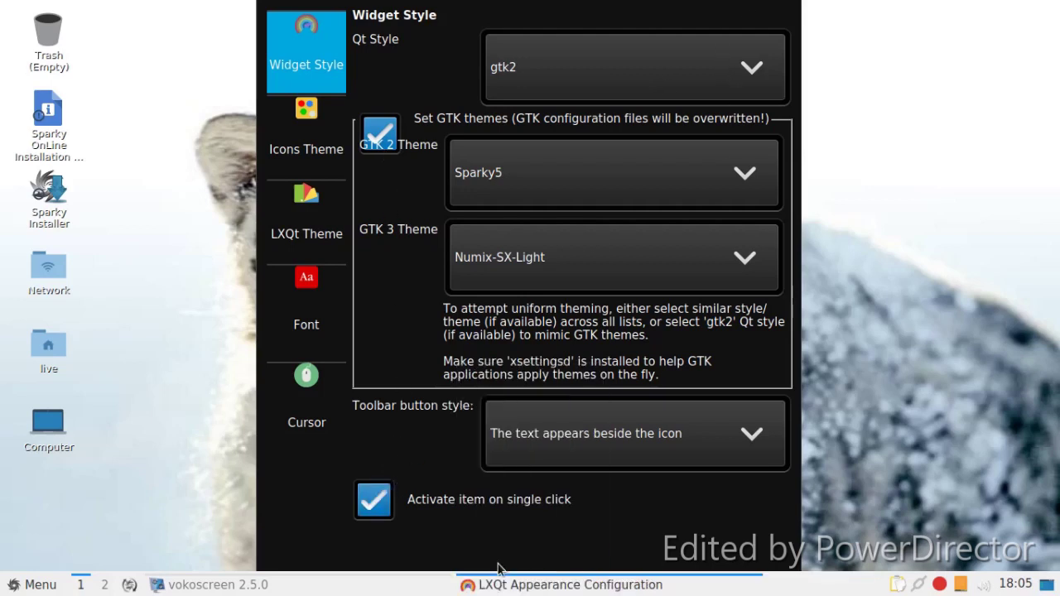
Step: Minimize the screen recorder window, then set the GTK 2 theme to Numix-SX-Light and apply it
{"action": "left_click", "coordinate": [233, 587]}
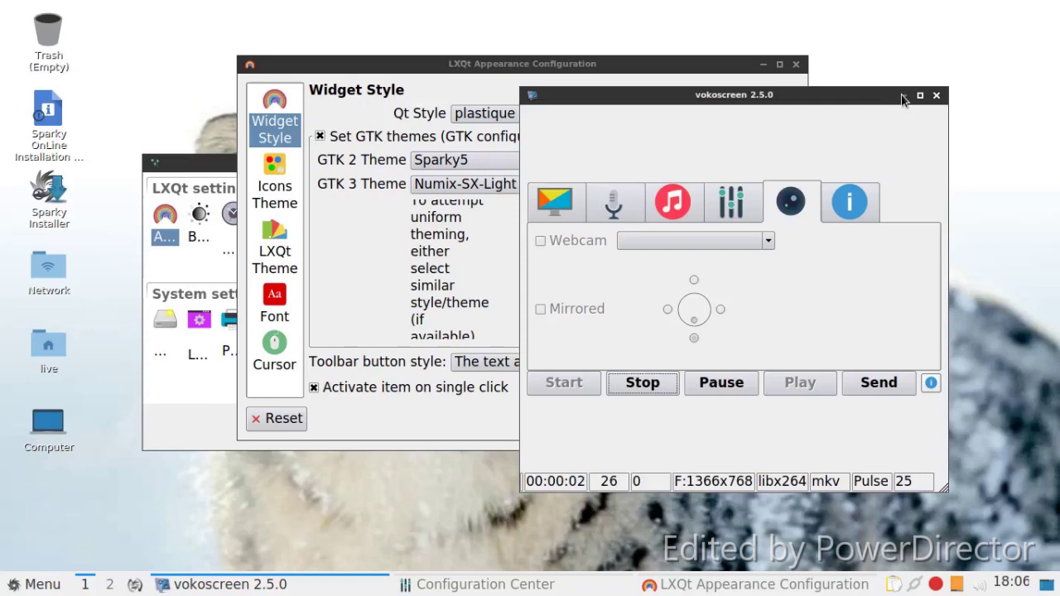
{"action": "left_click", "coordinate": [904, 97]}
{"action": "left_click", "coordinate": [501, 162]}
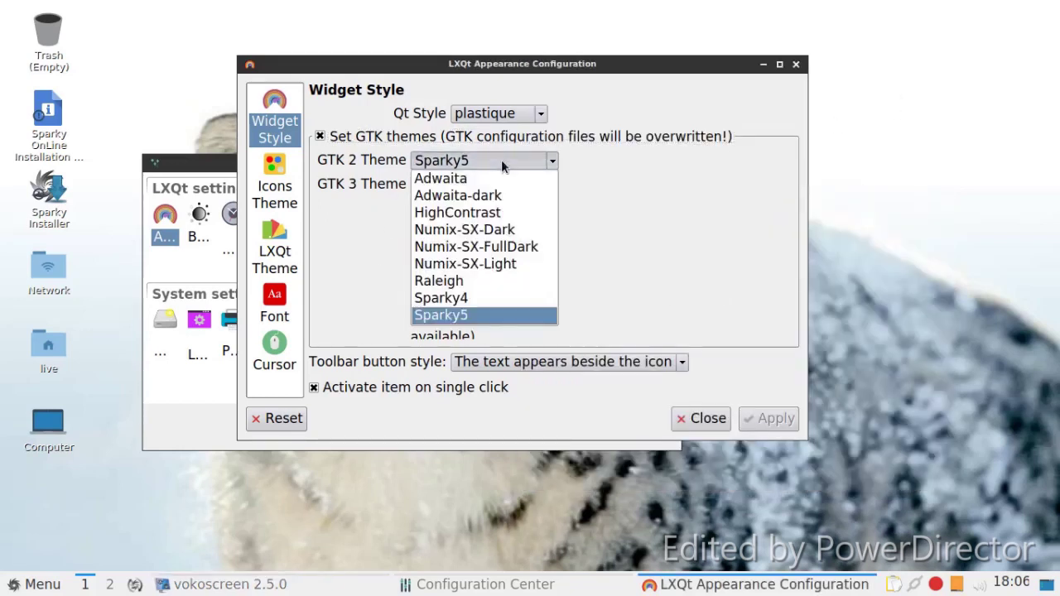
{"action": "left_click", "coordinate": [499, 264]}
{"action": "left_click", "coordinate": [776, 418]}
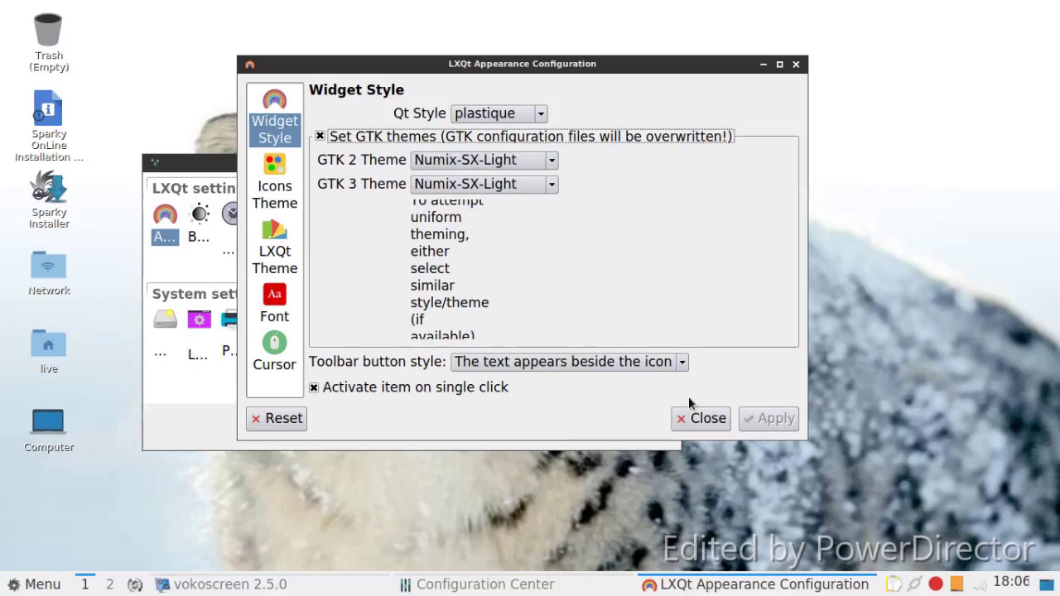
Step: View the icon themes, then set the toolbar button style to Only display the icon and apply it
{"action": "left_click", "coordinate": [284, 184]}
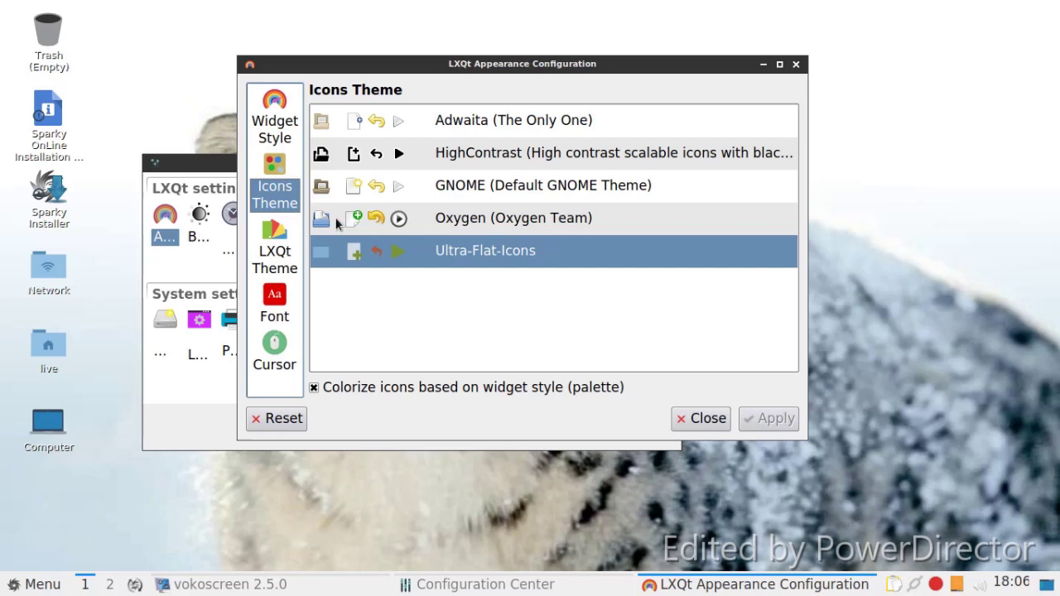
{"action": "left_click", "coordinate": [279, 131]}
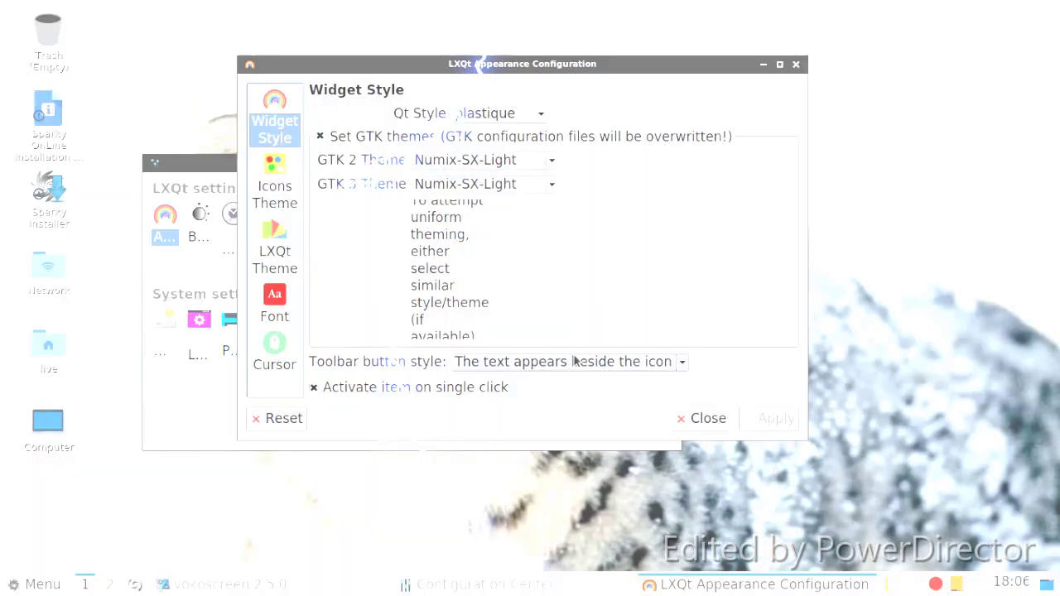
{"action": "left_click", "coordinate": [576, 361]}
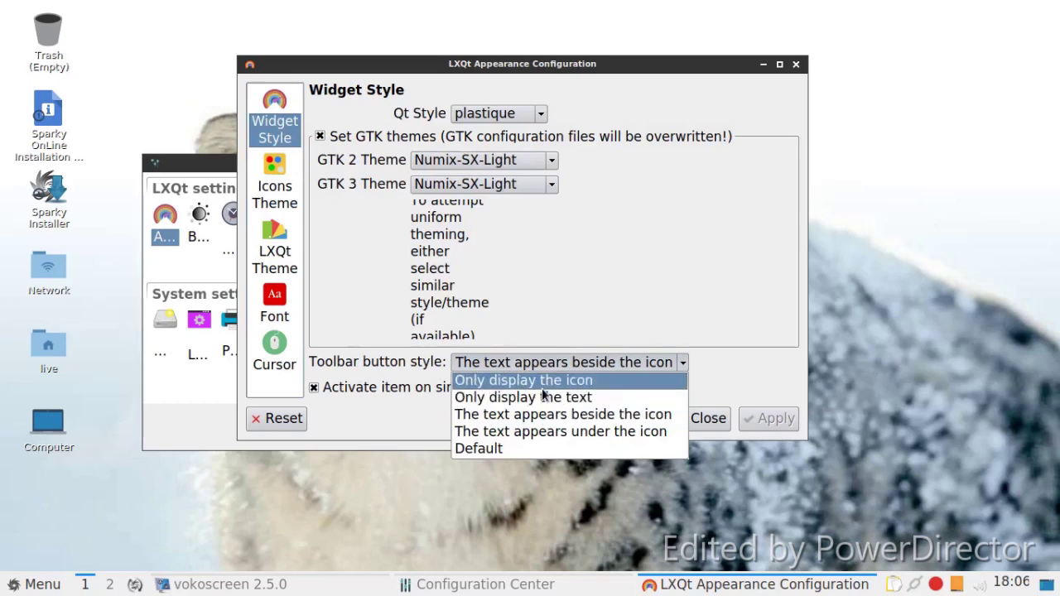
{"action": "left_click", "coordinate": [542, 380]}
{"action": "left_click", "coordinate": [750, 419]}
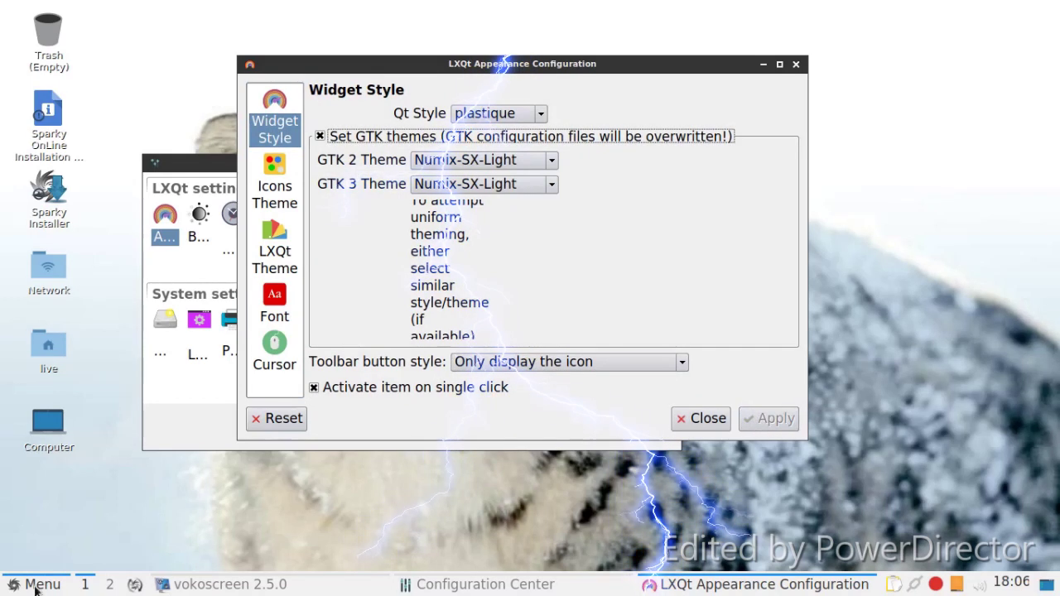
{"action": "left_click", "coordinate": [35, 589]}
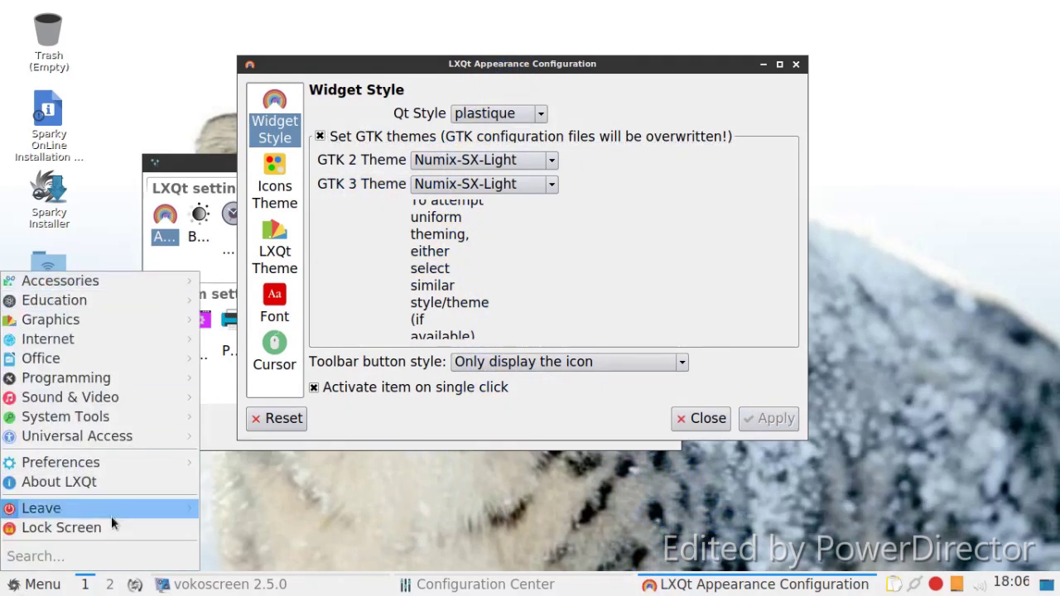
{"action": "left_click", "coordinate": [318, 530]}
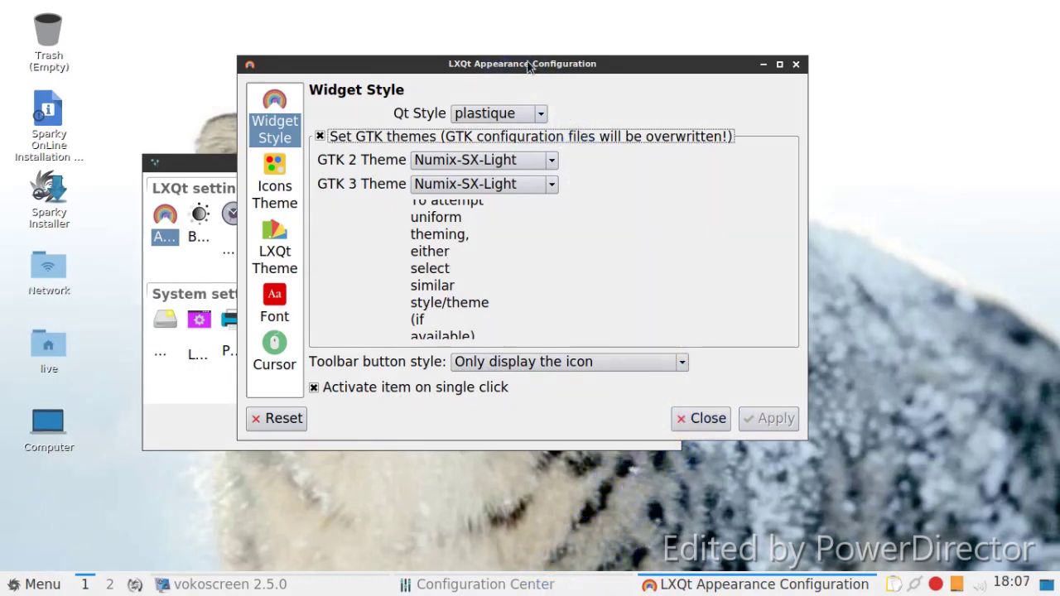
Step: Move the Appearance Configuration window off the Configuration Center, then turn off colorizing icons based on widget style and apply it
{"action": "left_click_drag", "start_coordinate": [528, 66], "coordinate": [607, 101]}
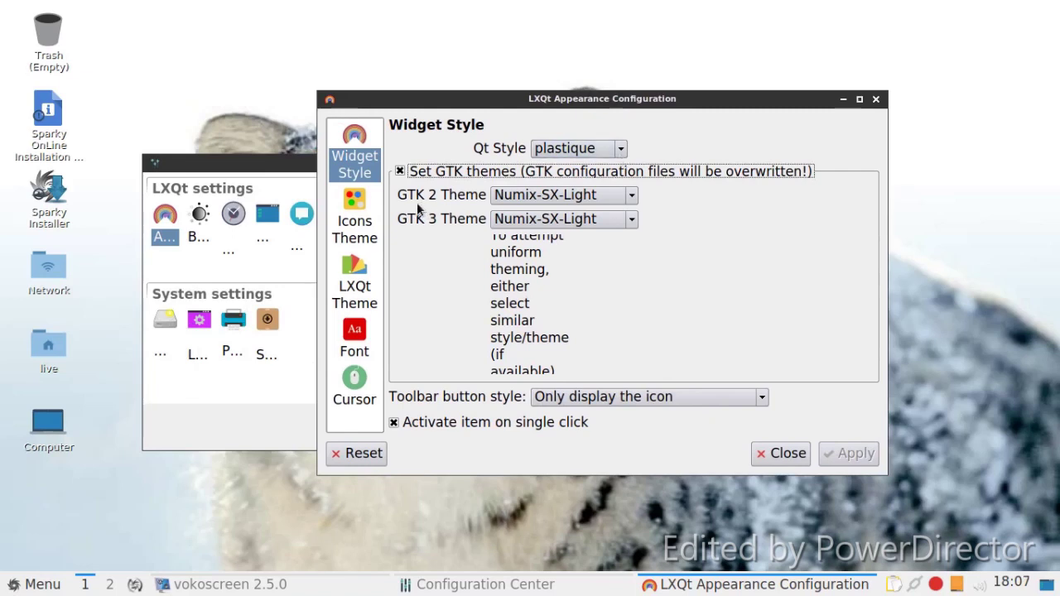
{"action": "left_click", "coordinate": [366, 219]}
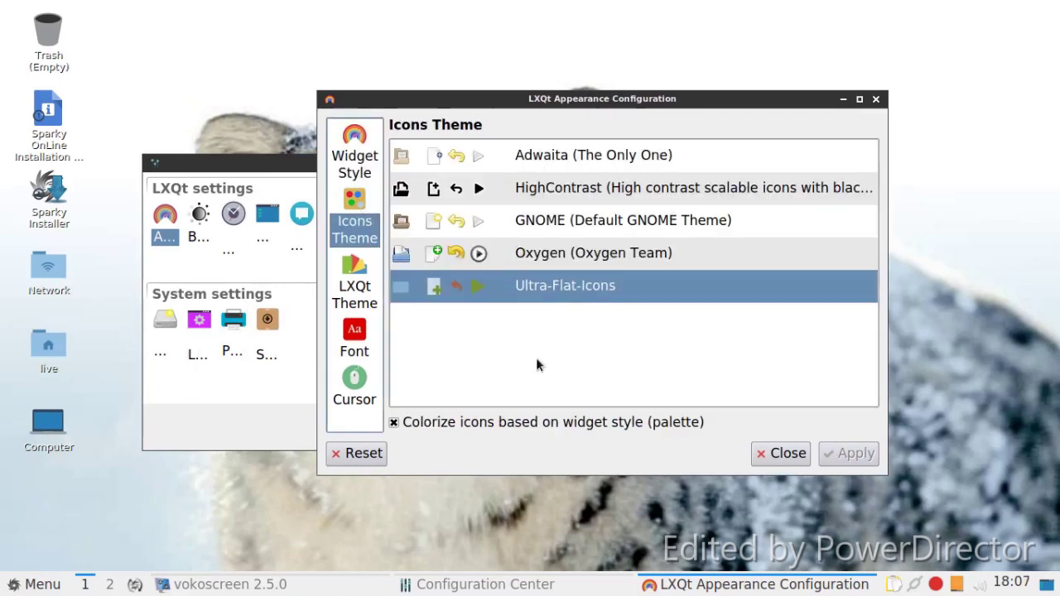
{"action": "left_click", "coordinate": [522, 423]}
{"action": "left_click", "coordinate": [838, 456]}
Step: Enable overriding the user-defined wallpaper and apply the Light LXQt theme
{"action": "left_click", "coordinate": [353, 281]}
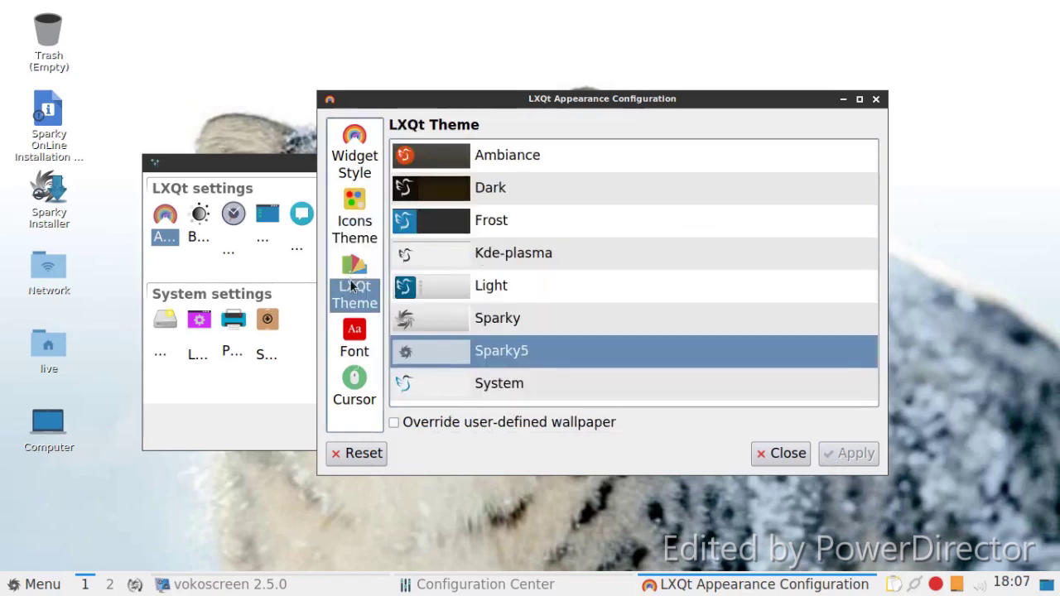
{"action": "left_click", "coordinate": [558, 423]}
{"action": "left_click", "coordinate": [850, 452]}
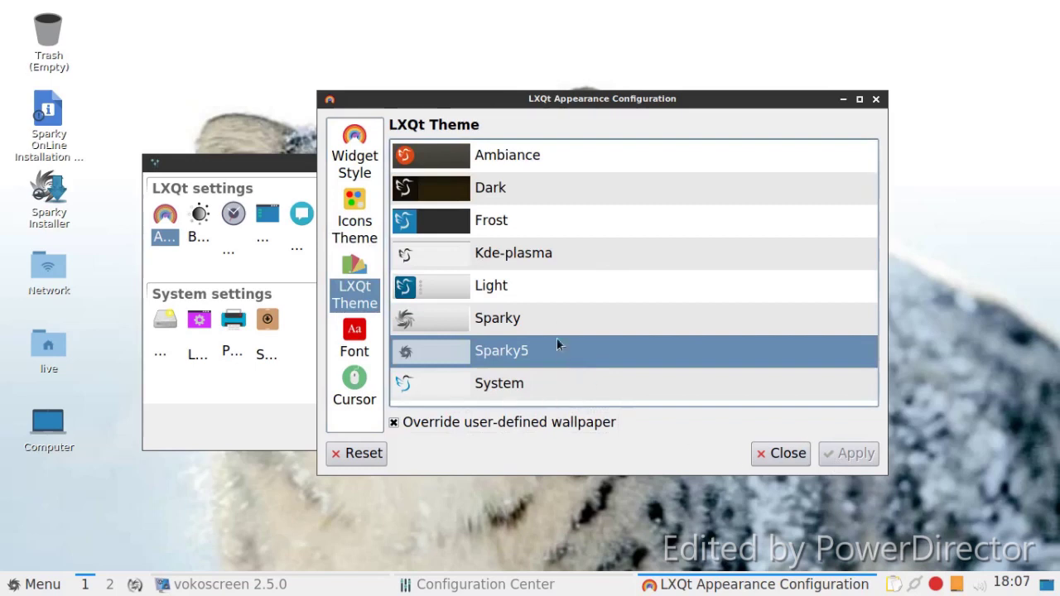
{"action": "left_click", "coordinate": [553, 287]}
{"action": "left_click", "coordinate": [848, 457]}
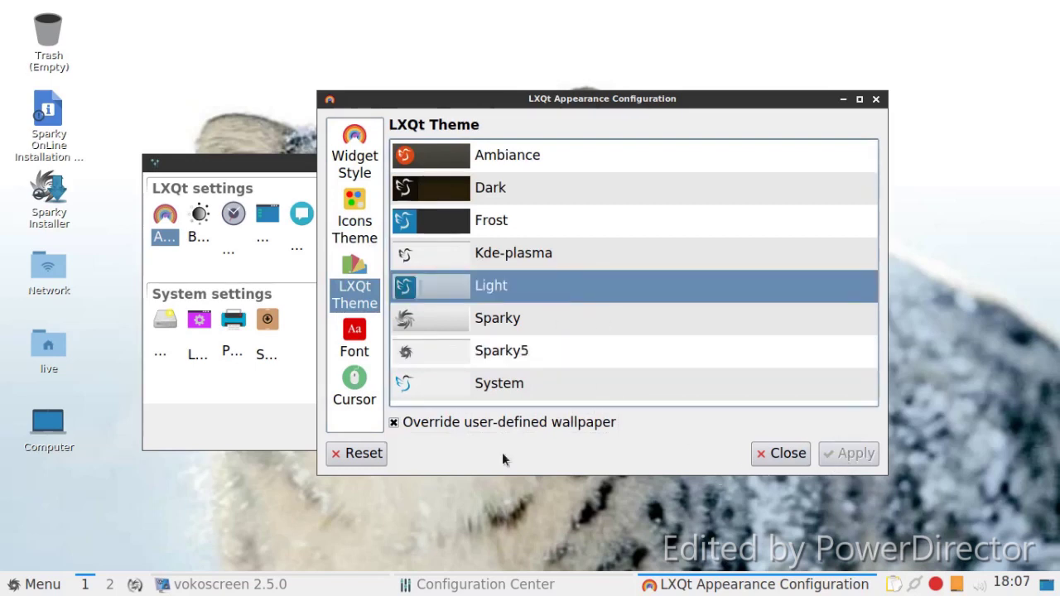
Step: Close the Appearance Configuration and Configuration Center windows, and check the main menu's look under the applied theme
{"action": "left_click", "coordinate": [876, 100]}
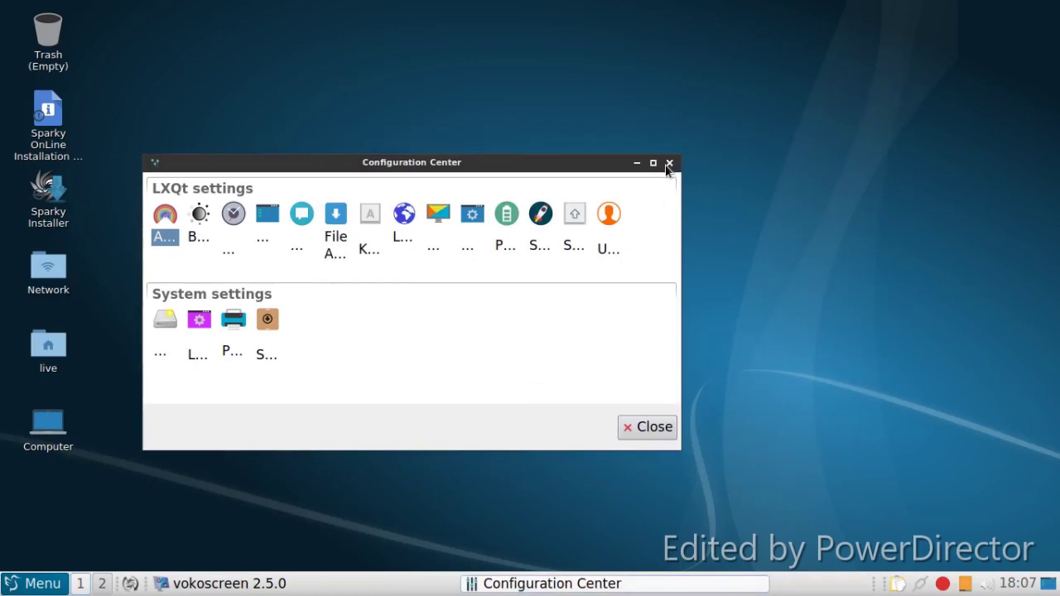
{"action": "left_click", "coordinate": [627, 428]}
{"action": "left_click", "coordinate": [12, 590]}
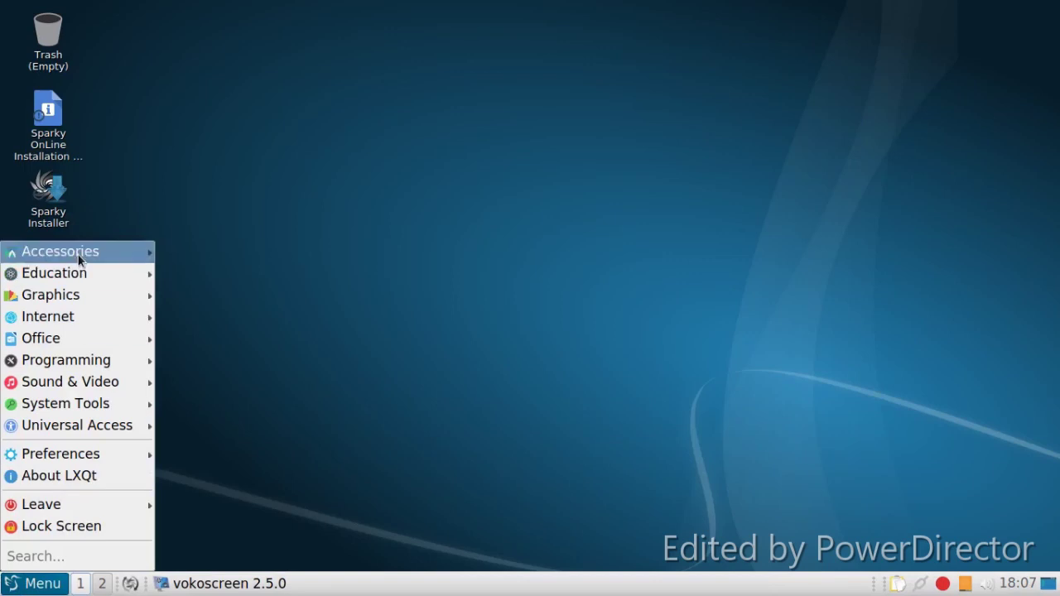
{"action": "left_click", "coordinate": [161, 147]}
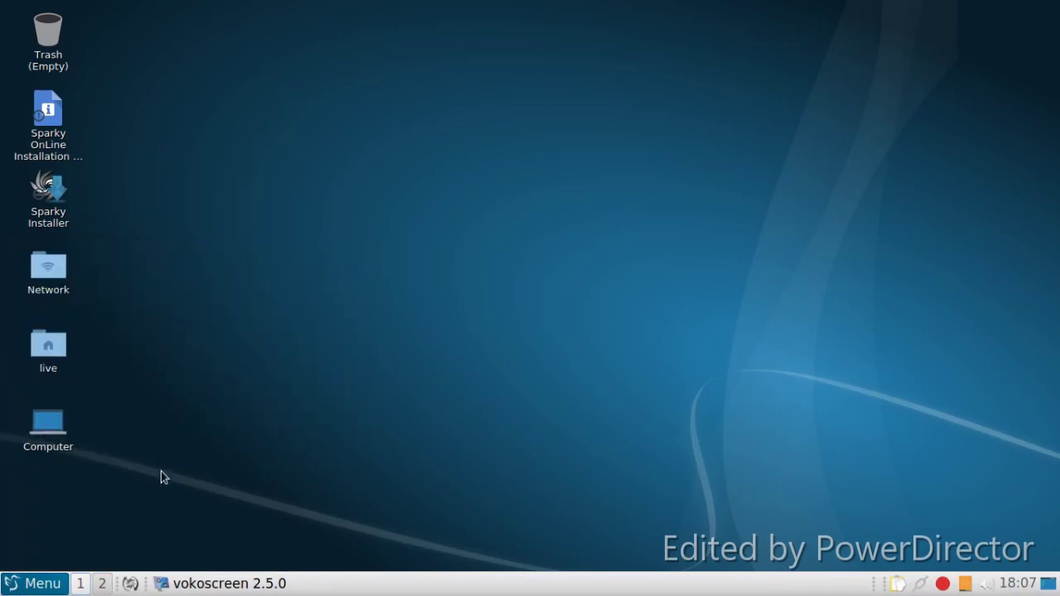